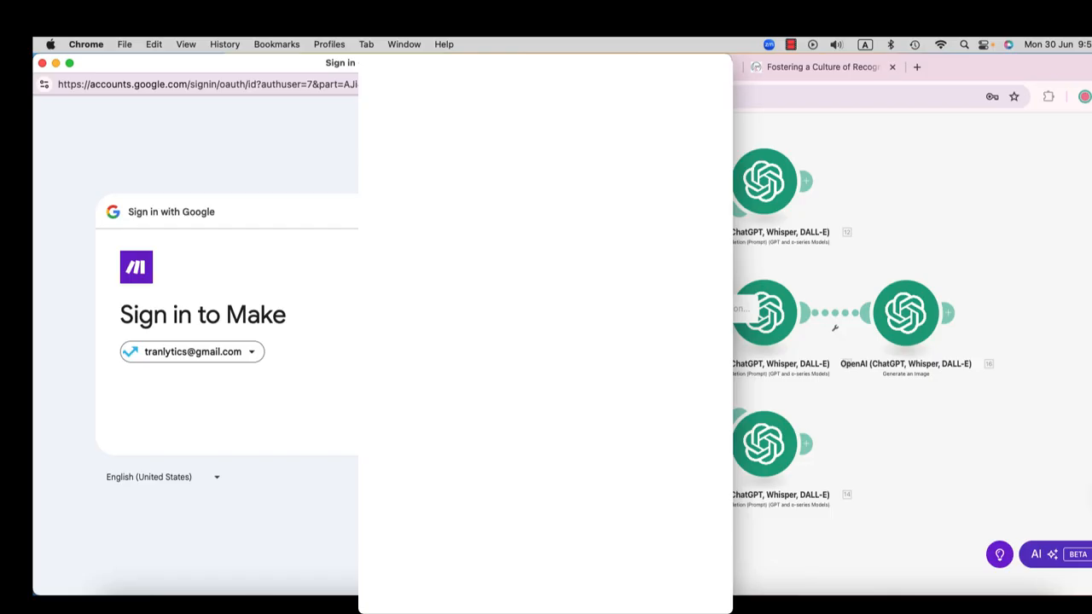
Step: Sign in to Make with the Google account and grant it all requested Google Drive and Google Sheets access
{"action": "left_click", "coordinate": [605, 418]}
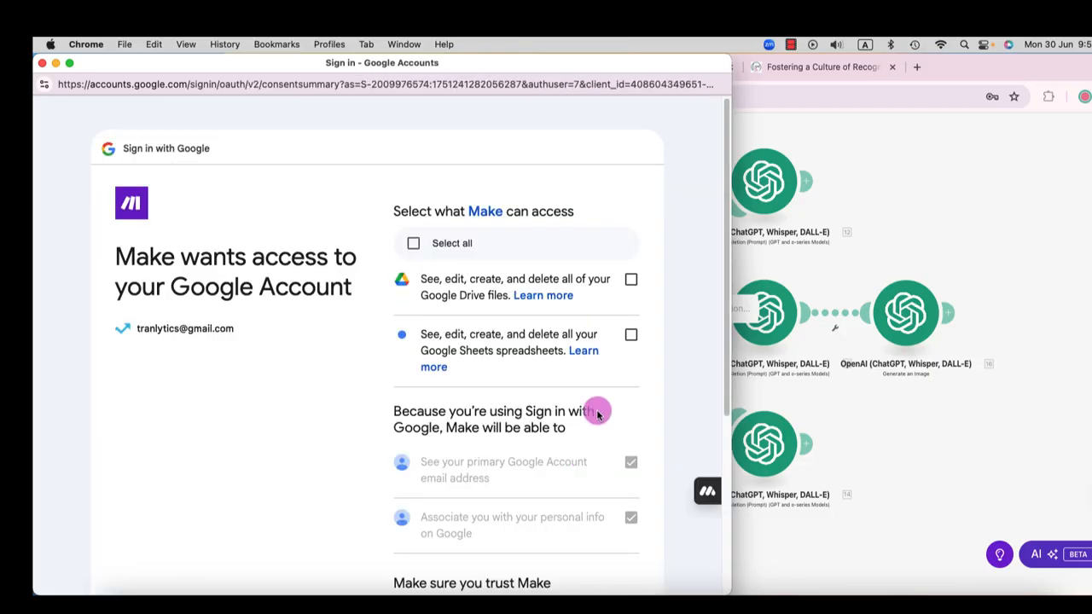
{"action": "left_click", "coordinate": [413, 244]}
{"action": "scroll", "coordinate": [546, 421], "scroll_direction": "down", "scroll_amount": 5}
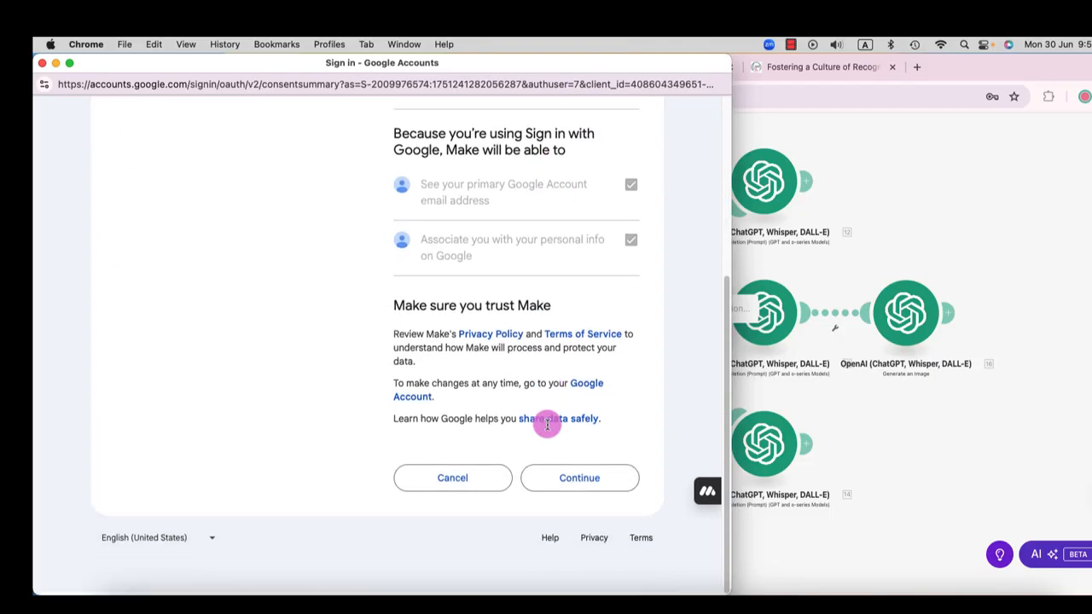
{"action": "left_click", "coordinate": [580, 478]}
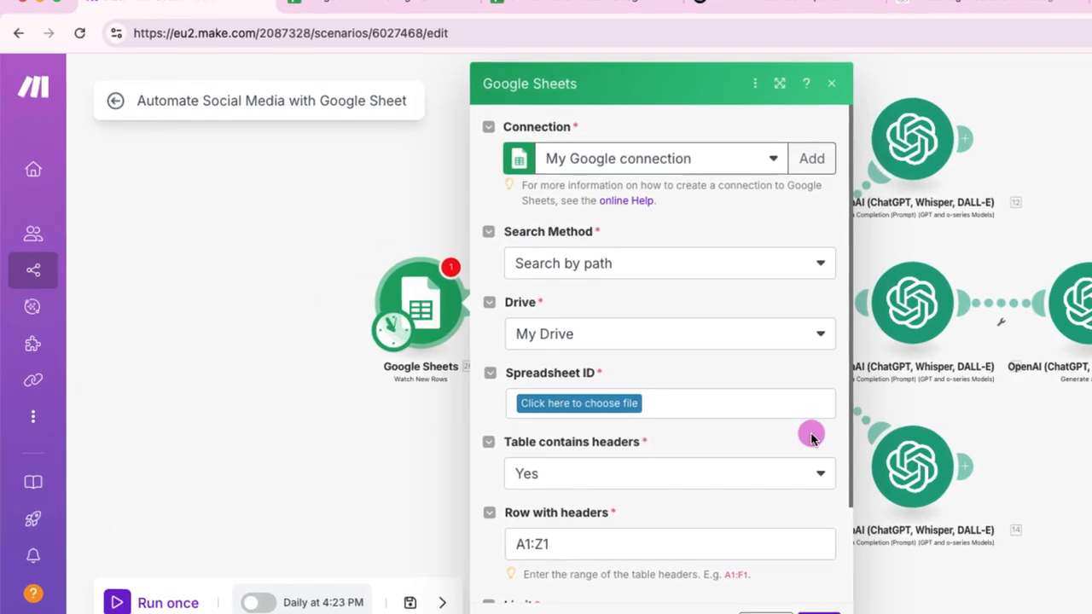
Step: Set the Google Sheets trigger to search by path in My Drive and choose the Blog Post List spreadsheet from the Sample folder
{"action": "left_click", "coordinate": [652, 271]}
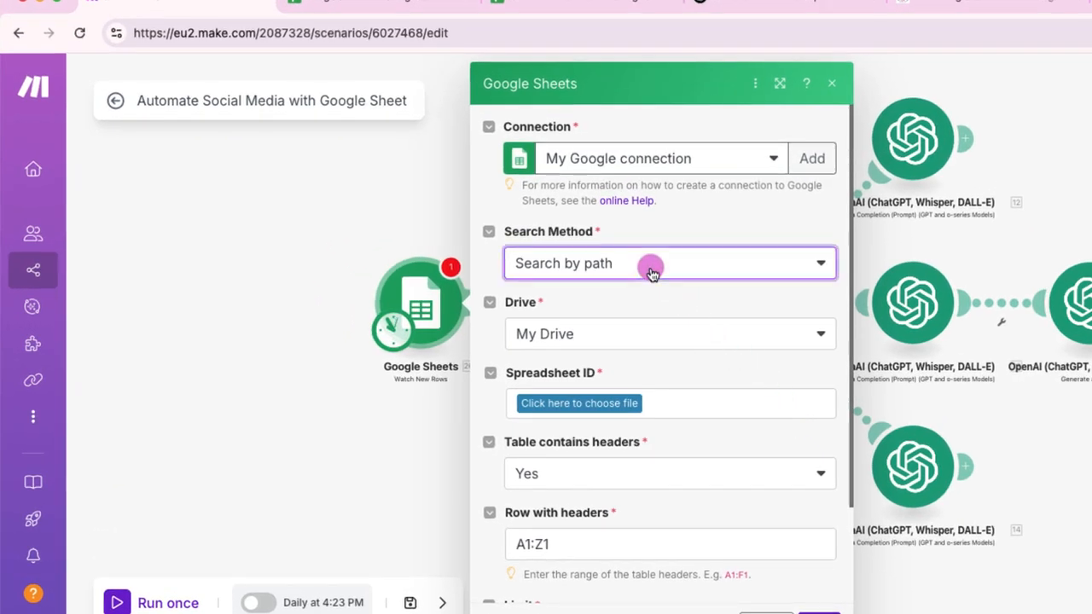
{"action": "left_click", "coordinate": [652, 271]}
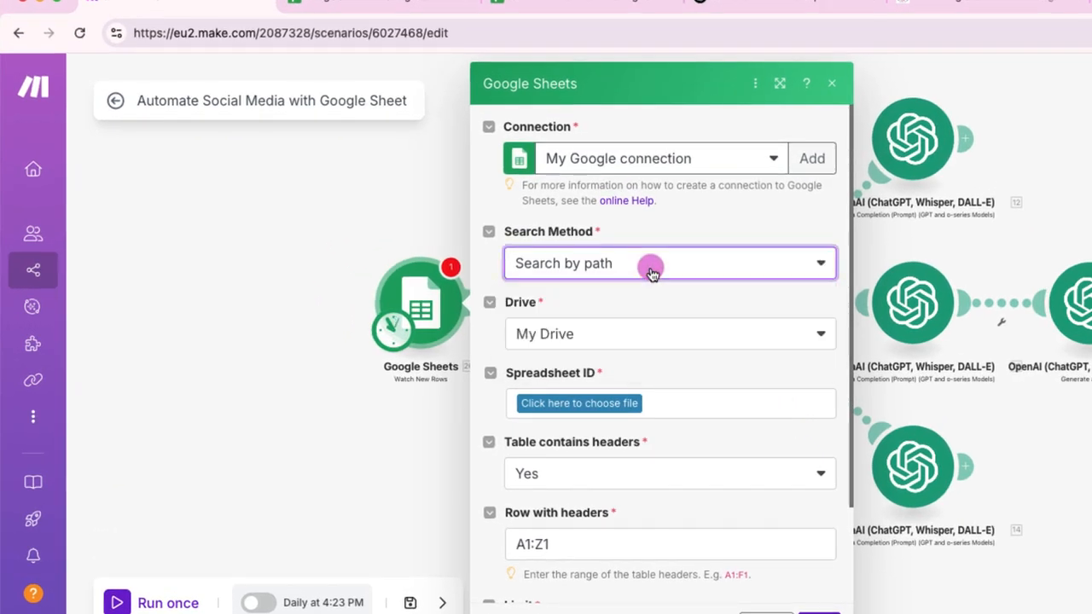
{"action": "left_click", "coordinate": [653, 333]}
{"action": "left_click", "coordinate": [657, 342]}
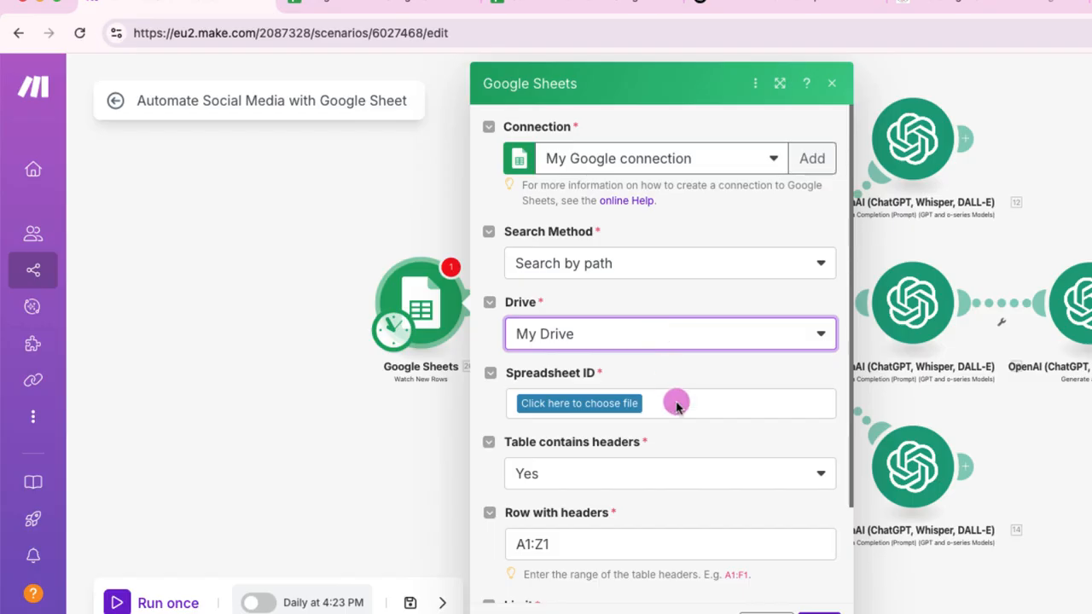
{"action": "left_click", "coordinate": [591, 407]}
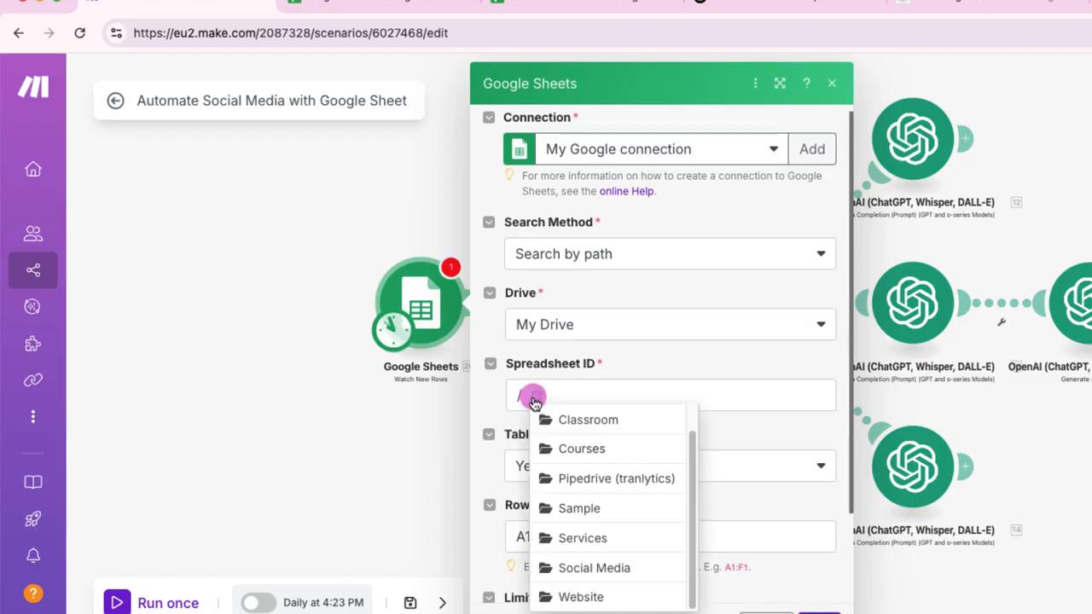
{"action": "left_click", "coordinate": [593, 508]}
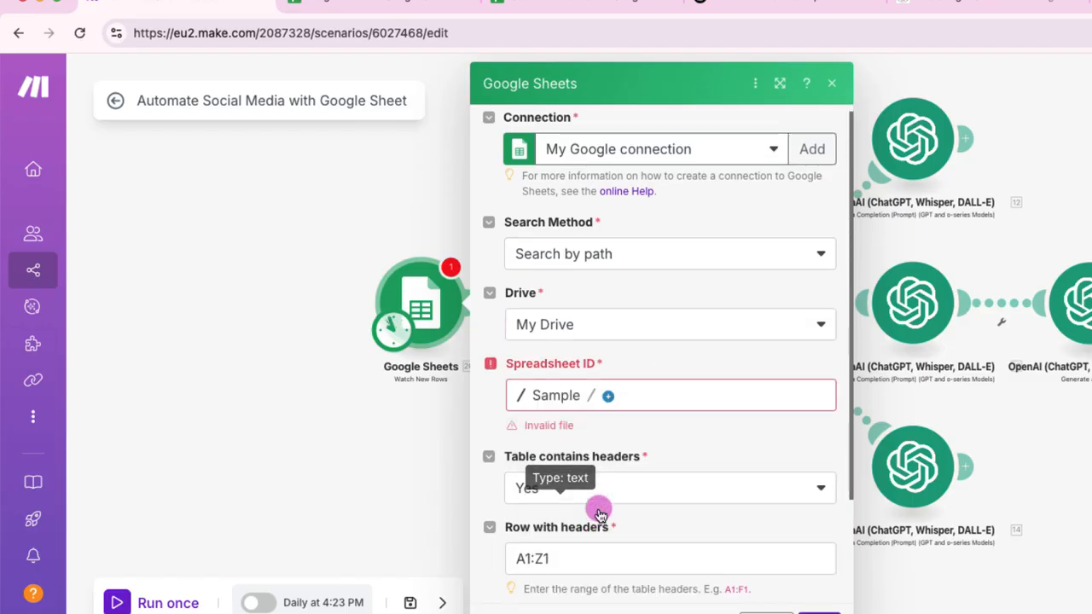
{"action": "left_click", "coordinate": [610, 397]}
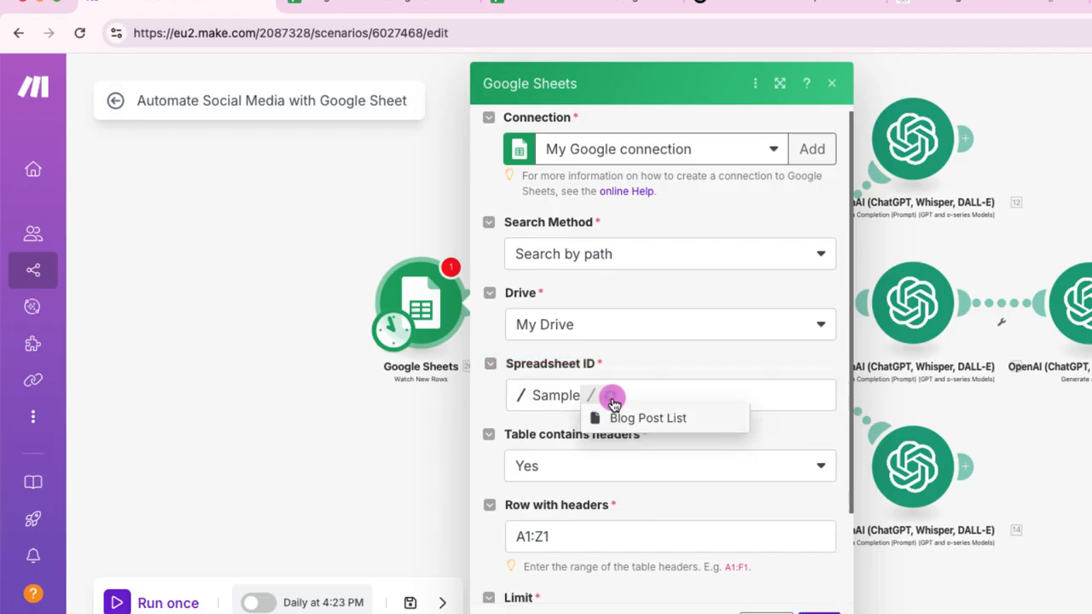
{"action": "left_click", "coordinate": [629, 423]}
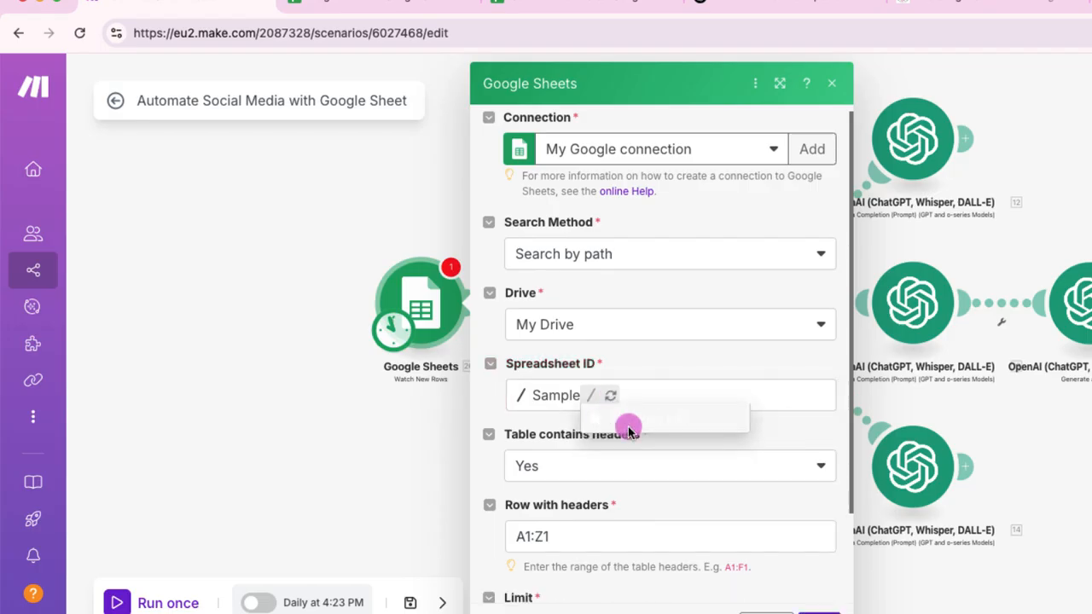
Step: Watch Sheet1 with a limit of 1 result per cycle and save the Google Sheets module settings
{"action": "left_click", "coordinate": [764, 474]}
{"action": "left_click", "coordinate": [759, 476]}
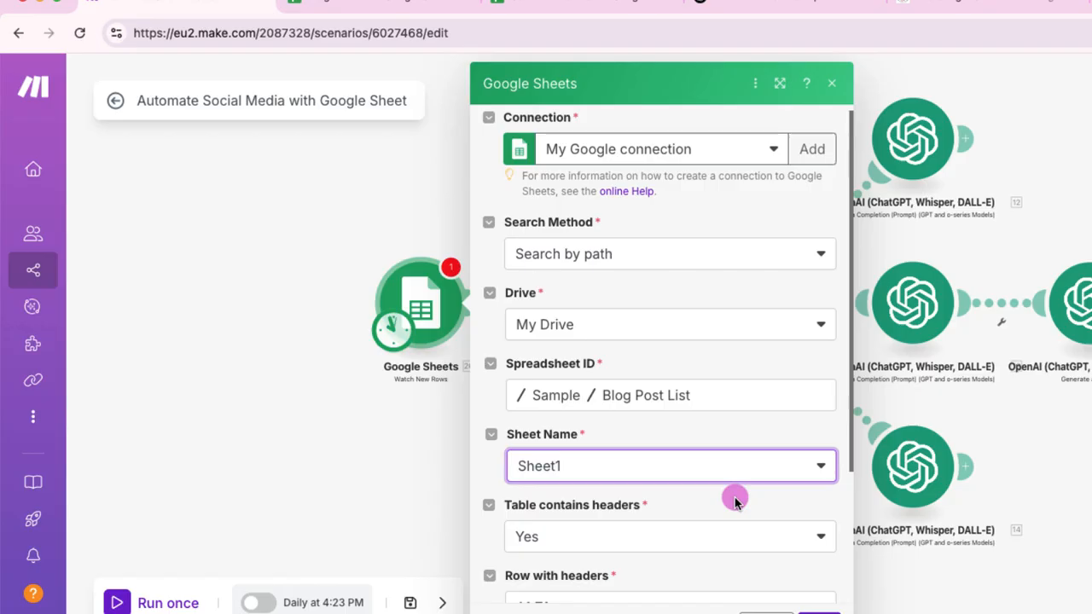
{"action": "scroll", "coordinate": [735, 502], "scroll_direction": "down", "scroll_amount": 2}
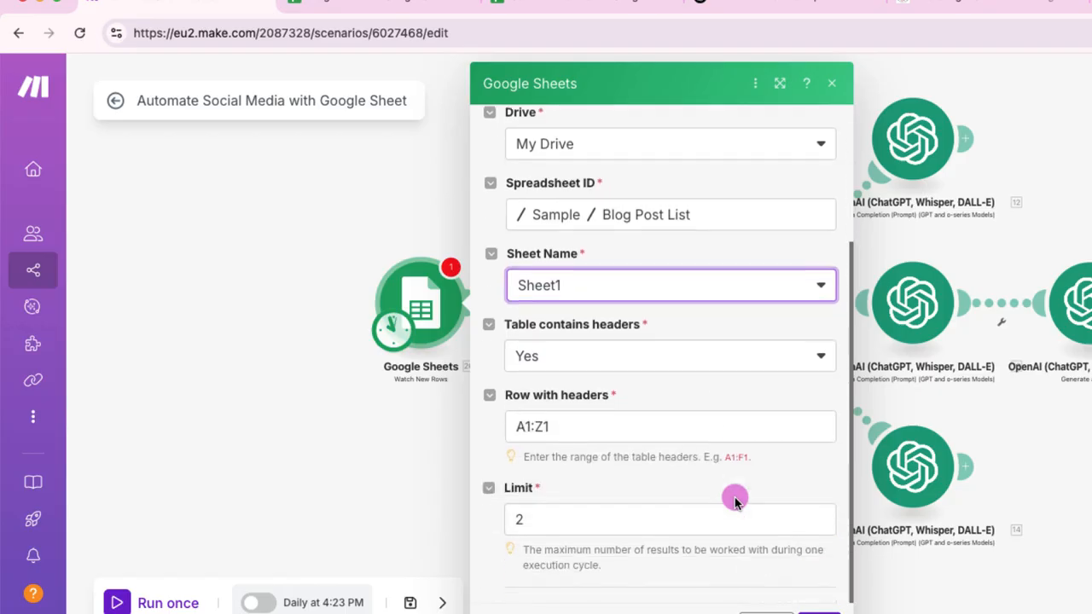
{"action": "left_click", "coordinate": [540, 528]}
{"action": "key", "text": "BackSpace"}
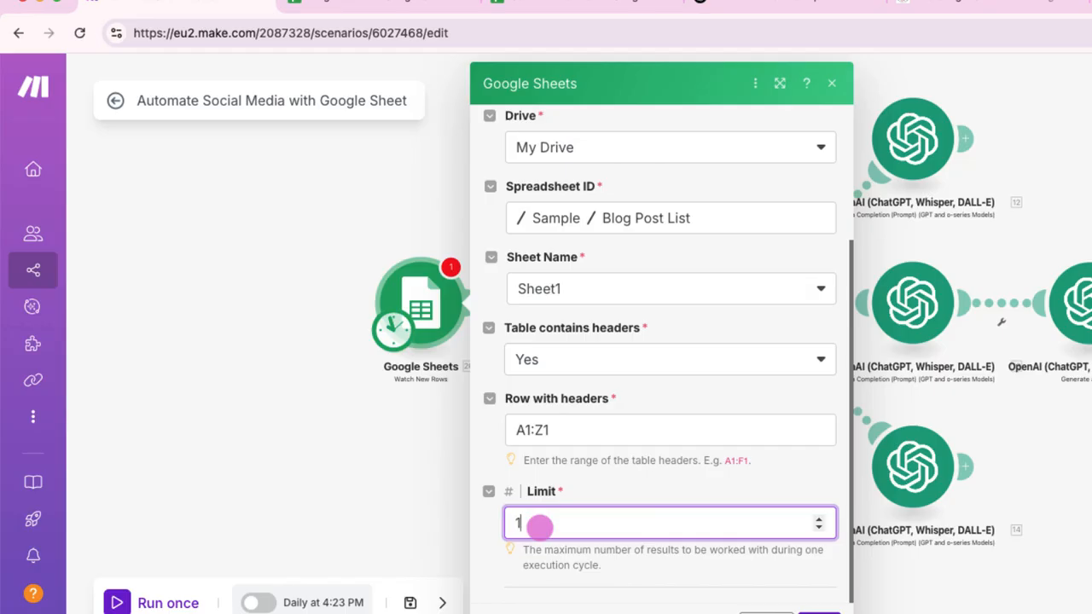
{"action": "left_click", "coordinate": [819, 613]}
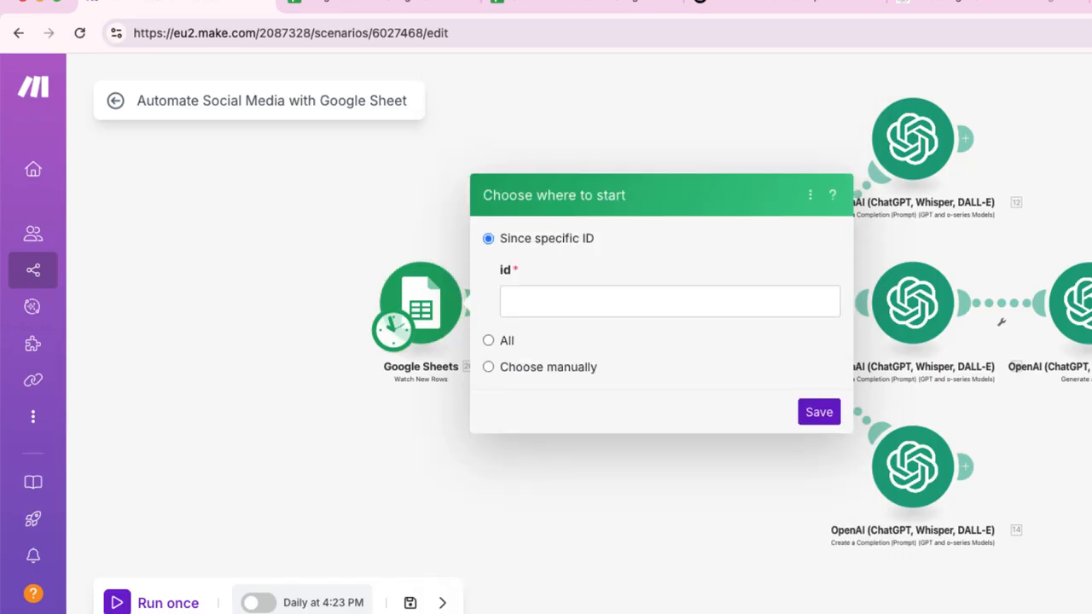
Step: Clear the blog post link from cell A2 of the Blog Post List spreadsheet
{"action": "left_click", "coordinate": [333, 7]}
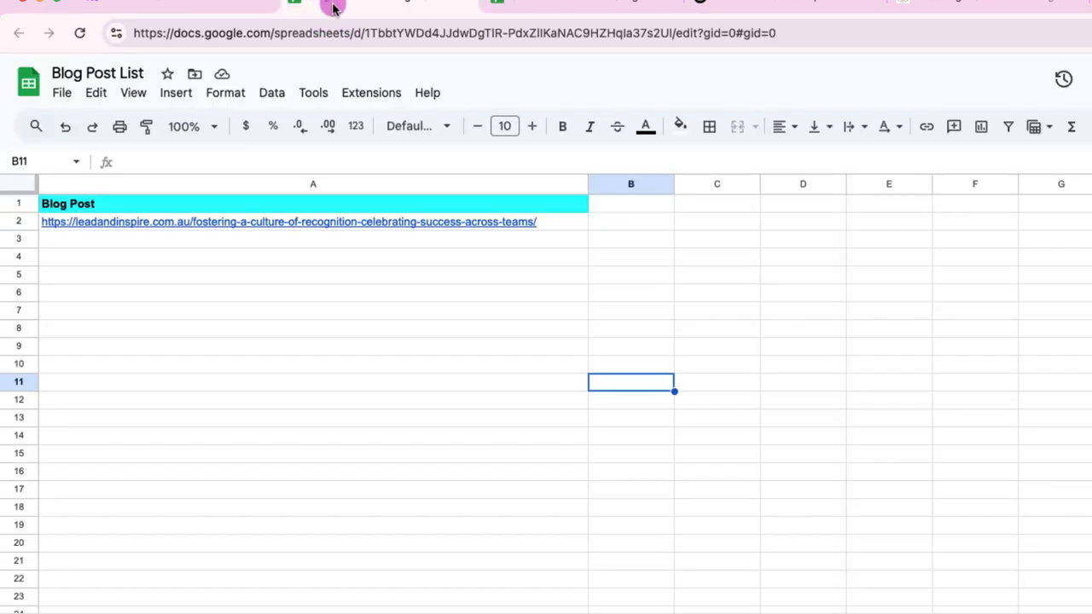
{"action": "left_click", "coordinate": [564, 220]}
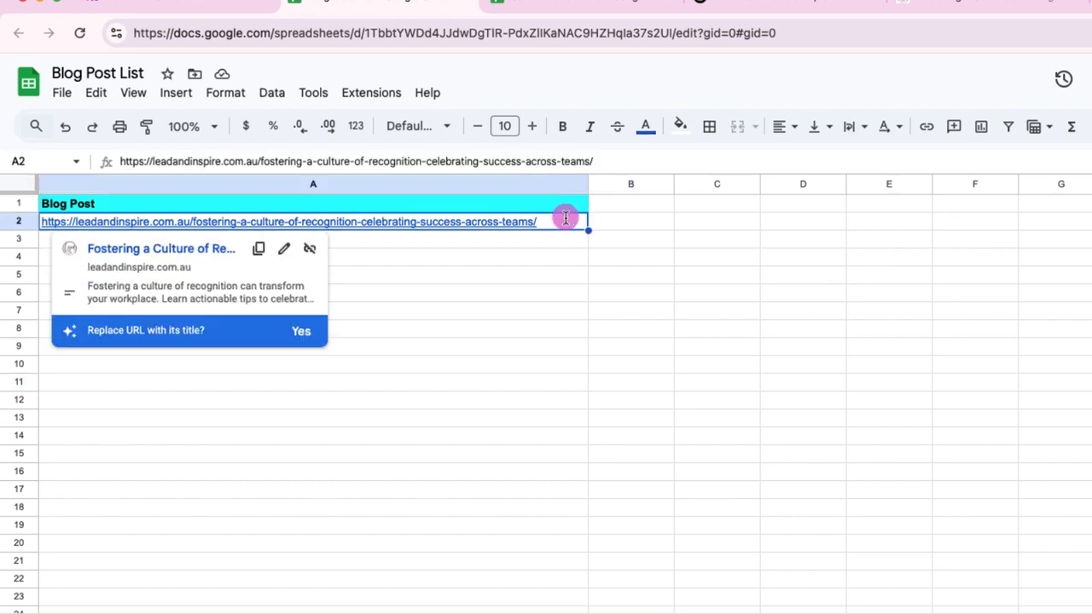
{"action": "double_click", "coordinate": [565, 218]}
{"action": "key", "text": "BackSpace"}
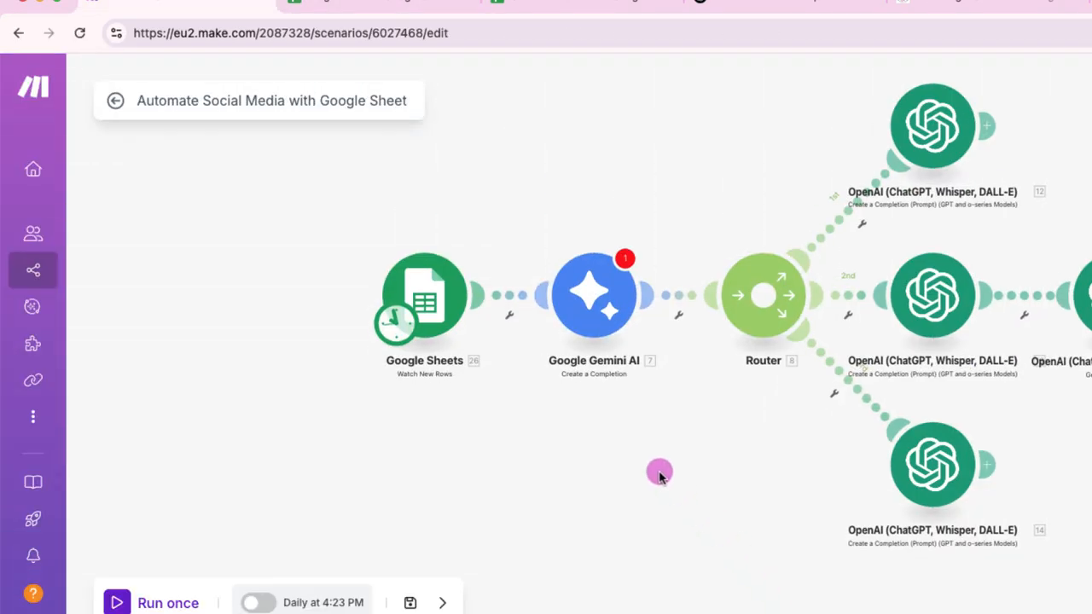
Step: Run only the Google Sheets Watch New Rows module in the scenario and dismiss its run details
{"action": "right_click", "coordinate": [452, 273]}
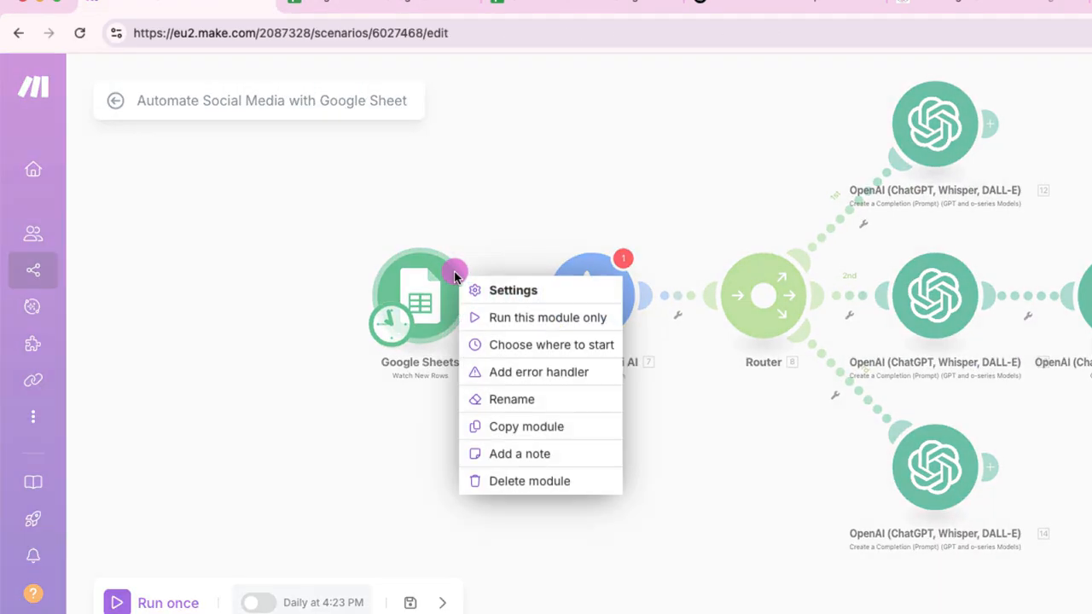
{"action": "left_click", "coordinate": [508, 316]}
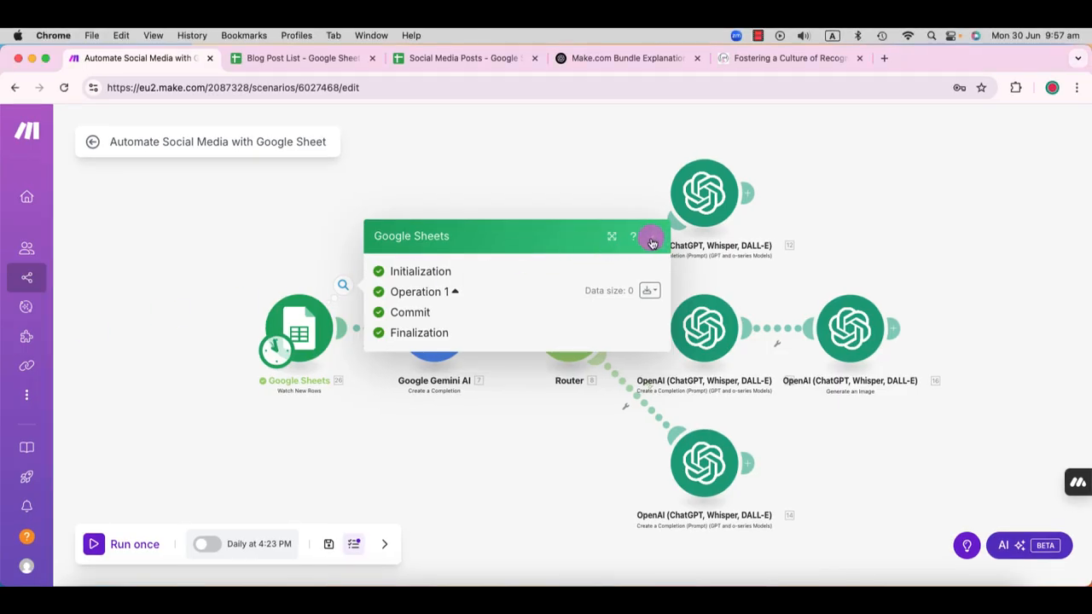
{"action": "left_click", "coordinate": [653, 235]}
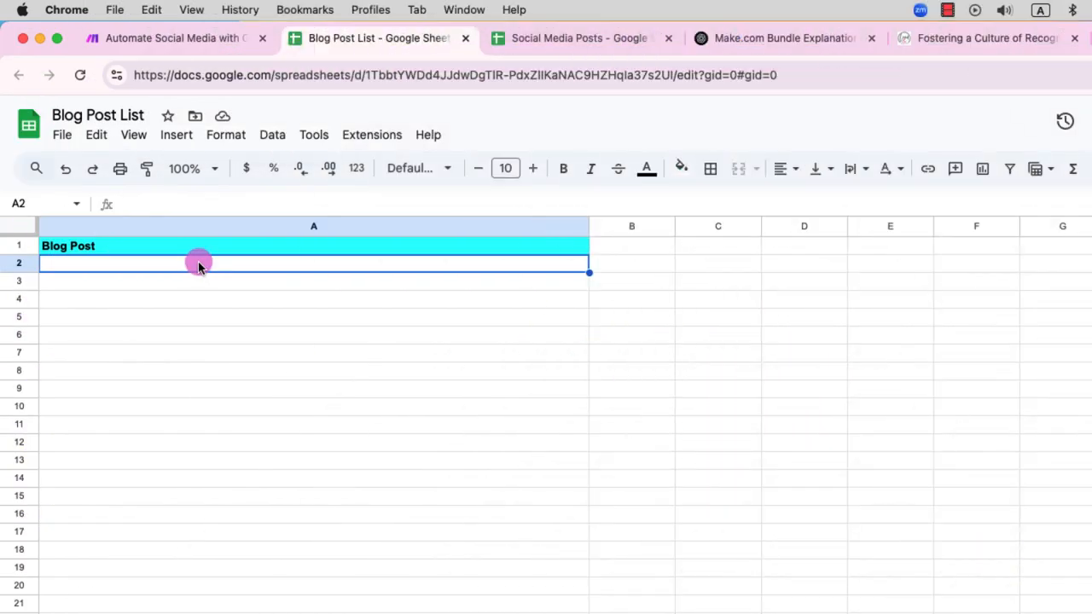
Step: Paste the blog post link back into cell A2 of Blog Post List and rerun only the Google Sheets module
{"action": "type", "text": "https://leadandinspire.com.au/fostering-a-culture-of-recognition-celebrating-success-across-teams/"}
{"action": "left_click", "coordinate": [253, 337]}
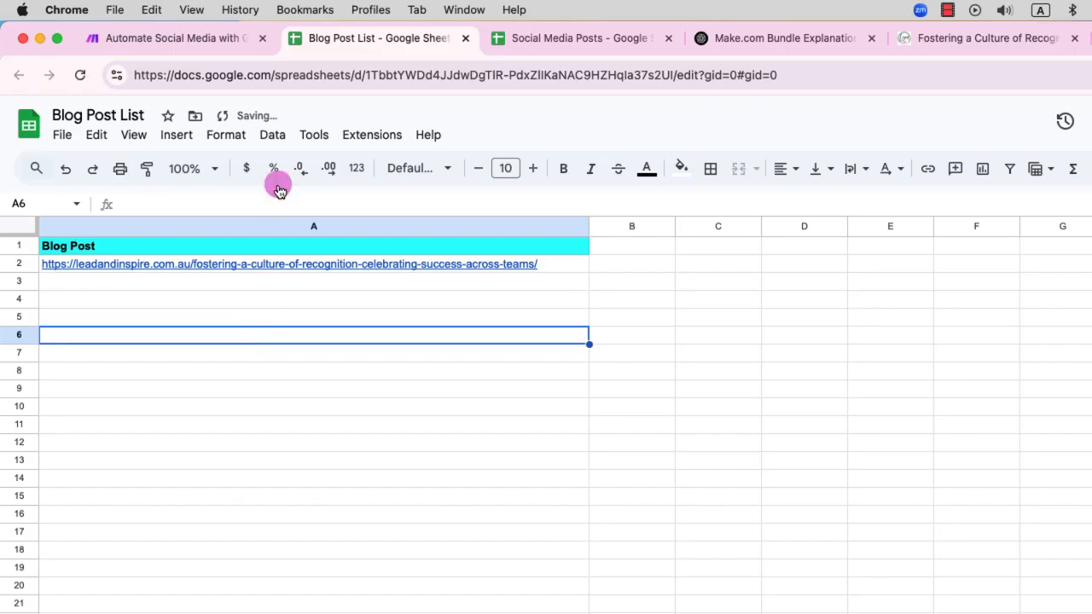
{"action": "left_click", "coordinate": [168, 38]}
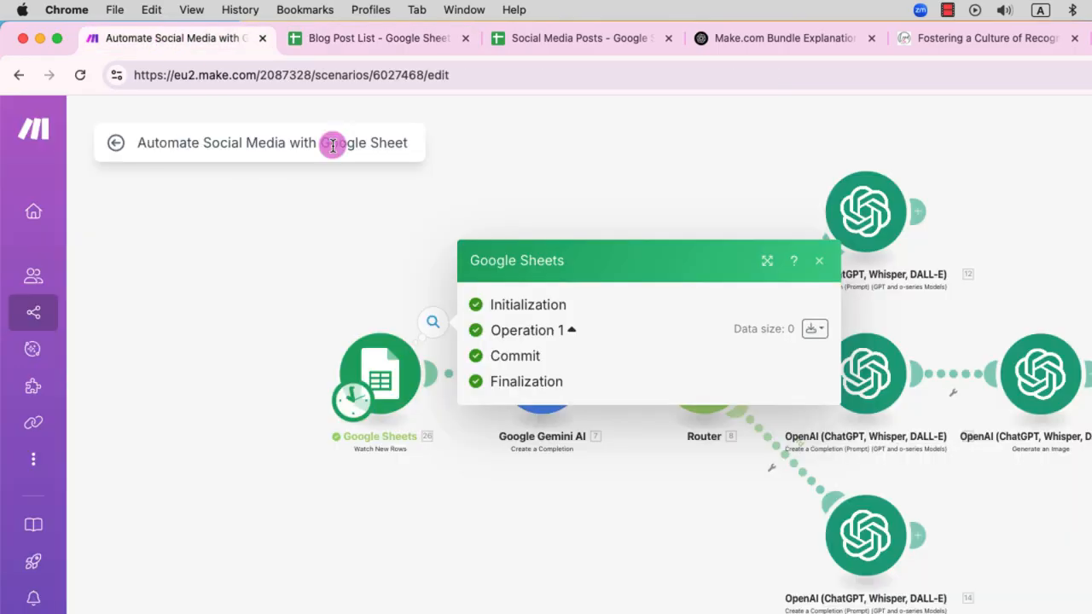
{"action": "left_click", "coordinate": [560, 477]}
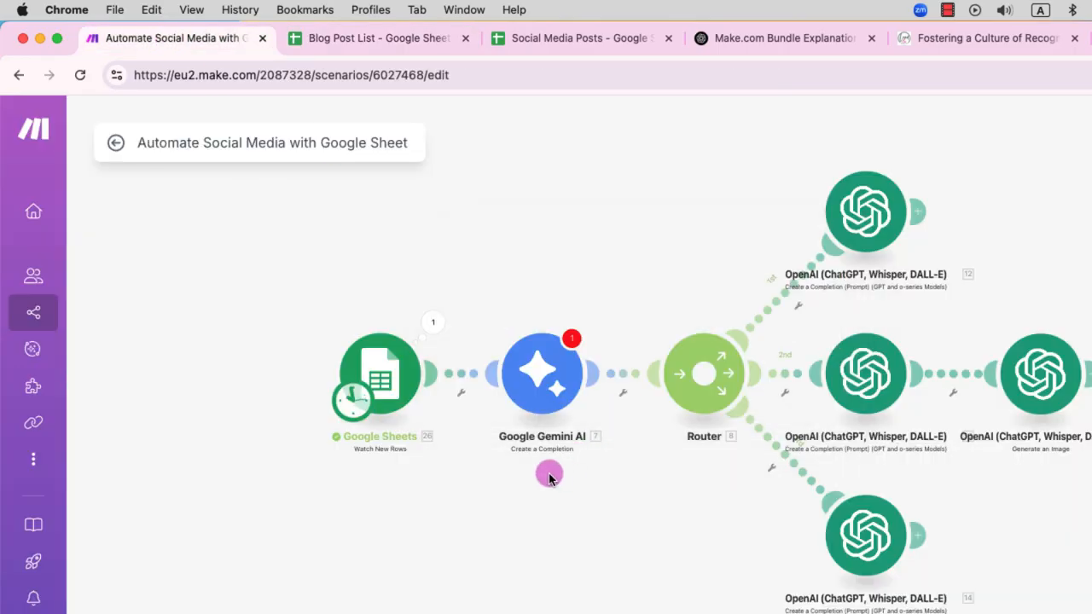
{"action": "right_click", "coordinate": [383, 363]}
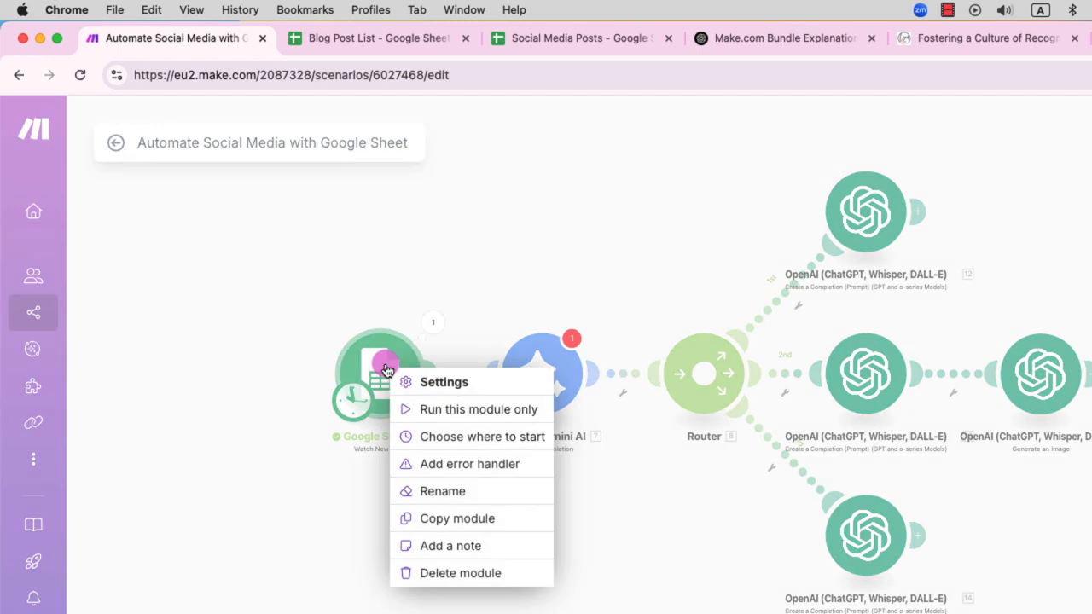
{"action": "left_click", "coordinate": [470, 409]}
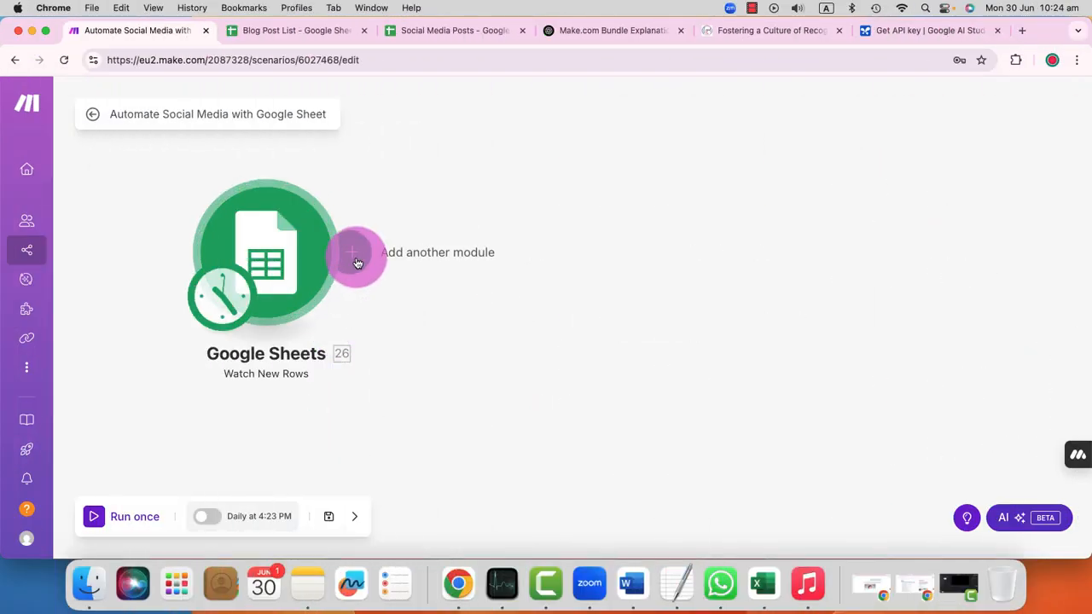
Step: Add a Google Gemini AI Create a Completion module after Google Sheets and start a new connection for it
{"action": "left_click", "coordinate": [357, 263]}
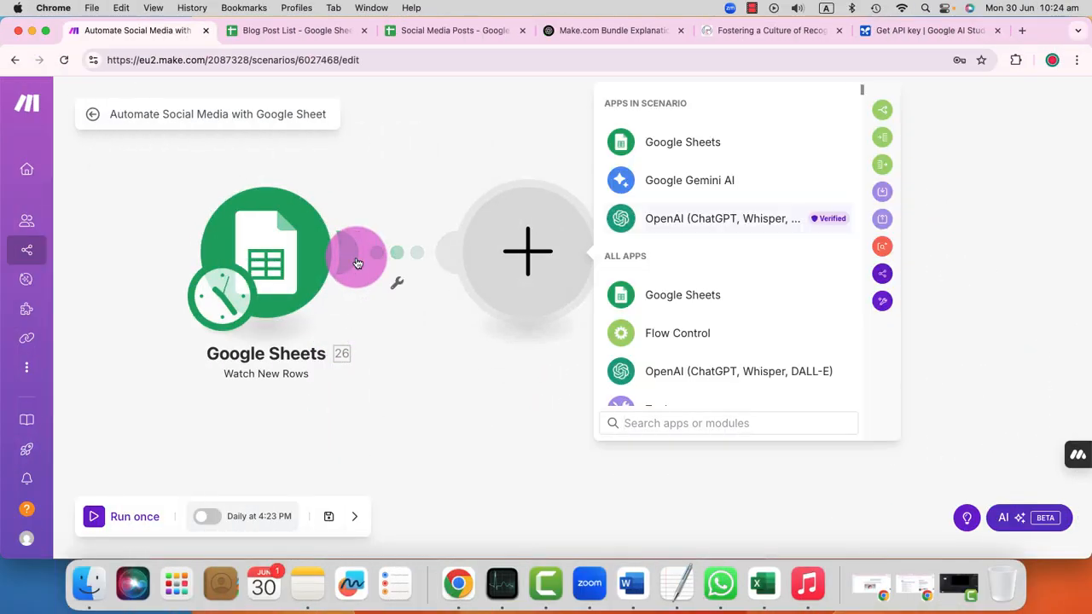
{"action": "left_click", "coordinate": [692, 181]}
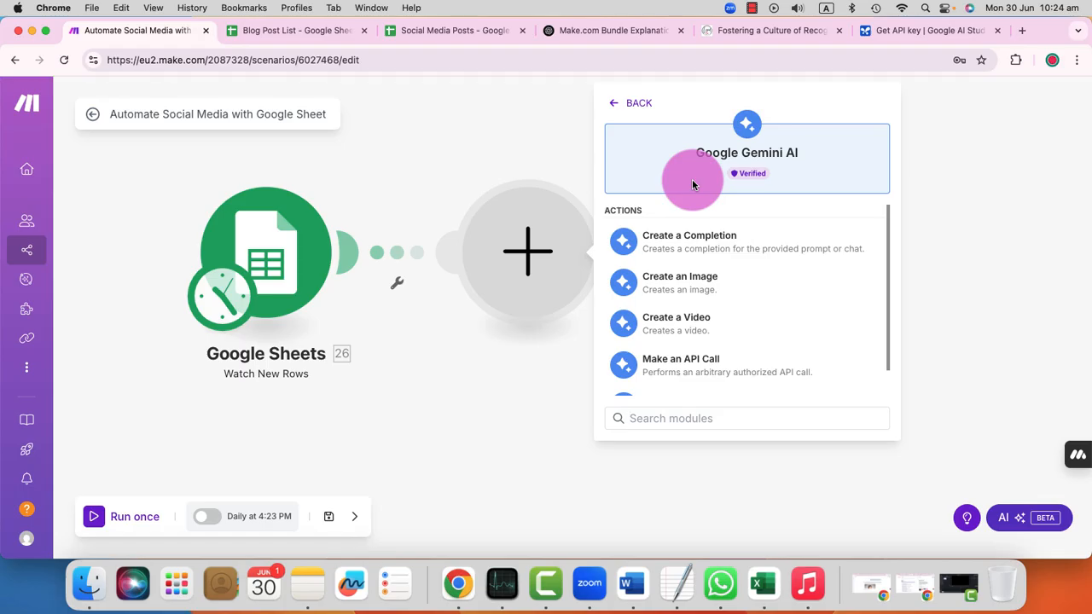
{"action": "left_click", "coordinate": [724, 244]}
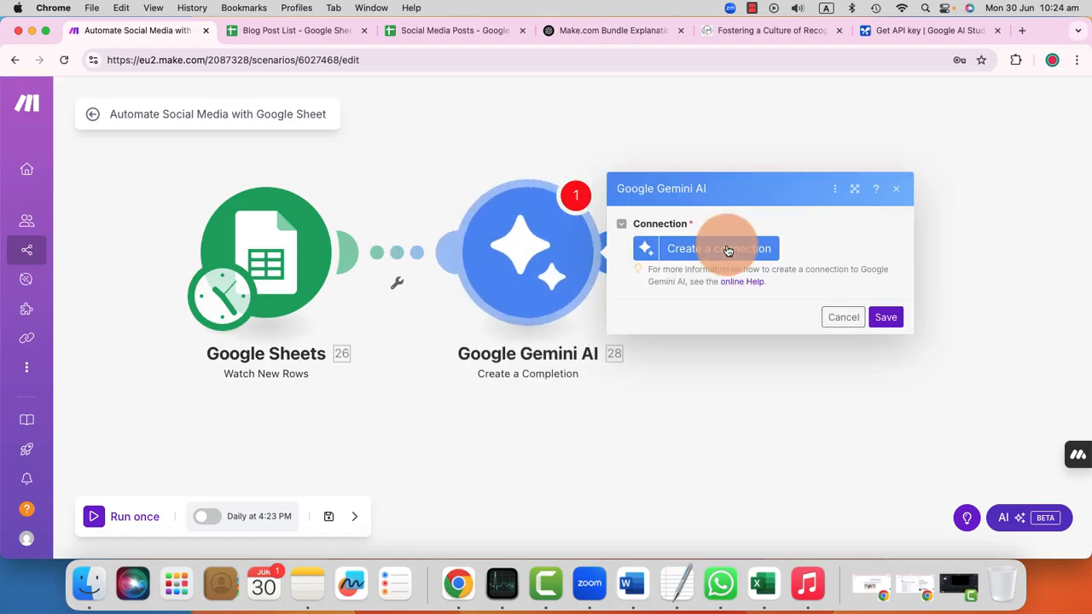
{"action": "left_click", "coordinate": [729, 250]}
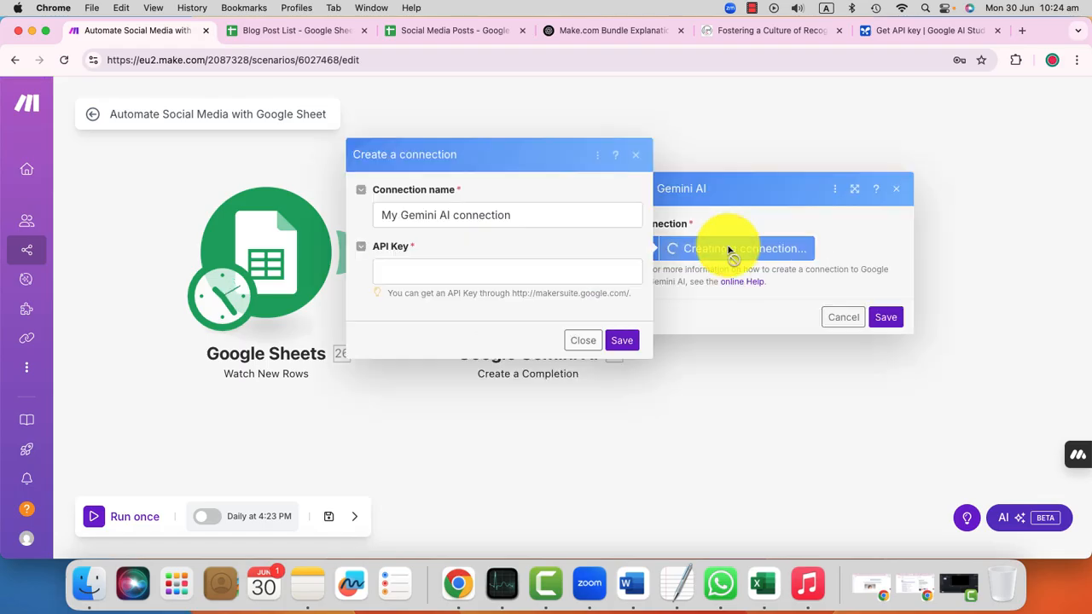
{"action": "left_click", "coordinate": [571, 272]}
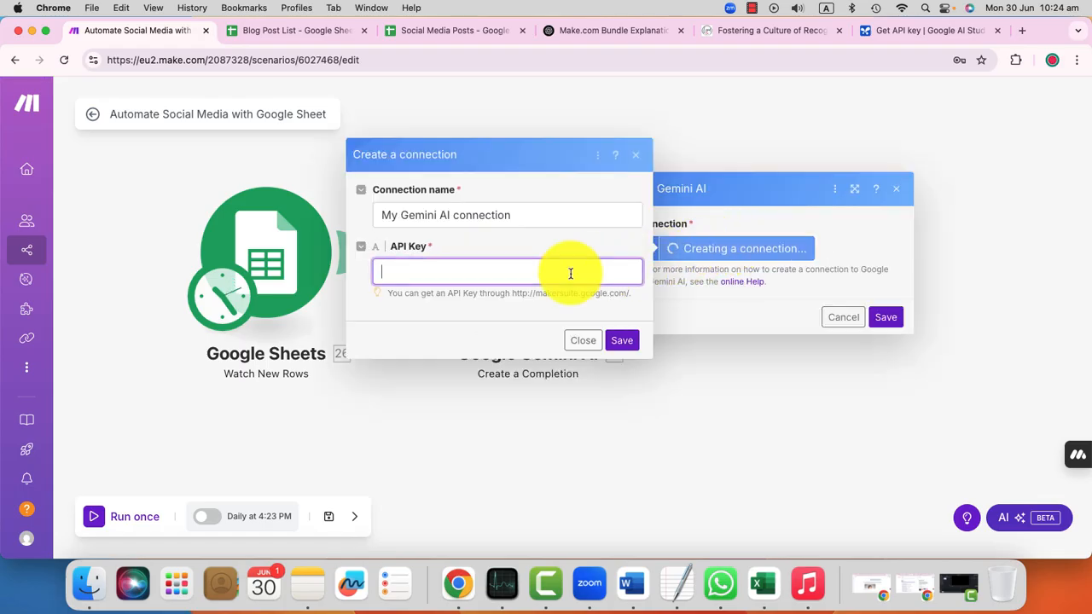
Step: Copy the existing Gemini API key from Google AI Studio and return to the Gemini connection form in Make
{"action": "left_click", "coordinate": [906, 38]}
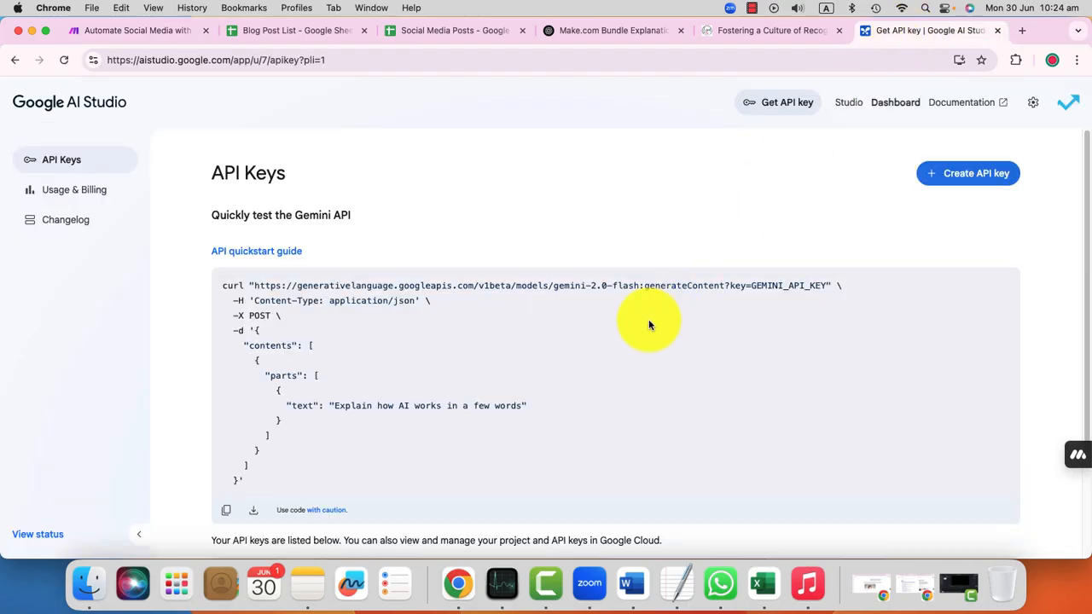
{"action": "scroll", "coordinate": [648, 324], "scroll_direction": "down", "scroll_amount": 3}
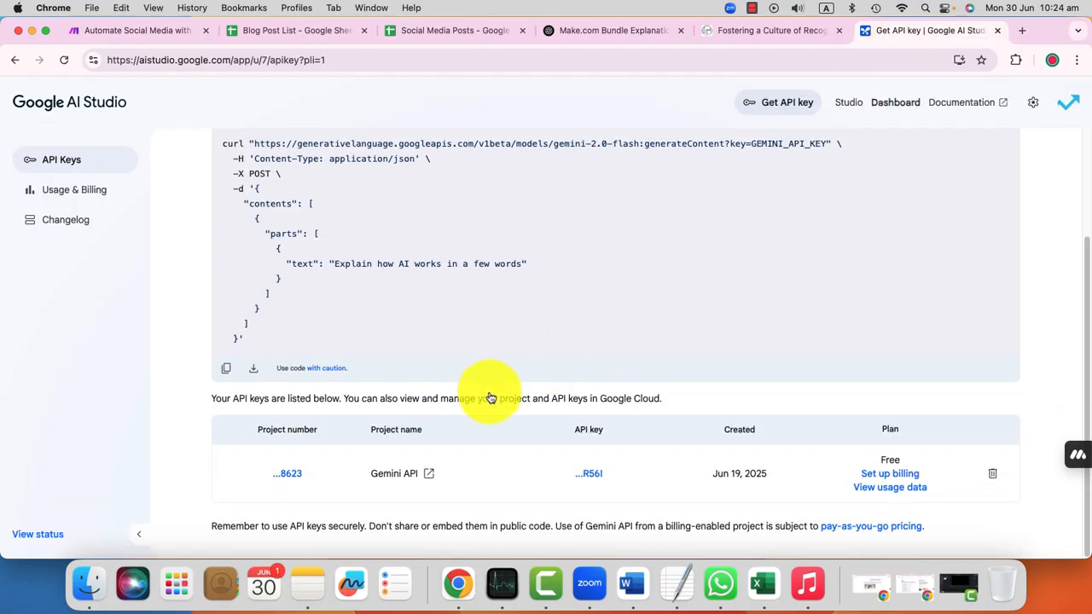
{"action": "scroll", "coordinate": [307, 479], "scroll_direction": "up", "scroll_amount": 1}
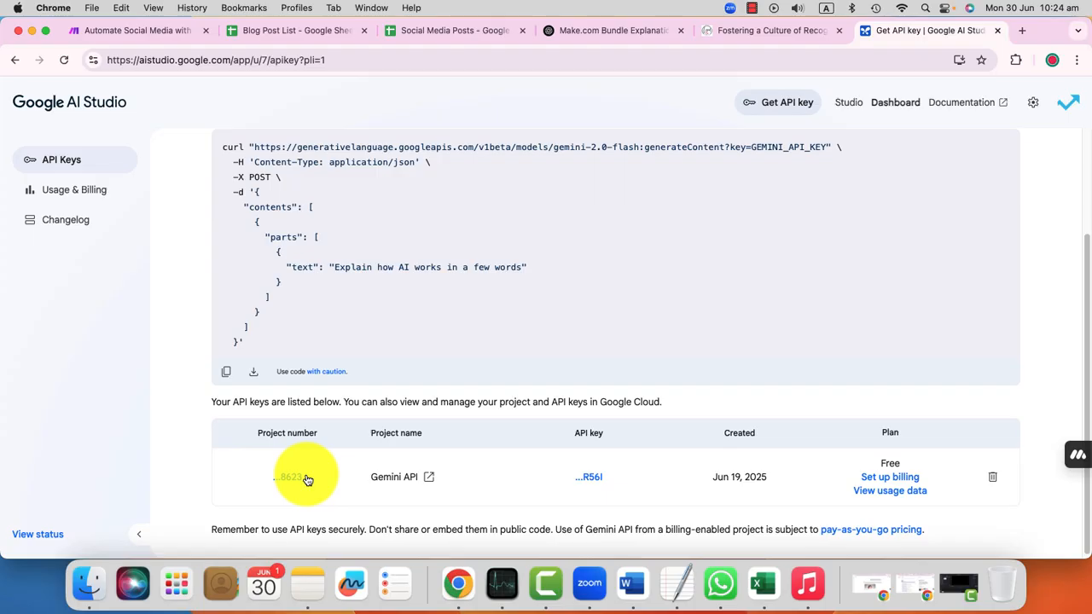
{"action": "left_click", "coordinate": [587, 478]}
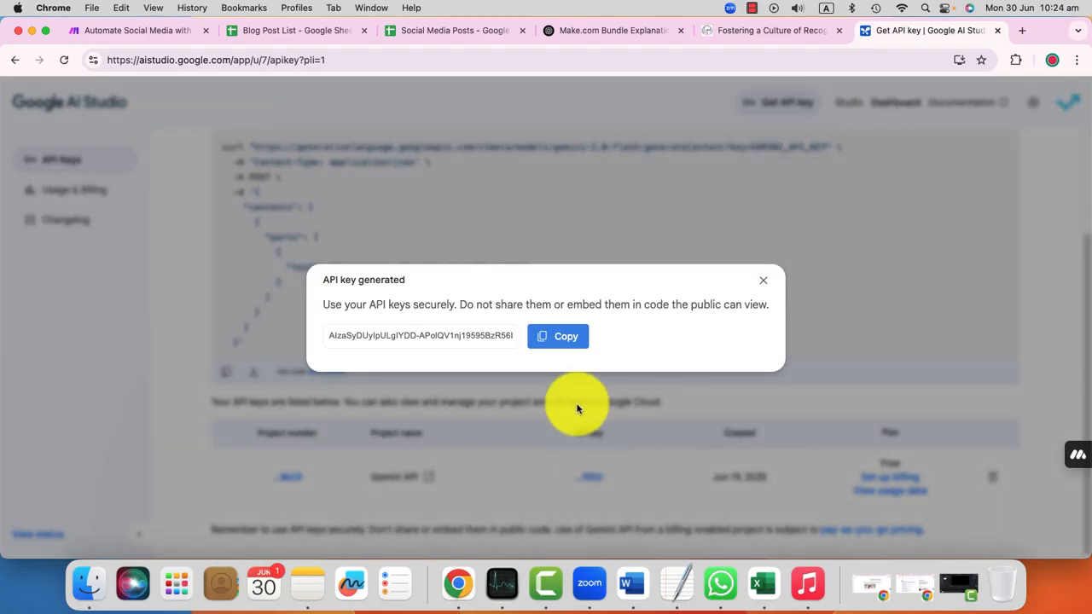
{"action": "left_click", "coordinate": [567, 340]}
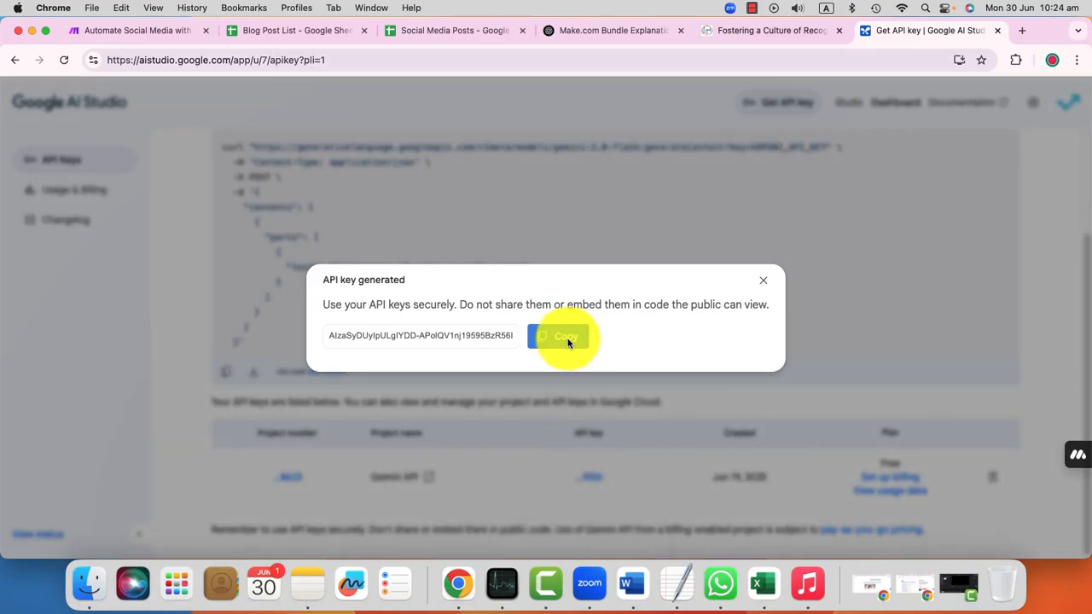
{"action": "left_click", "coordinate": [162, 31]}
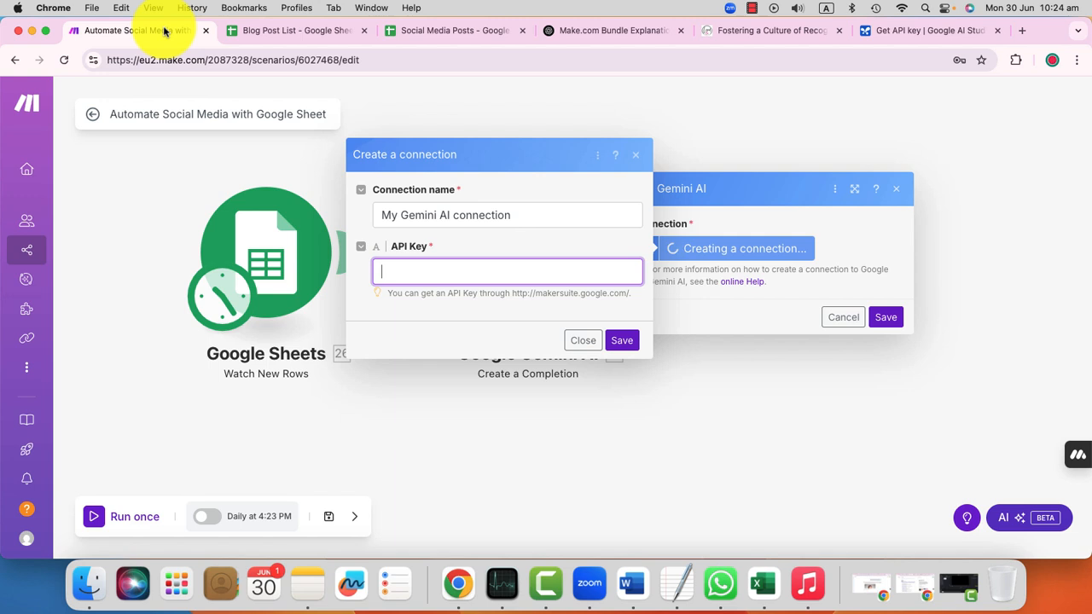
Step: Paste the Gemini API key into the new Gemini AI connection and save the connection
{"action": "right_click", "coordinate": [523, 273]}
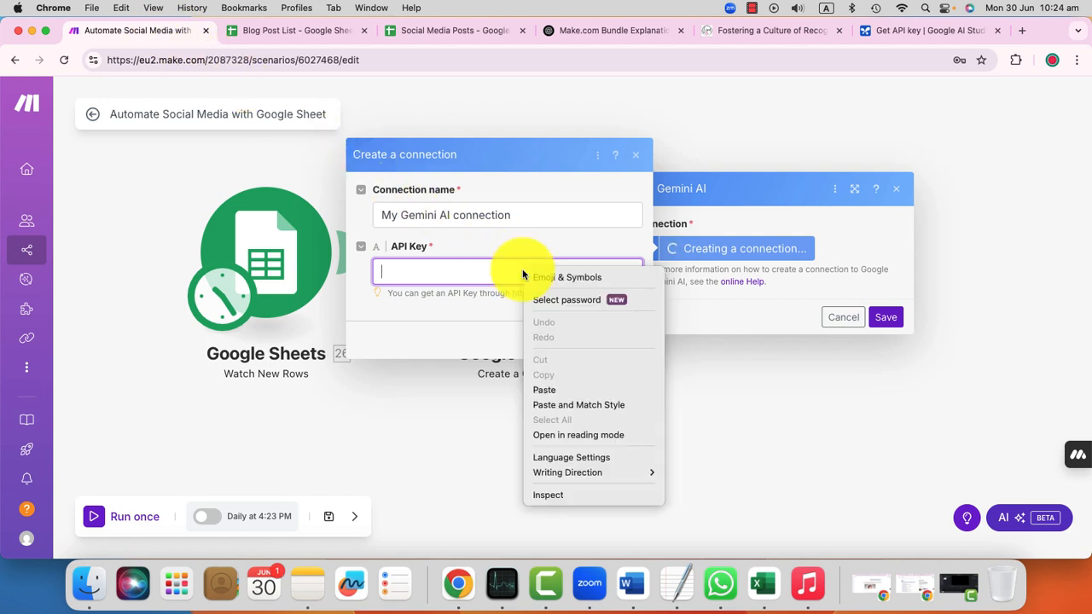
{"action": "left_click", "coordinate": [563, 390]}
{"action": "left_click", "coordinate": [621, 340]}
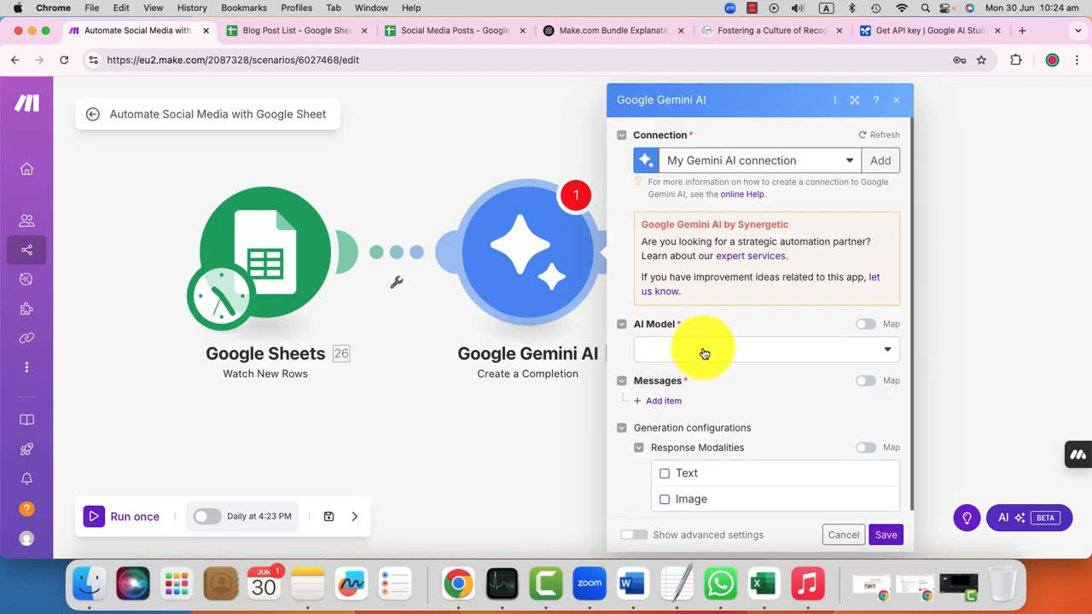
Step: Set the Google Gemini AI module's model to Gemini 2.5 Flash
{"action": "left_click", "coordinate": [721, 354]}
{"action": "scroll", "coordinate": [776, 444], "scroll_direction": "down", "scroll_amount": 5}
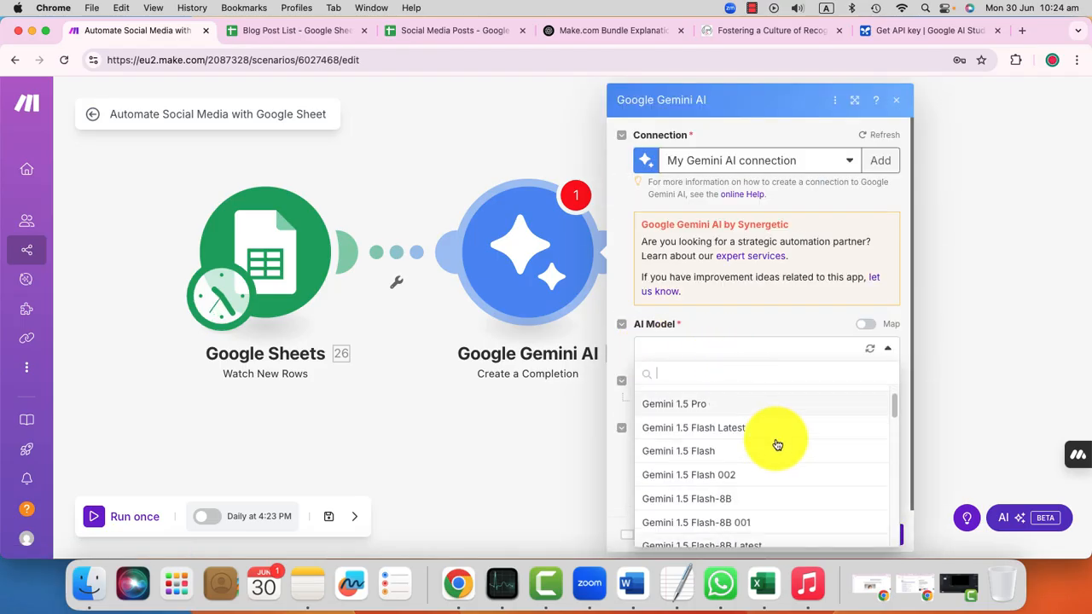
{"action": "scroll", "coordinate": [778, 445], "scroll_direction": "down", "scroll_amount": 1}
{"action": "left_click", "coordinate": [777, 444]}
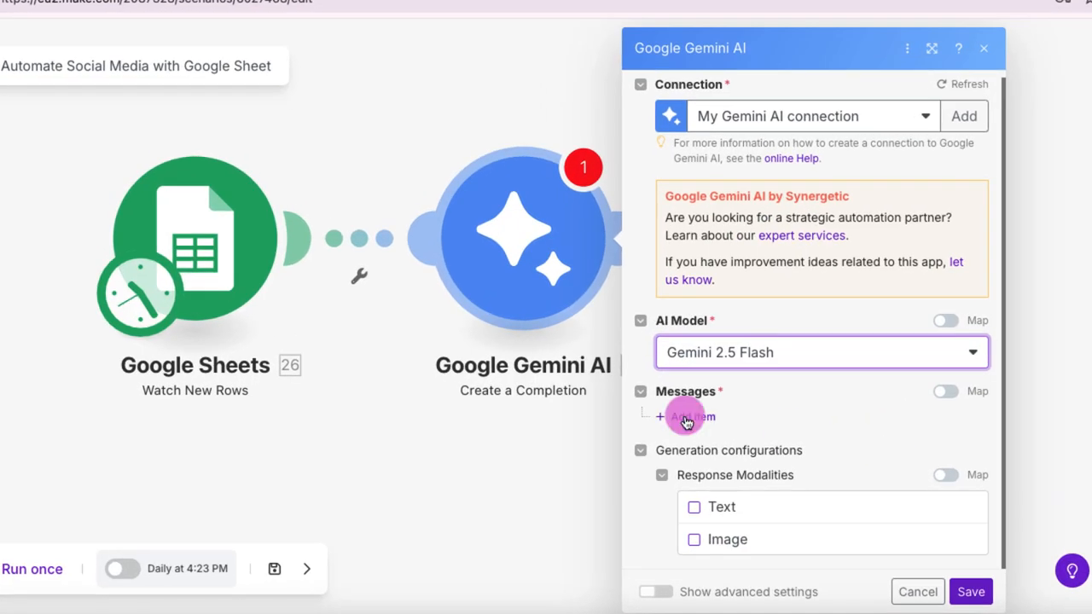
Step: Add a message with the role User and give it one part with the message type Text
{"action": "left_click", "coordinate": [687, 417]}
{"action": "scroll", "coordinate": [769, 422], "scroll_direction": "down", "scroll_amount": 2}
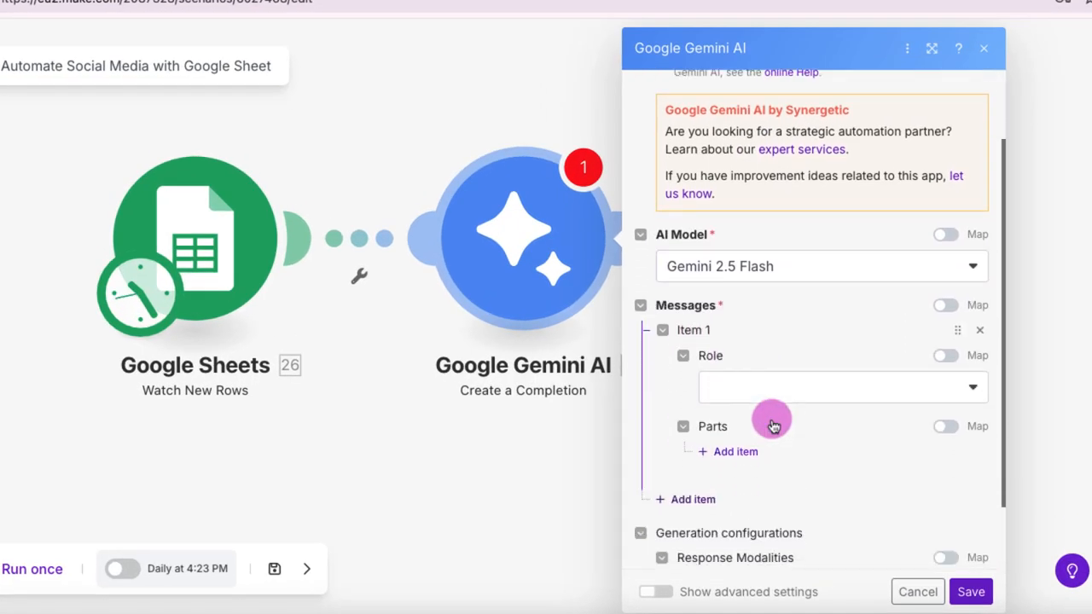
{"action": "left_click", "coordinate": [793, 389]}
{"action": "left_click", "coordinate": [793, 446]}
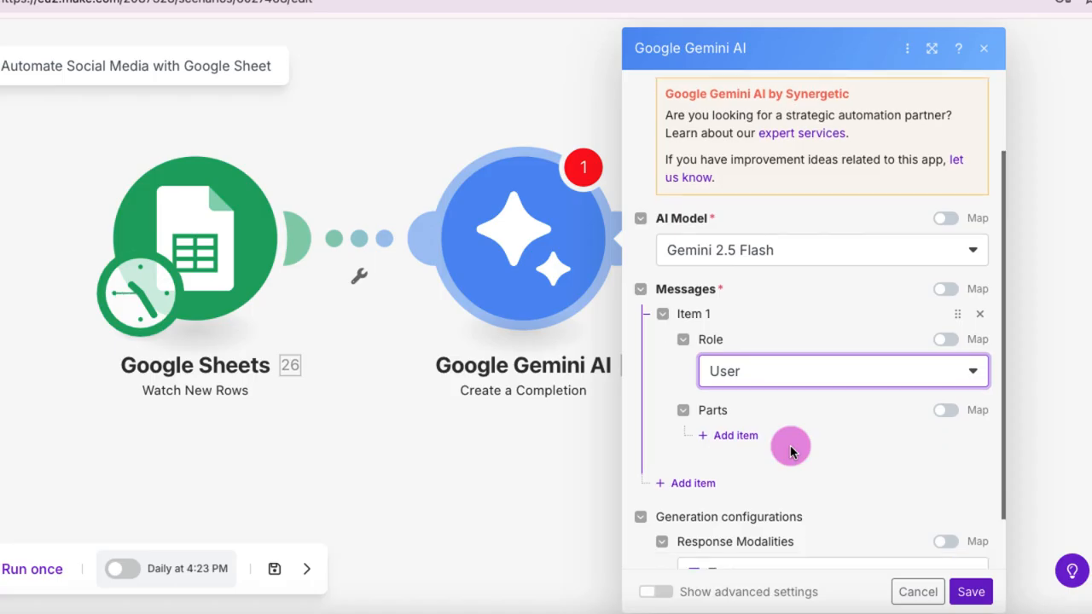
{"action": "scroll", "coordinate": [790, 445], "scroll_direction": "down", "scroll_amount": 2}
{"action": "left_click", "coordinate": [717, 368]}
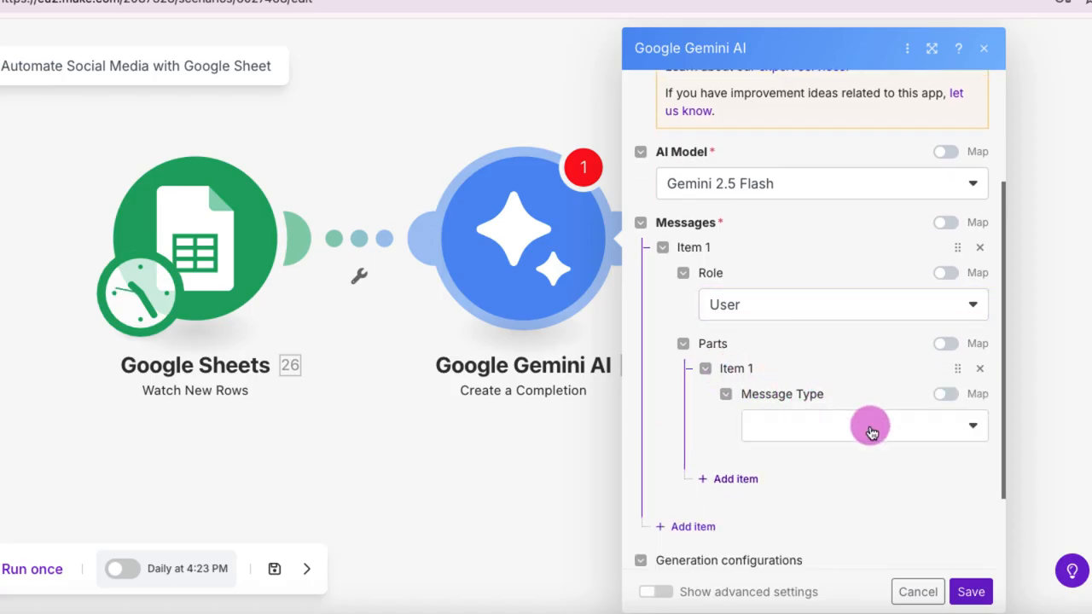
{"action": "left_click", "coordinate": [870, 430]}
{"action": "left_click", "coordinate": [865, 451]}
{"action": "scroll", "coordinate": [853, 419], "scroll_direction": "down", "scroll_amount": 2}
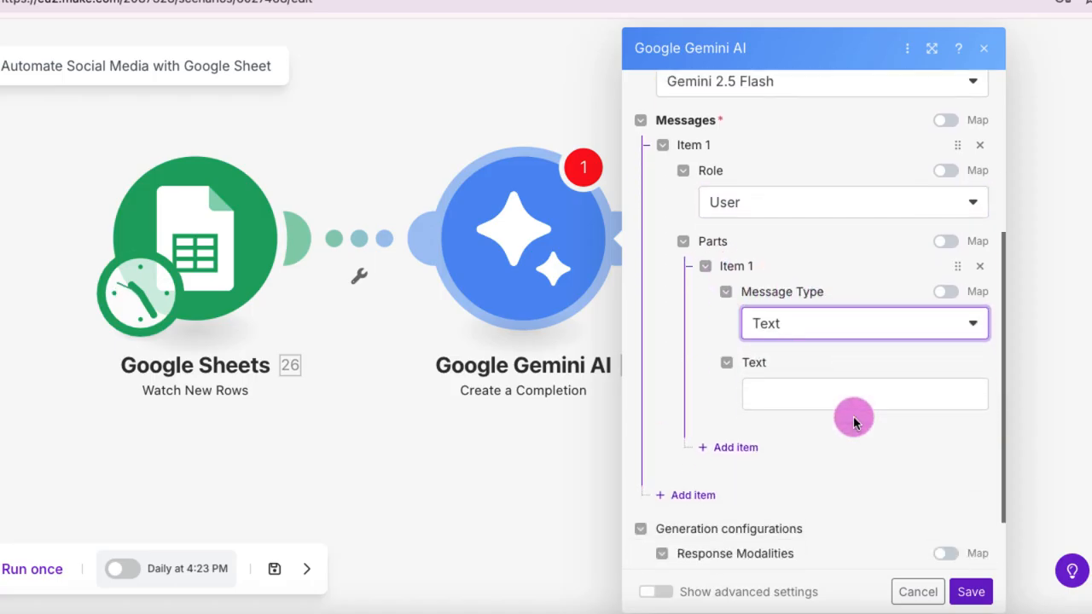
{"action": "scroll", "coordinate": [853, 417], "scroll_direction": "down", "scroll_amount": 1}
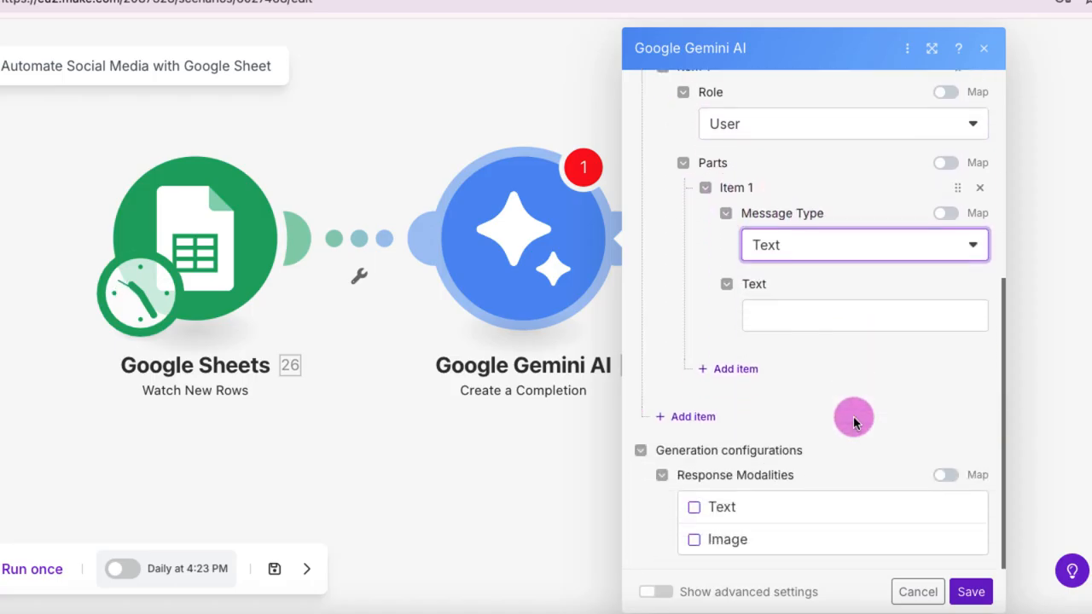
Step: Enter the prompt "Summarize the Article", the mapped Blog Post (A) value and "in 300 words.", and save the Gemini module
{"action": "left_click", "coordinate": [805, 317]}
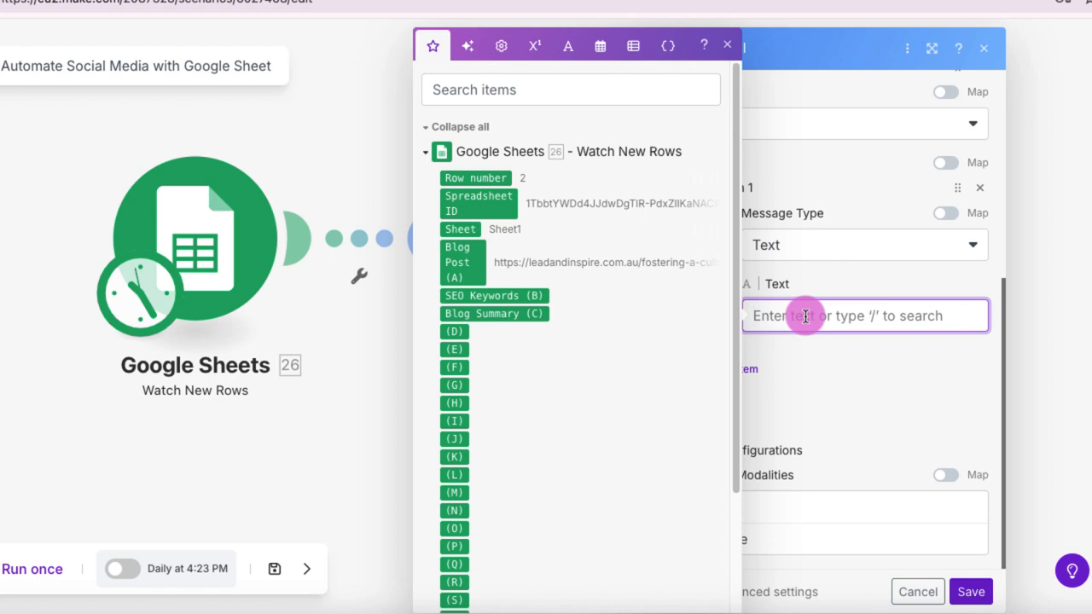
{"action": "left_click", "coordinate": [655, 613]}
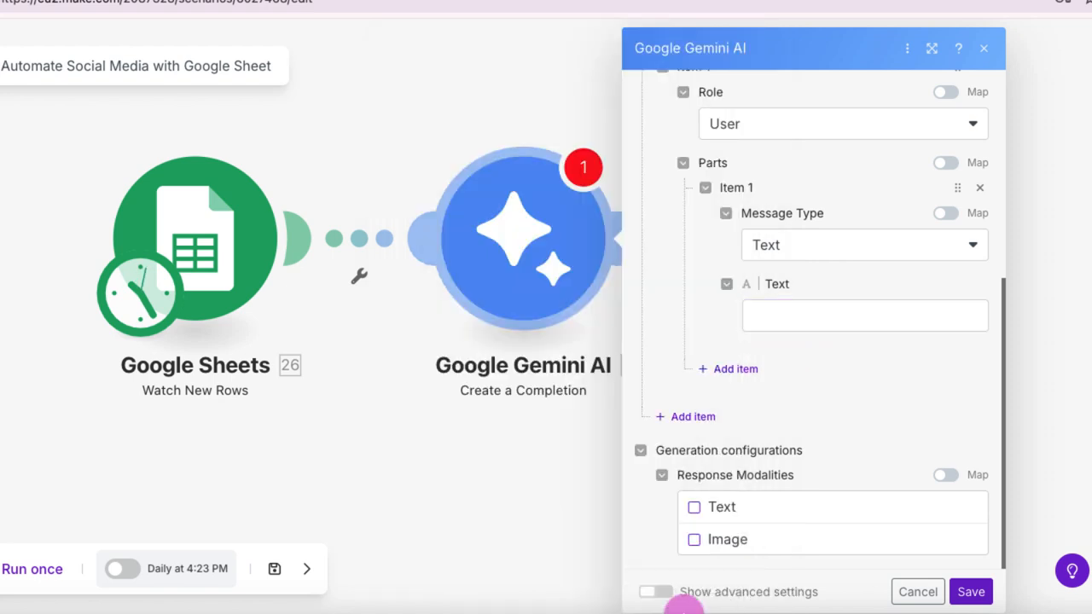
{"action": "left_click", "coordinate": [817, 313]}
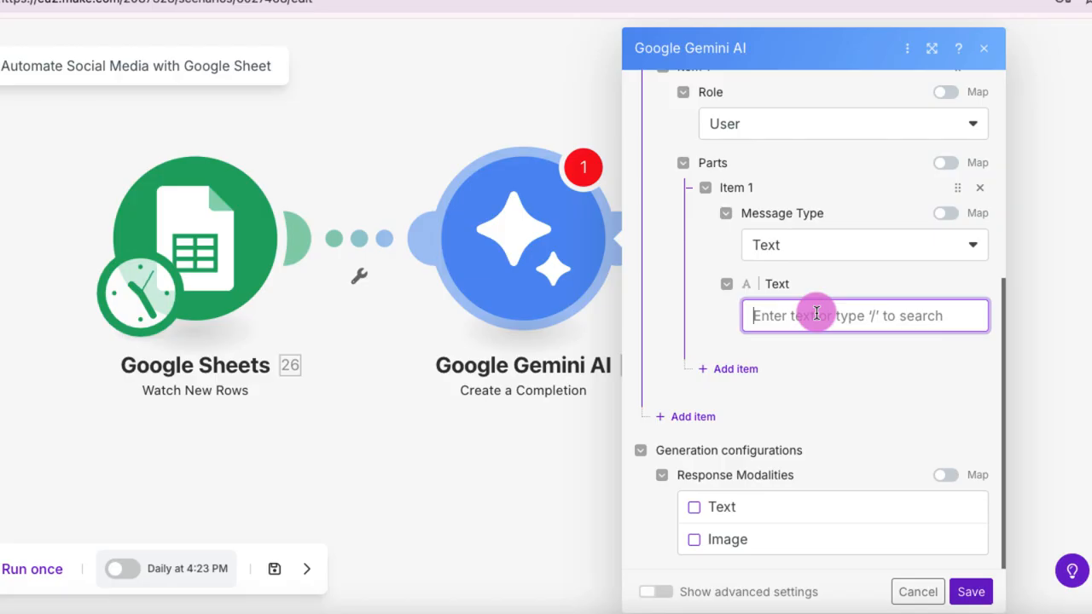
{"action": "type", "text": "Summarize "}
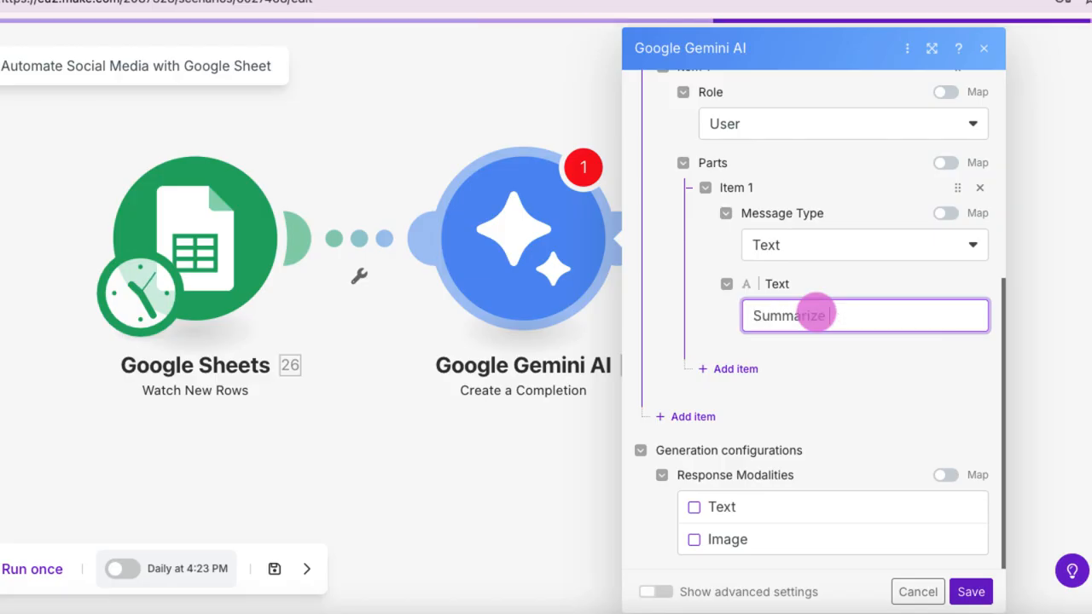
{"action": "type", "text": "the Article"}
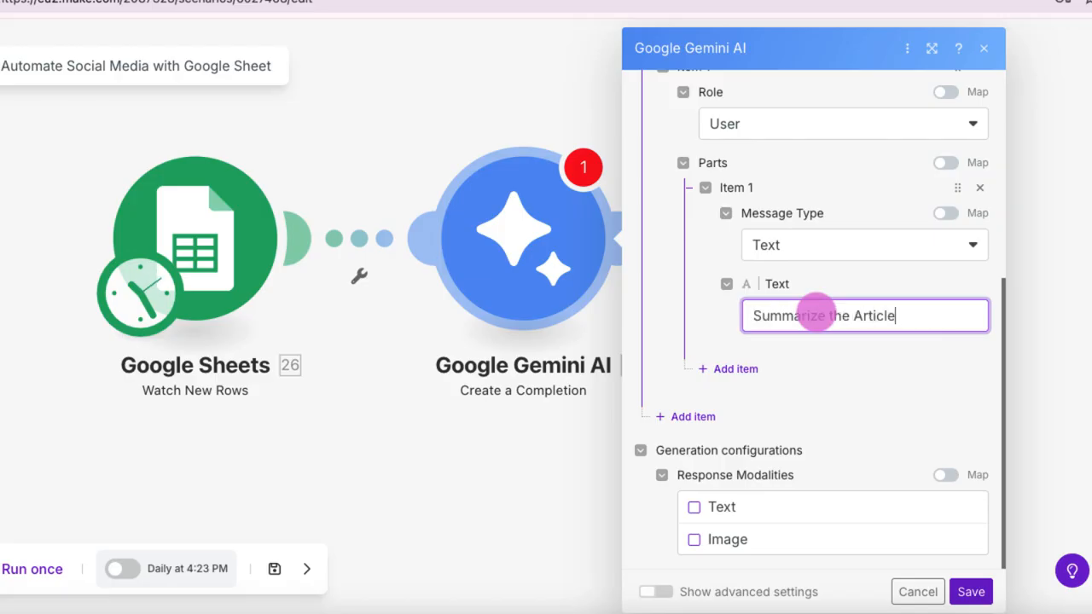
{"action": "left_click", "coordinate": [904, 316]}
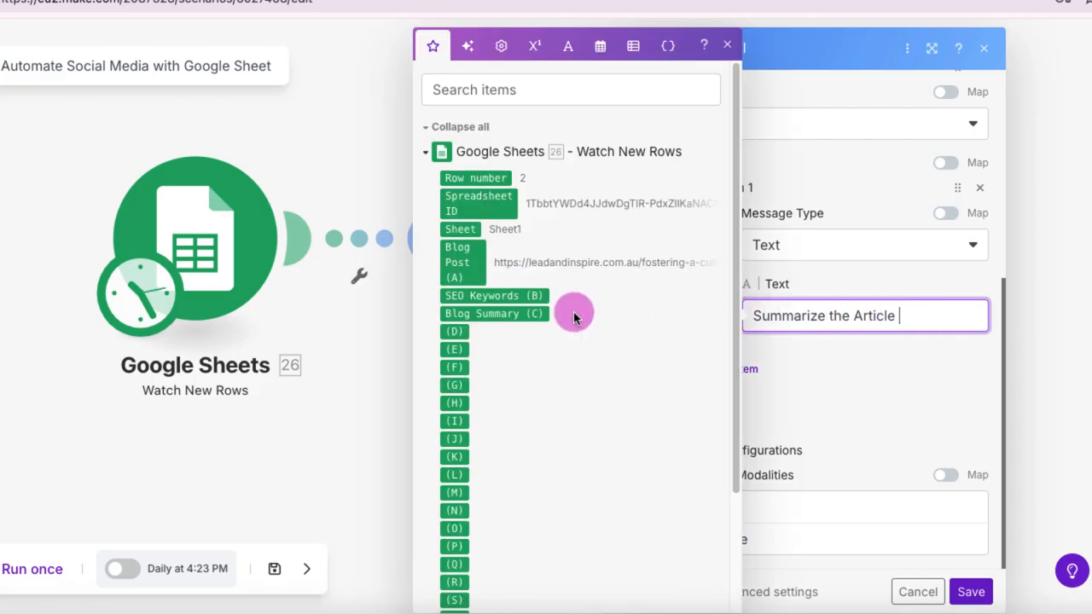
{"action": "left_click", "coordinate": [465, 264]}
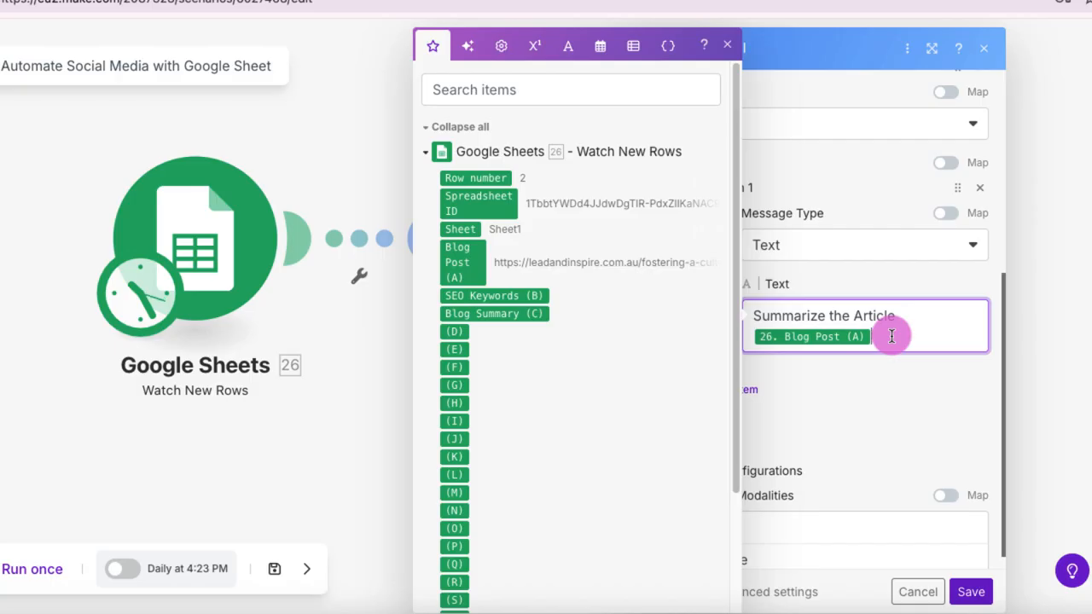
{"action": "key", "text": "Return"}
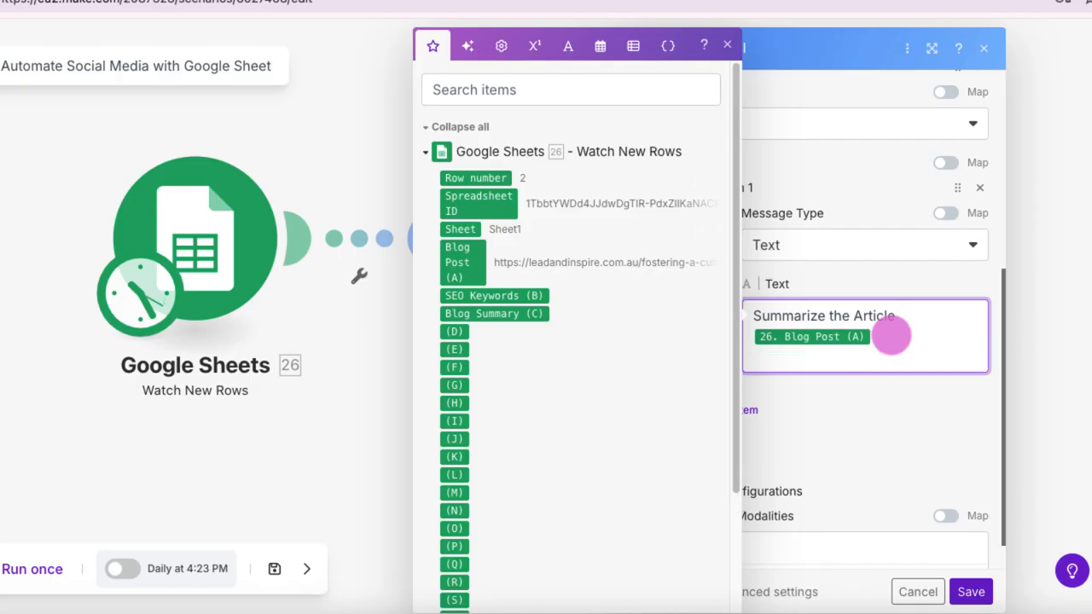
{"action": "key", "text": "Return"}
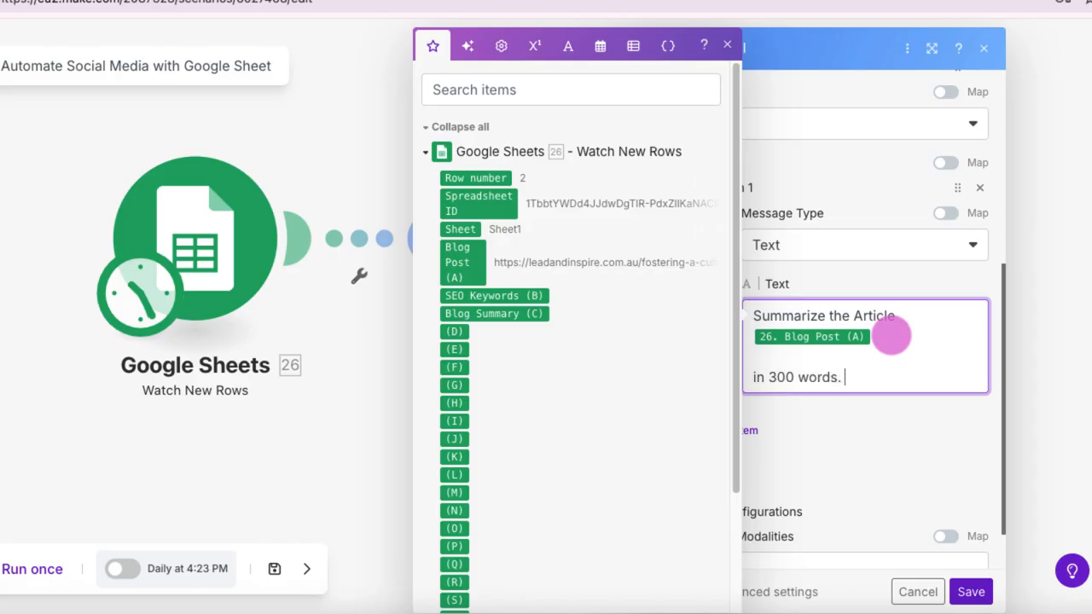
{"action": "left_click", "coordinate": [909, 412]}
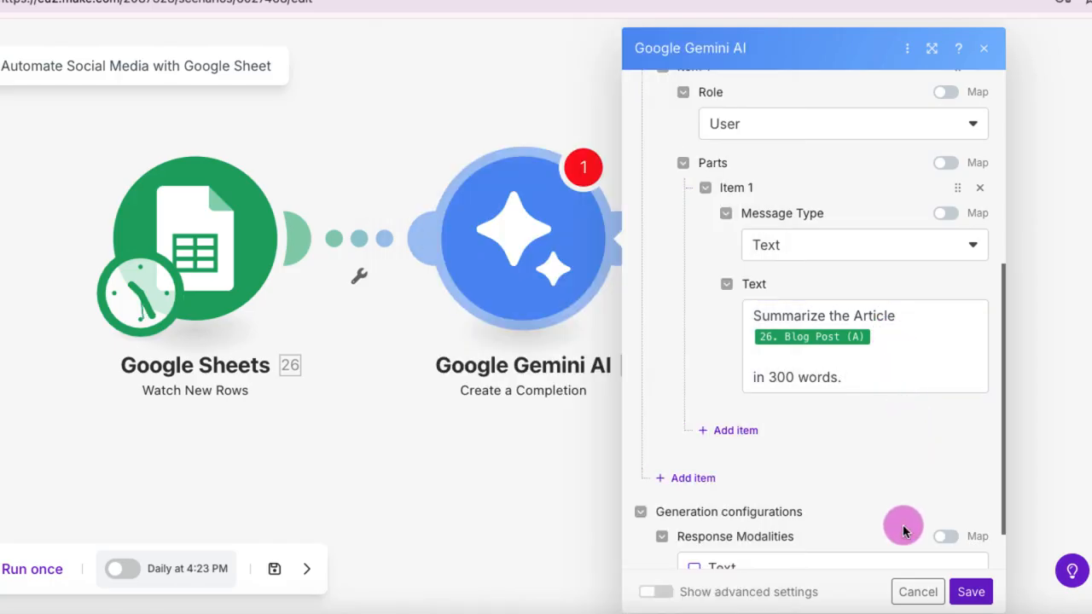
{"action": "left_click", "coordinate": [969, 592]}
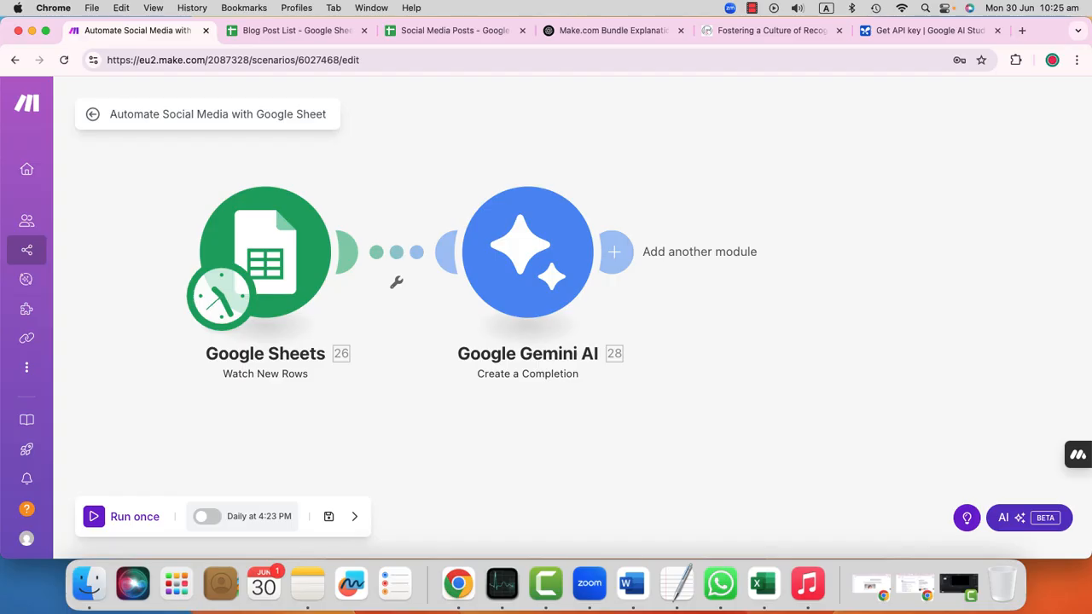
Step: Run the whole scenario once and add a Router after the Google Gemini AI module
{"action": "left_click", "coordinate": [145, 517]}
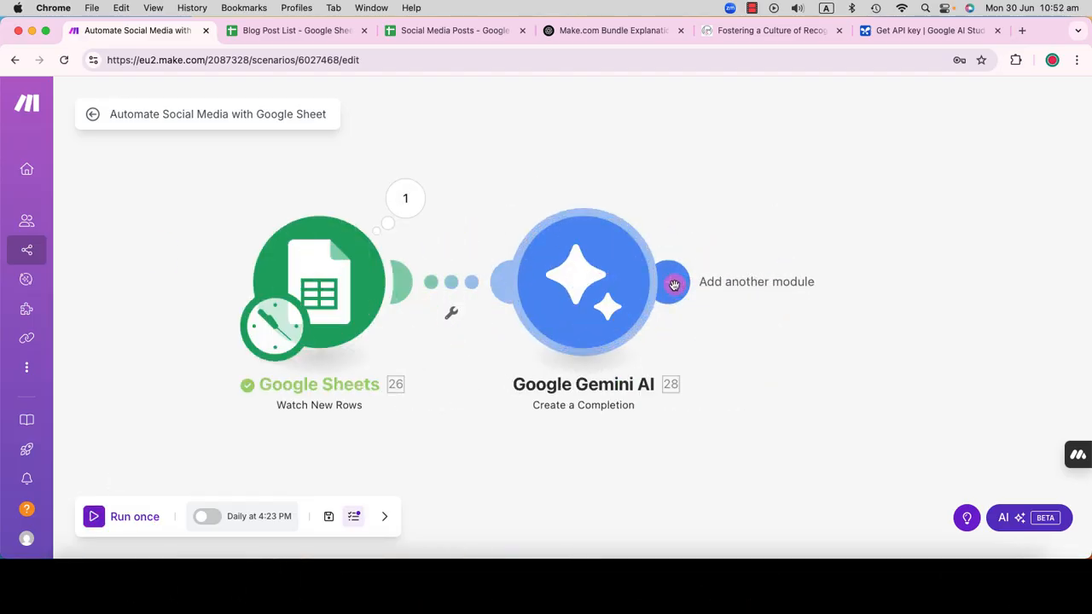
{"action": "left_click", "coordinate": [674, 280]}
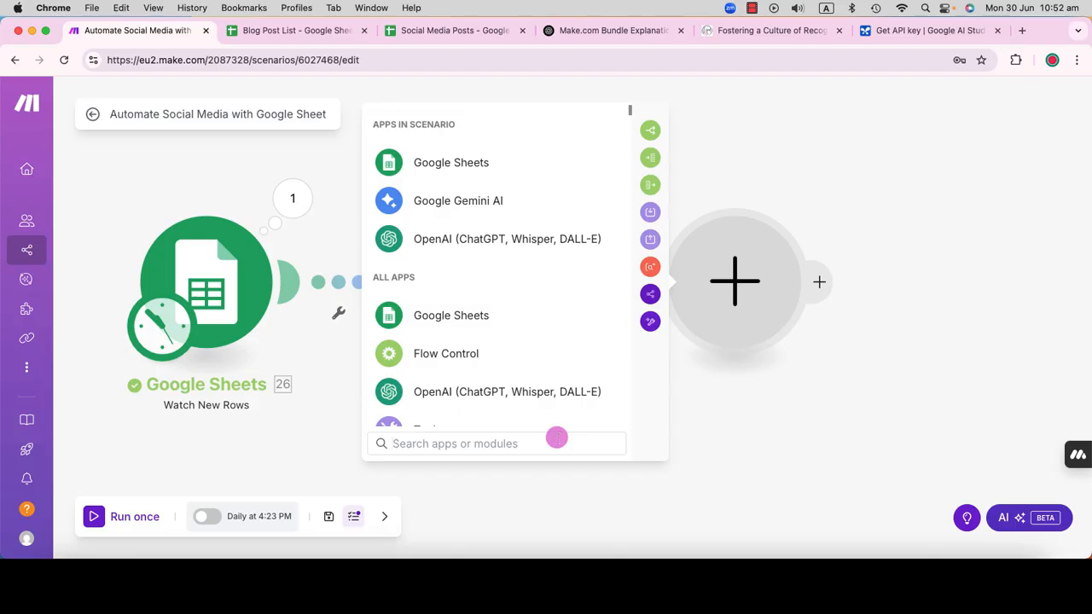
{"action": "type", "text": "Router"}
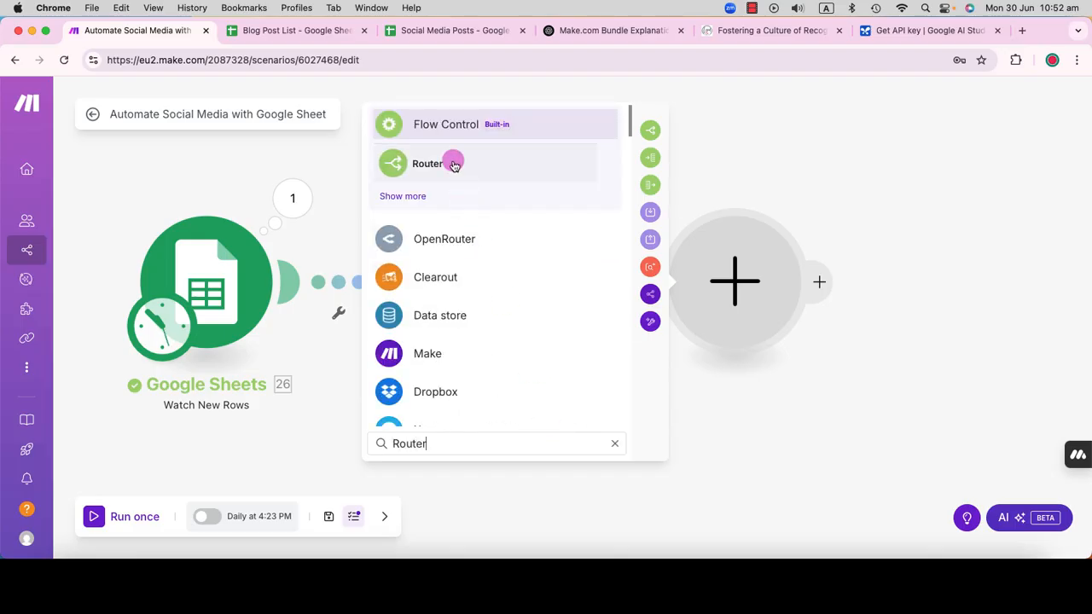
{"action": "left_click", "coordinate": [451, 162]}
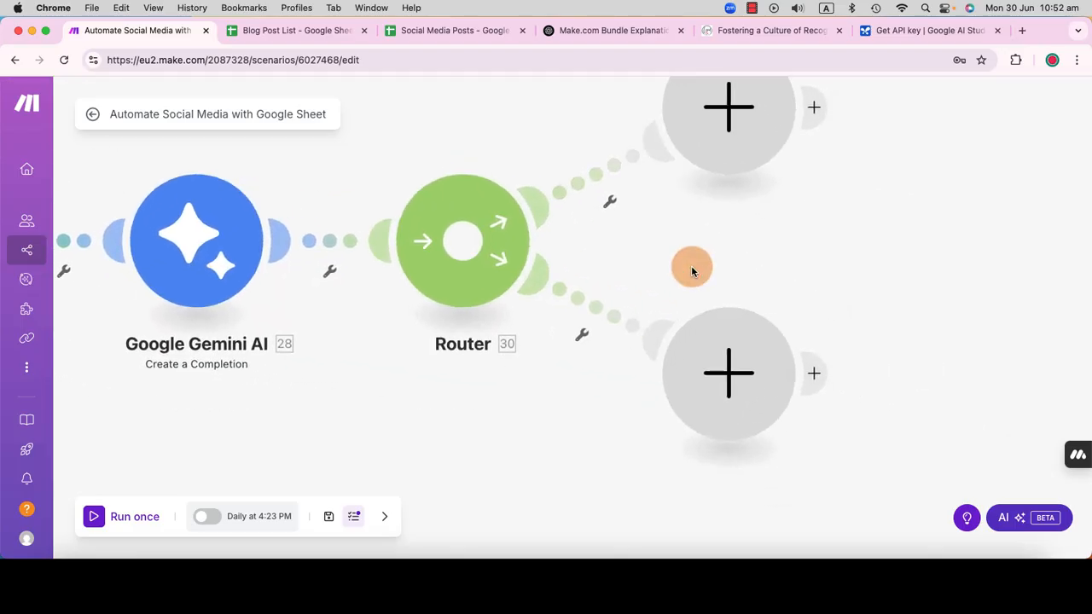
Step: Add a Google Sheets Update a Row module on the Router's upper branch
{"action": "left_click_drag", "start_coordinate": [531, 327], "coordinate": [592, 298]}
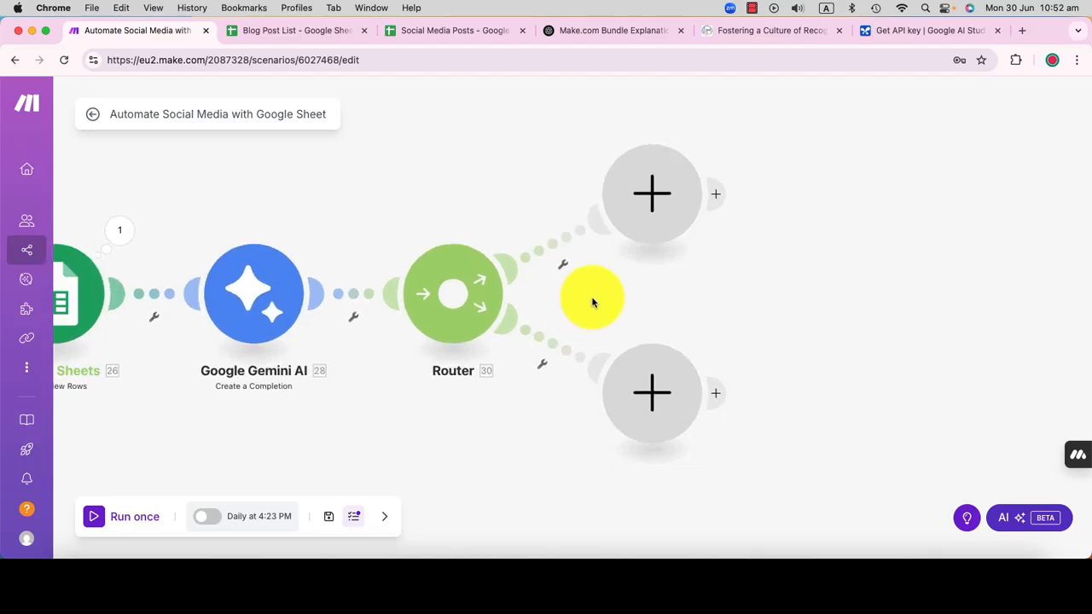
{"action": "left_click", "coordinate": [653, 190]}
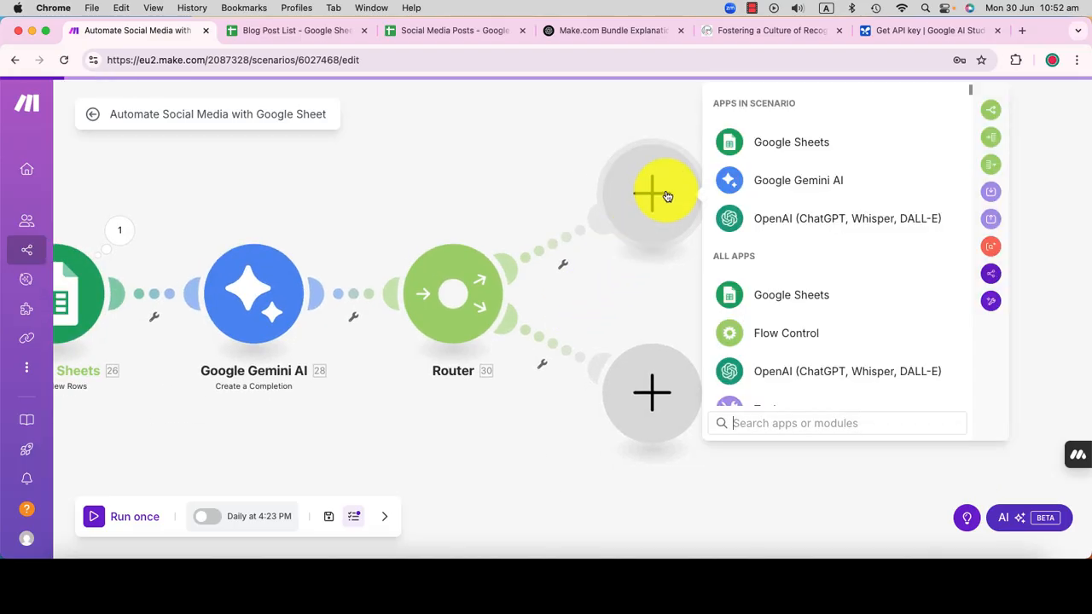
{"action": "left_click", "coordinate": [780, 147]}
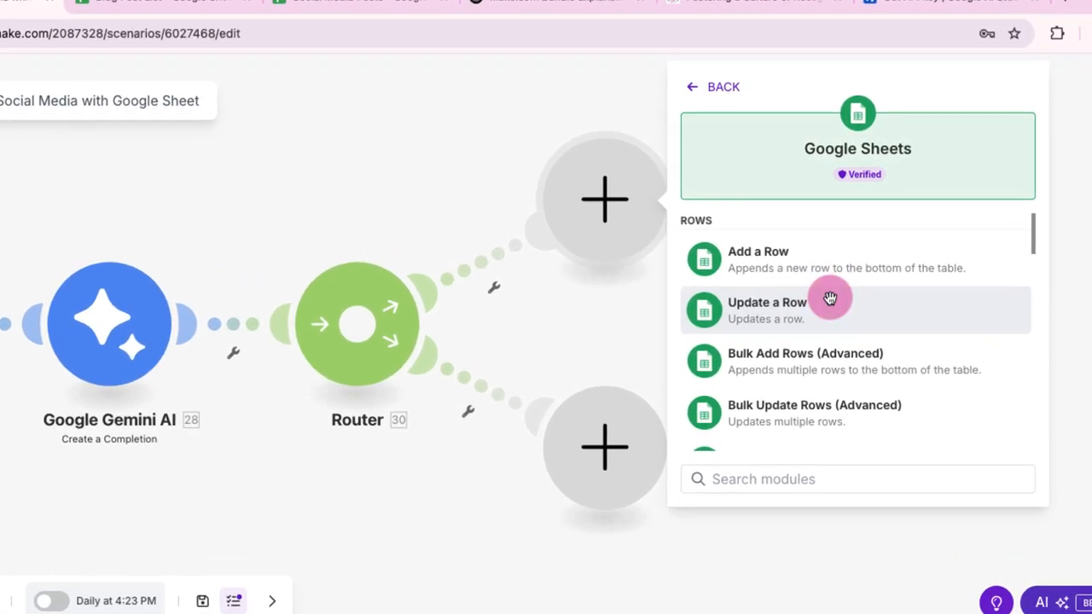
{"action": "left_click", "coordinate": [832, 303]}
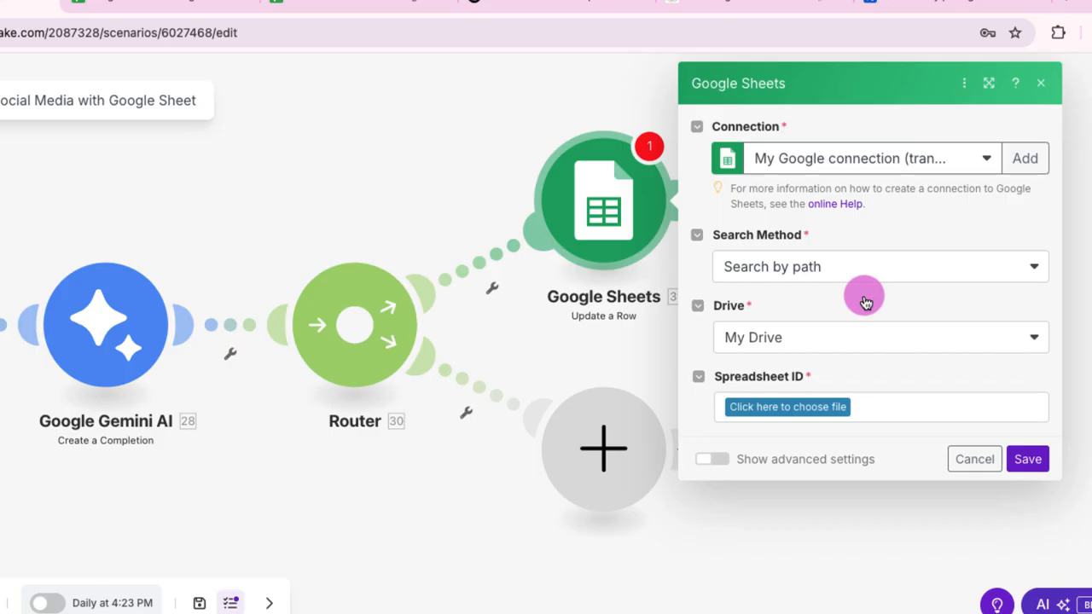
Step: Point the Update a Row module to the Blog Post List spreadsheet in the Sample folder, using Sheet1
{"action": "left_click", "coordinate": [805, 407]}
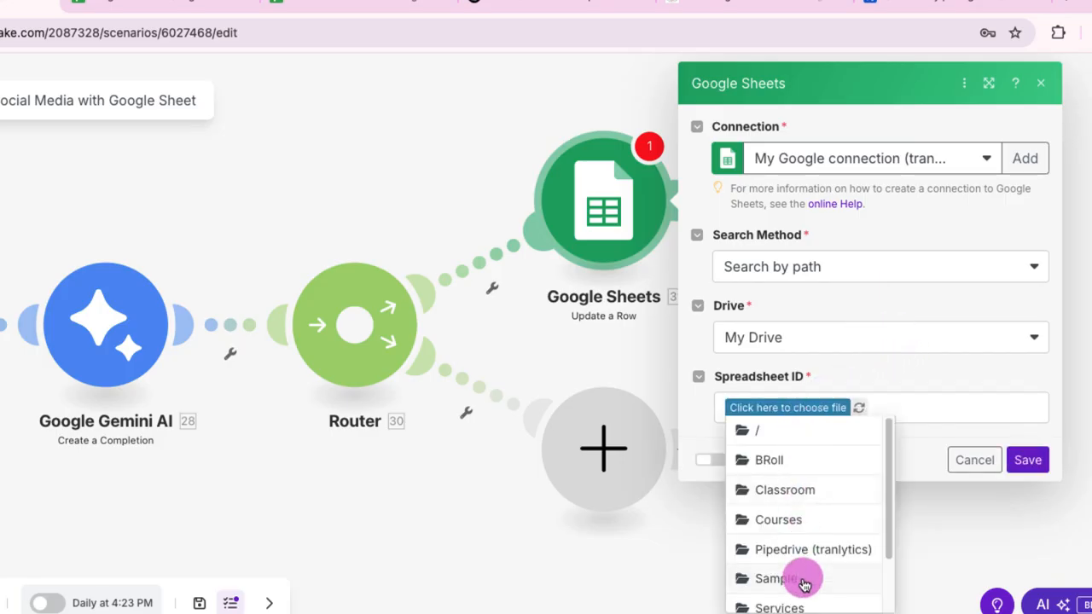
{"action": "left_click", "coordinate": [801, 579]}
{"action": "left_click", "coordinate": [816, 408]}
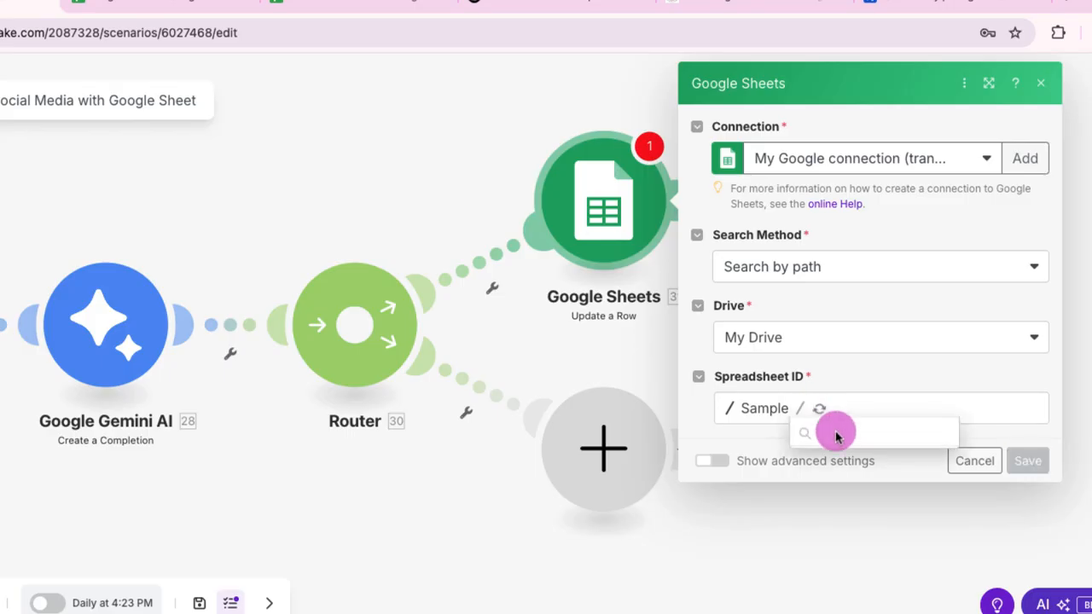
{"action": "left_click", "coordinate": [839, 436]}
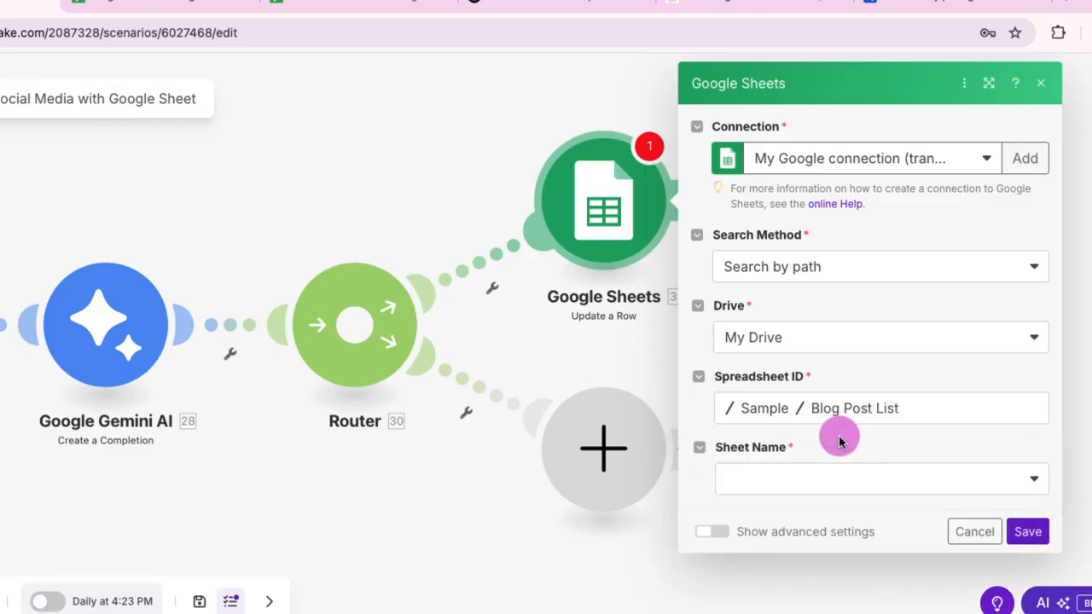
{"action": "left_click", "coordinate": [878, 478]}
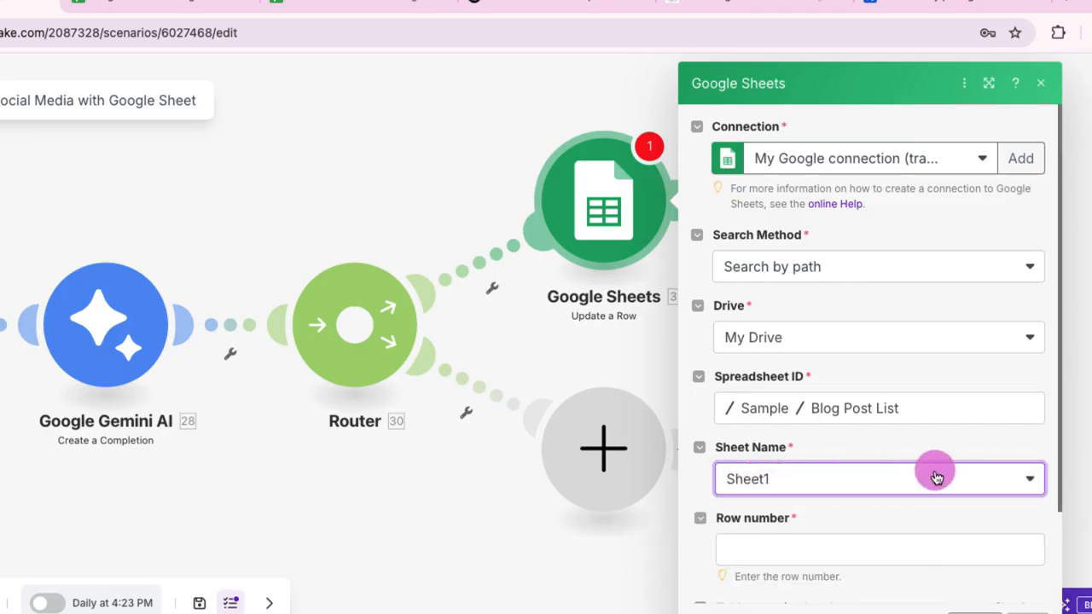
Step: Map the Update a Row module's Row number to the Row number output of the Watch New Rows module
{"action": "scroll", "coordinate": [938, 473], "scroll_direction": "down", "scroll_amount": 3}
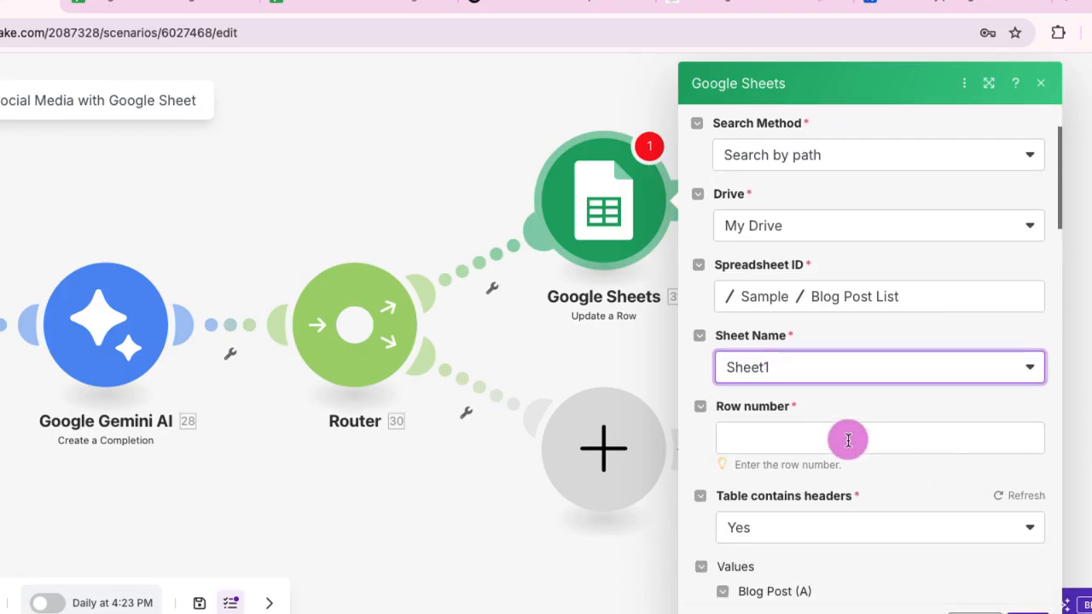
{"action": "left_click", "coordinate": [848, 440]}
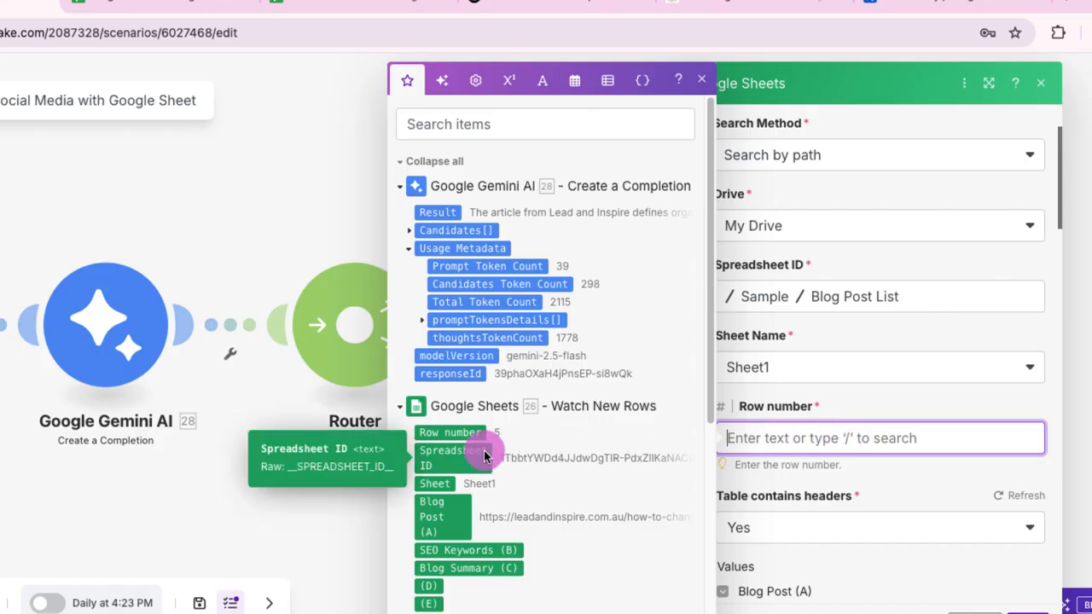
{"action": "scroll", "coordinate": [484, 452], "scroll_direction": "down", "scroll_amount": 1}
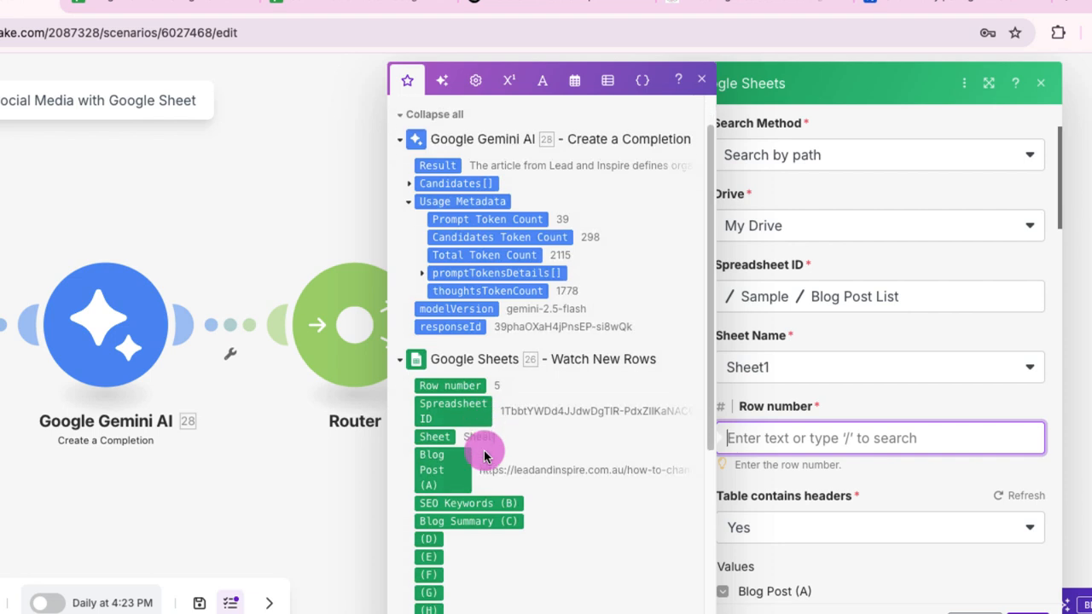
{"action": "left_click", "coordinate": [470, 380]}
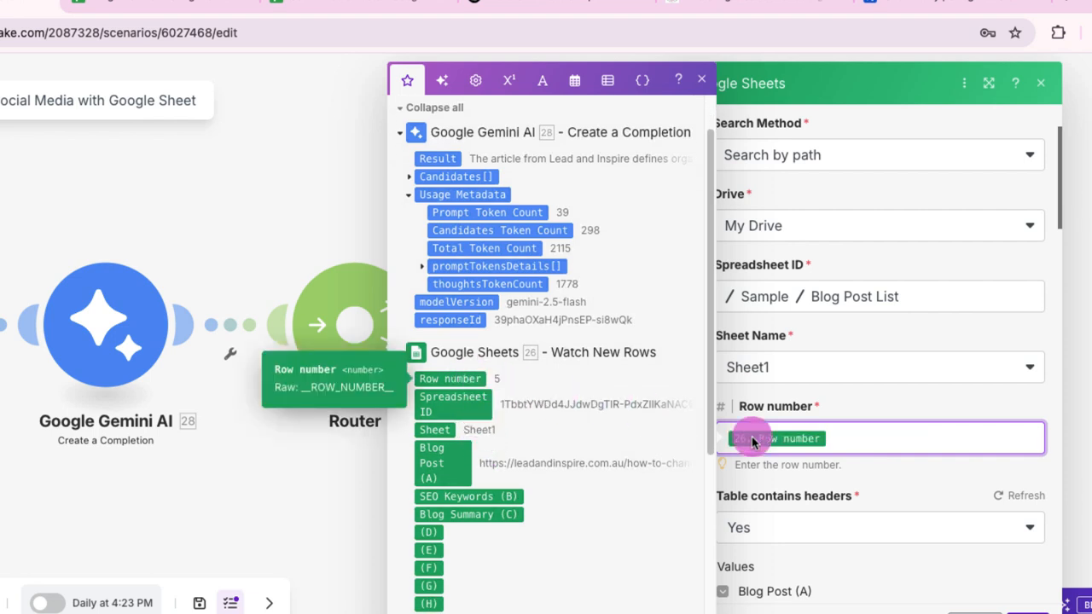
{"action": "left_click", "coordinate": [885, 469]}
Step: Map Blog Summary (B) to the Gemini output Candidates[]: Content.Parts[]: Text and save the Update a Row module
{"action": "scroll", "coordinate": [886, 468], "scroll_direction": "down", "scroll_amount": 3}
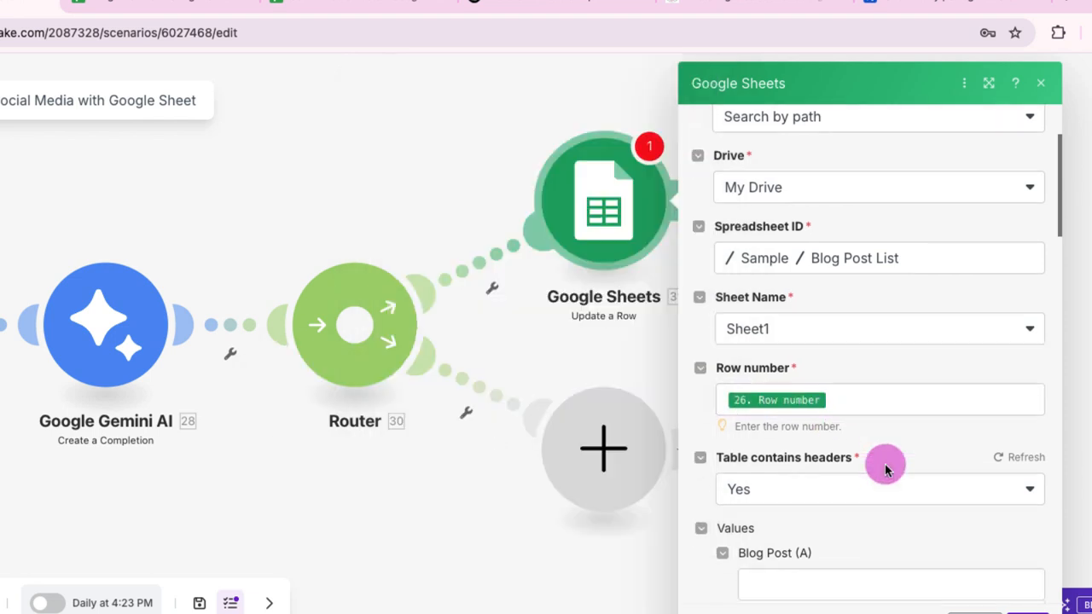
{"action": "scroll", "coordinate": [887, 472], "scroll_direction": "down", "scroll_amount": 1}
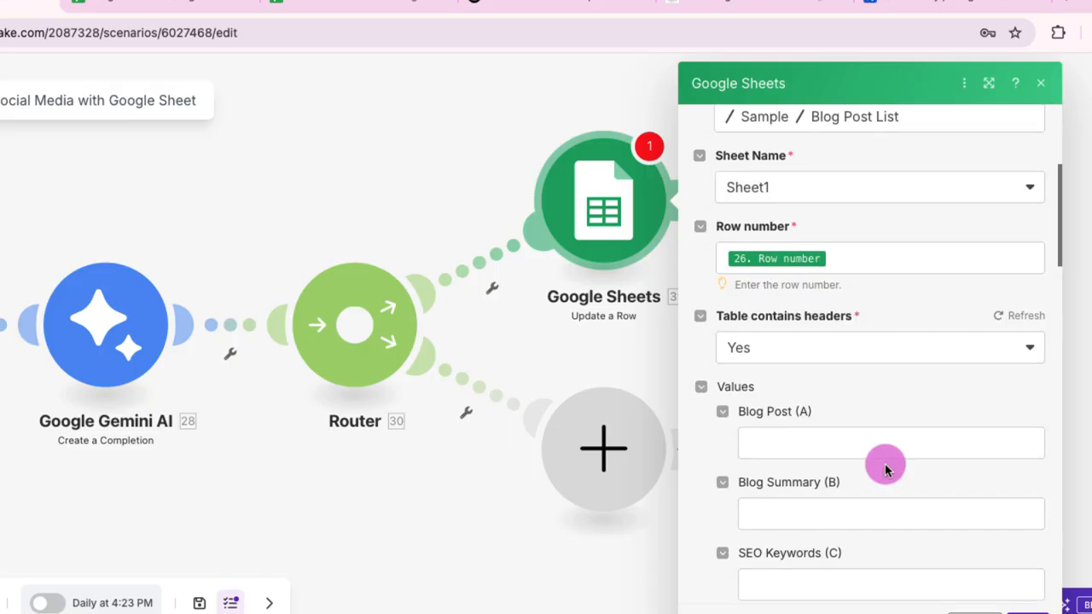
{"action": "scroll", "coordinate": [885, 465], "scroll_direction": "down", "scroll_amount": 1}
{"action": "left_click", "coordinate": [883, 468]}
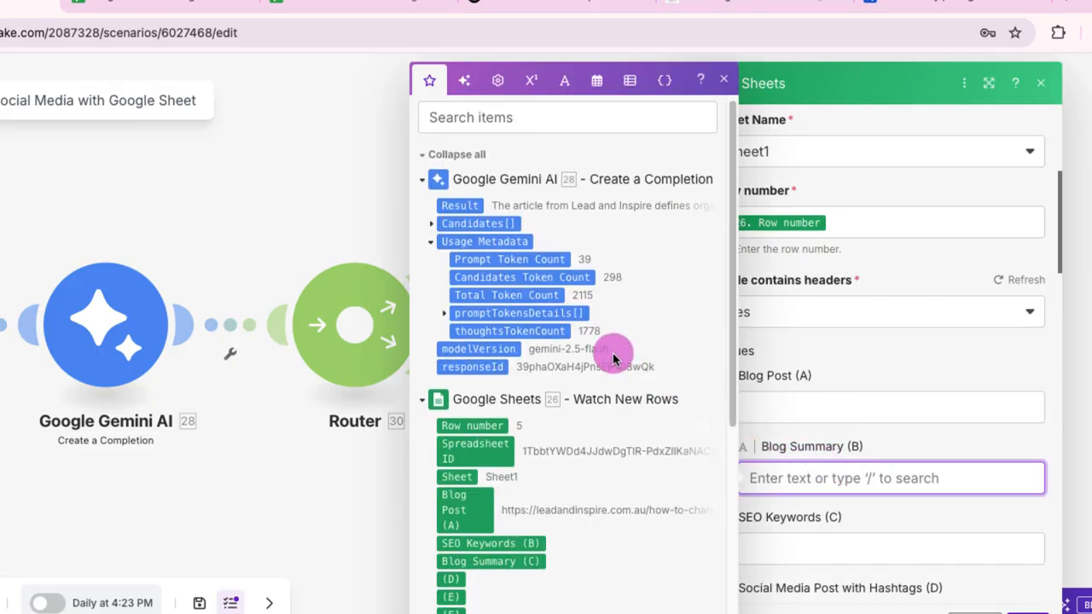
{"action": "scroll", "coordinate": [612, 352], "scroll_direction": "down", "scroll_amount": 1}
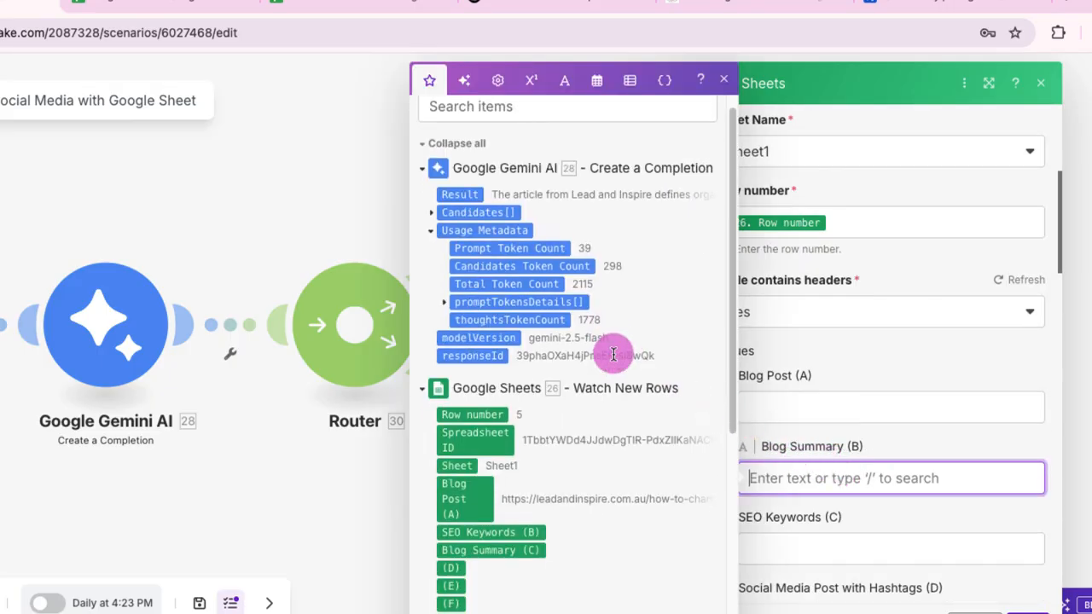
{"action": "left_click", "coordinate": [432, 212]}
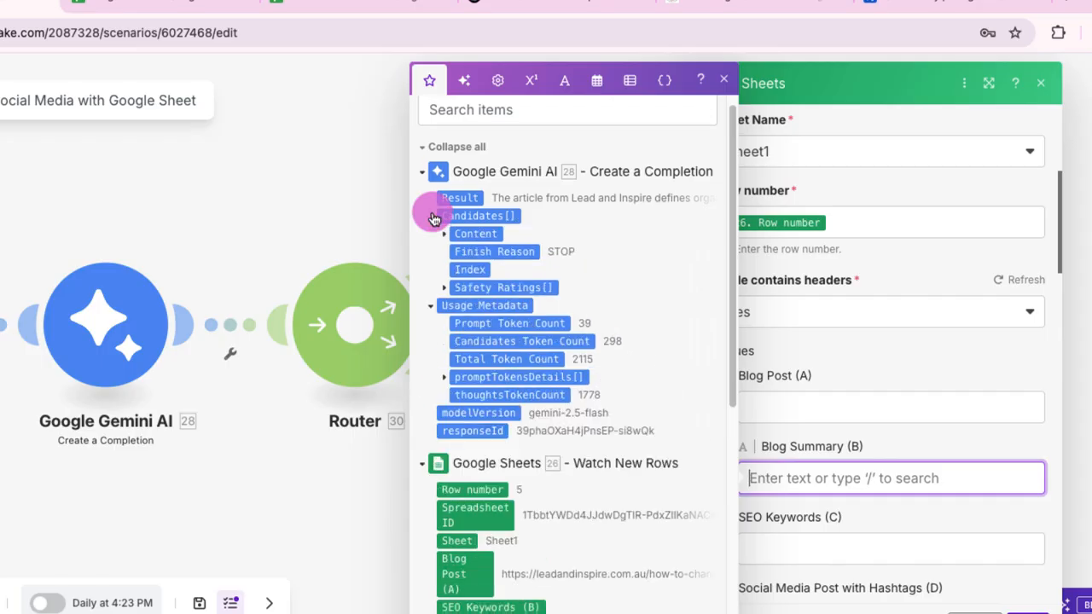
{"action": "left_click", "coordinate": [443, 235]}
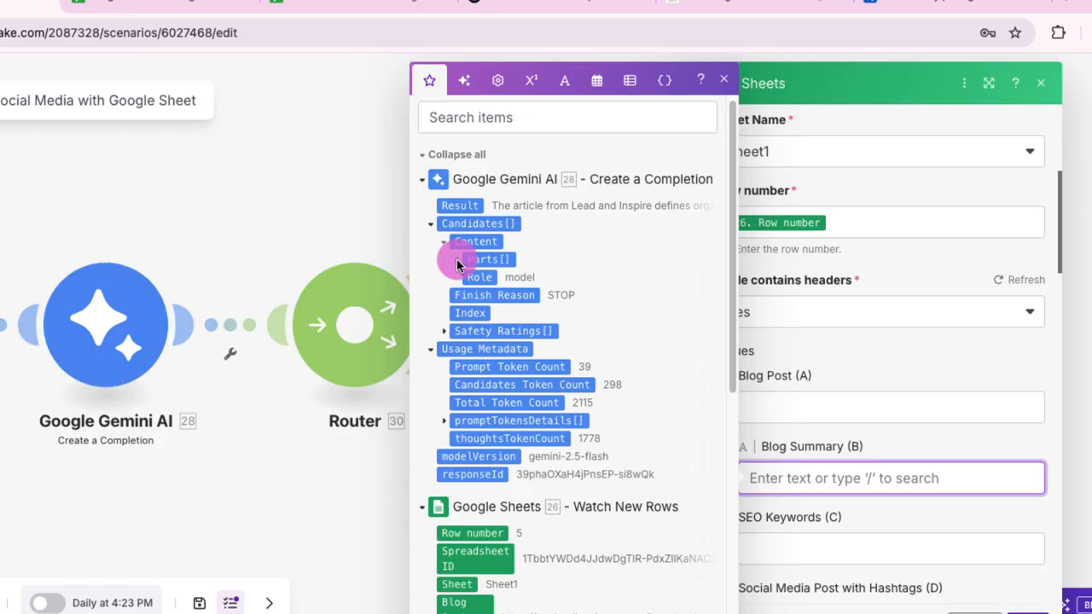
{"action": "left_click", "coordinate": [455, 254]}
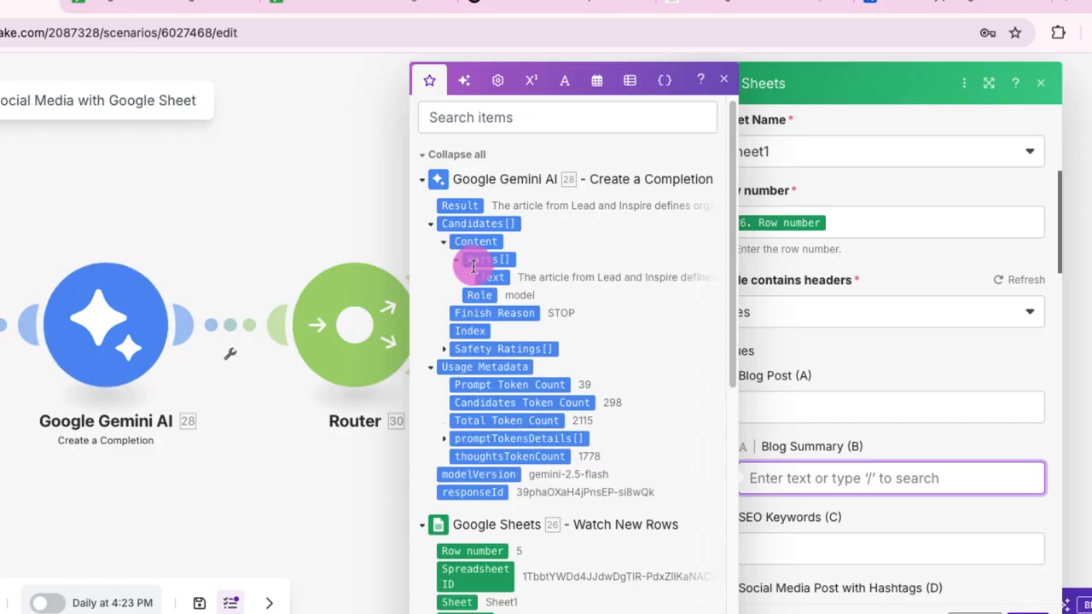
{"action": "left_click", "coordinate": [497, 277]}
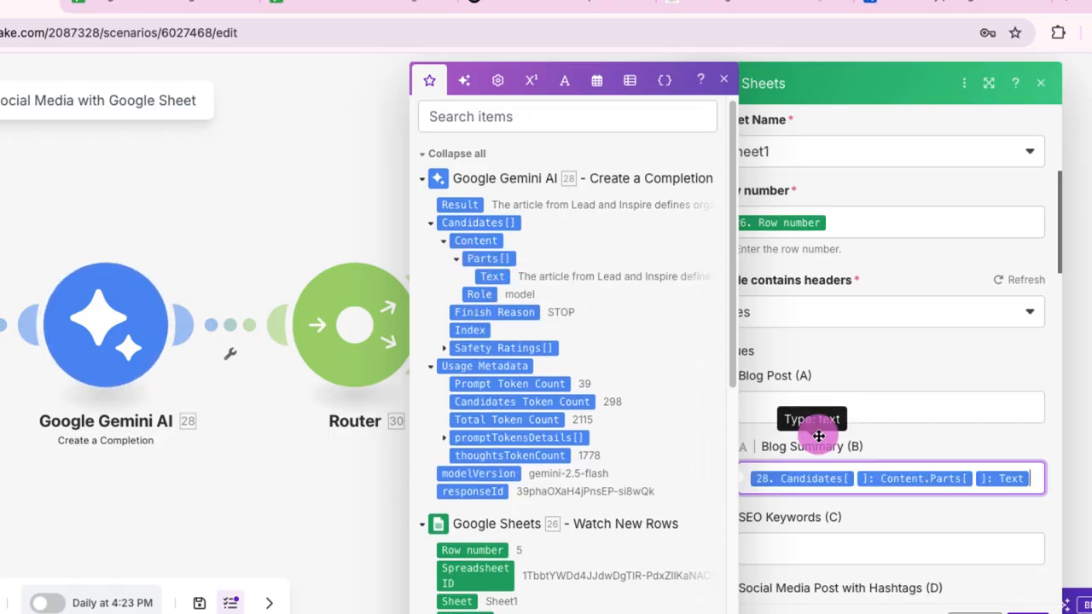
{"action": "left_click", "coordinate": [918, 517]}
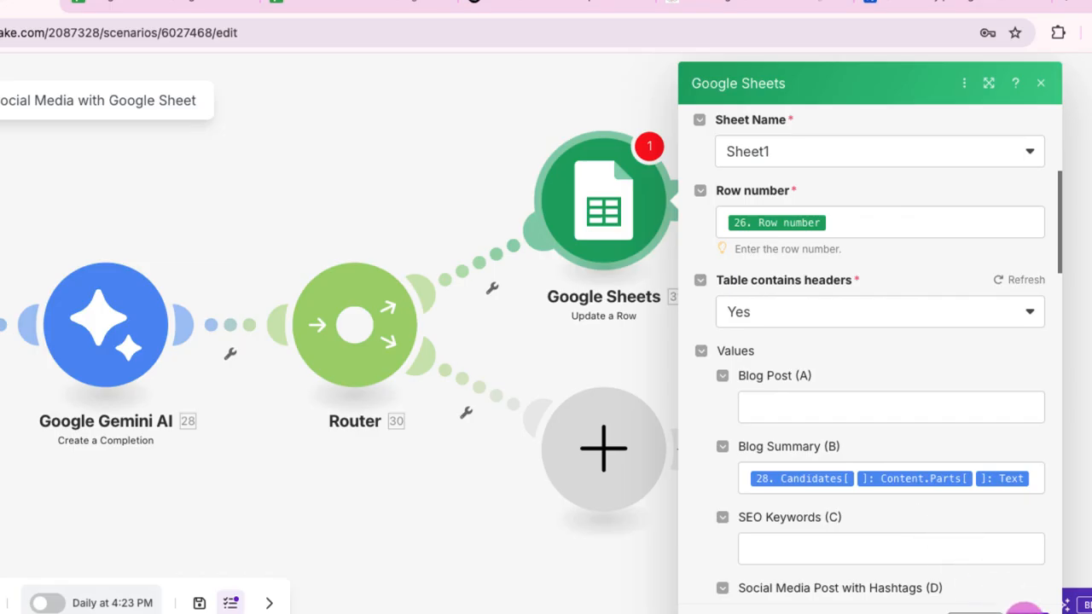
{"action": "left_click", "coordinate": [1024, 609]}
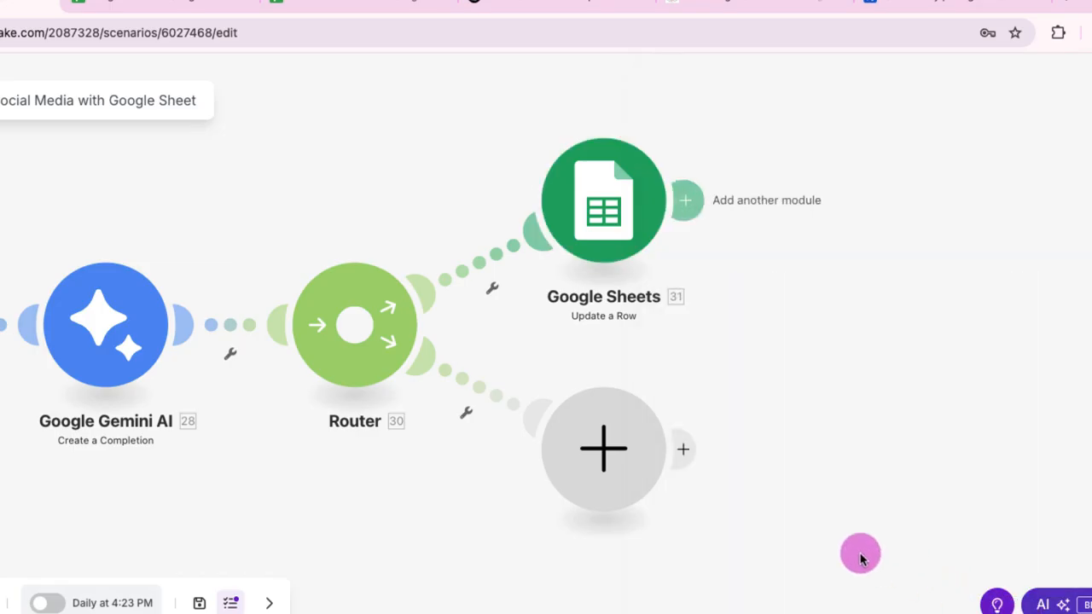
Step: Add a Google Sheets Update a Row module on the Router's lower branch
{"action": "left_click", "coordinate": [612, 454]}
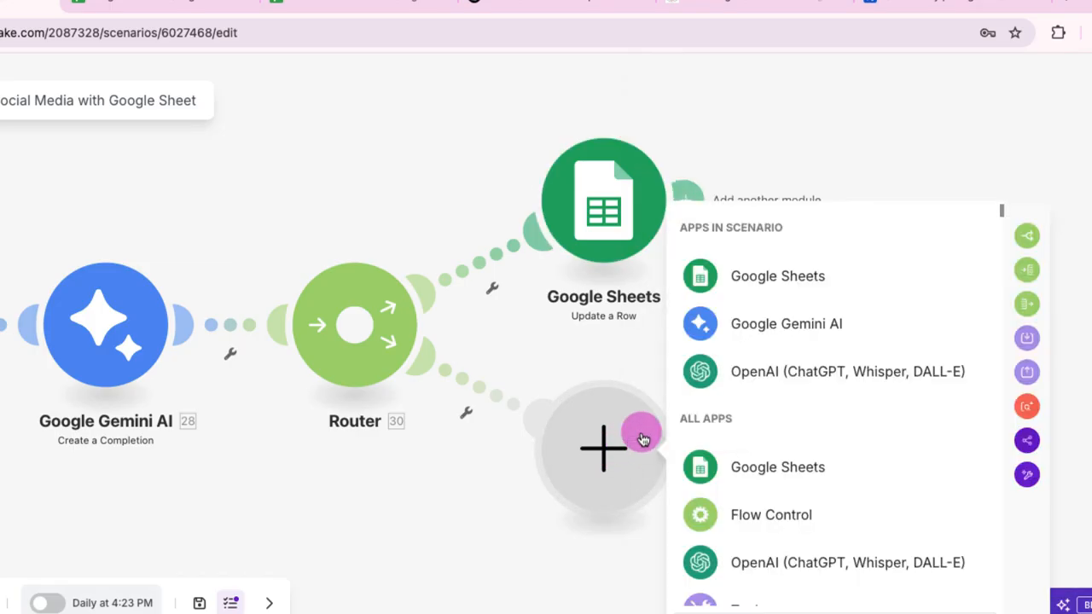
{"action": "left_click", "coordinate": [884, 280]}
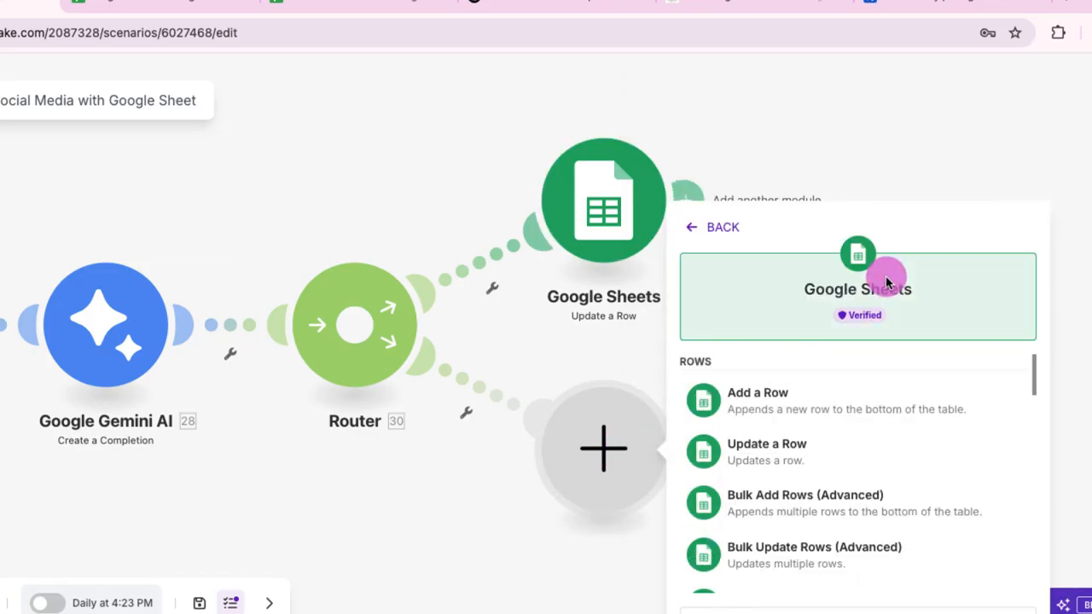
{"action": "left_click", "coordinate": [849, 441]}
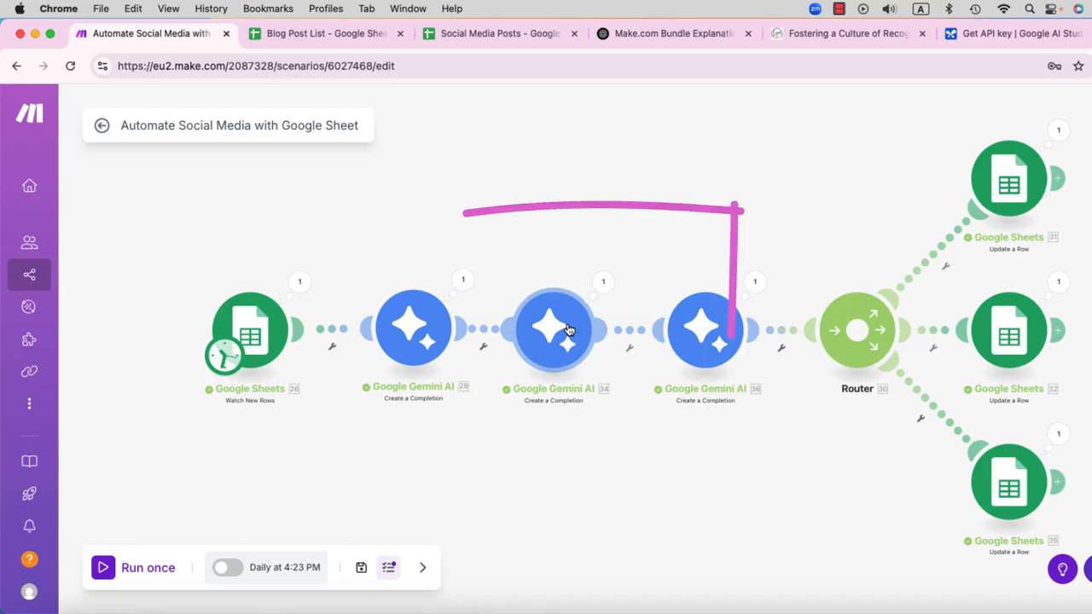
Step: Review the SEO keyword prompt in the second Google Gemini AI module and save the module
{"action": "left_click", "coordinate": [568, 330]}
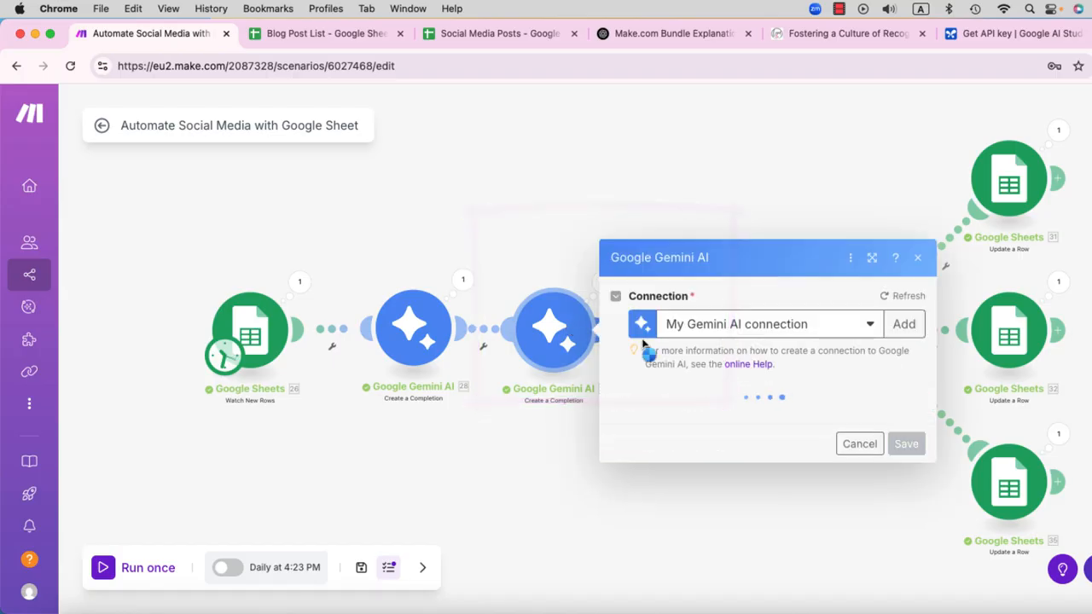
{"action": "scroll", "coordinate": [789, 386], "scroll_direction": "down", "scroll_amount": 5}
{"action": "scroll", "coordinate": [789, 386], "scroll_direction": "down", "scroll_amount": 2}
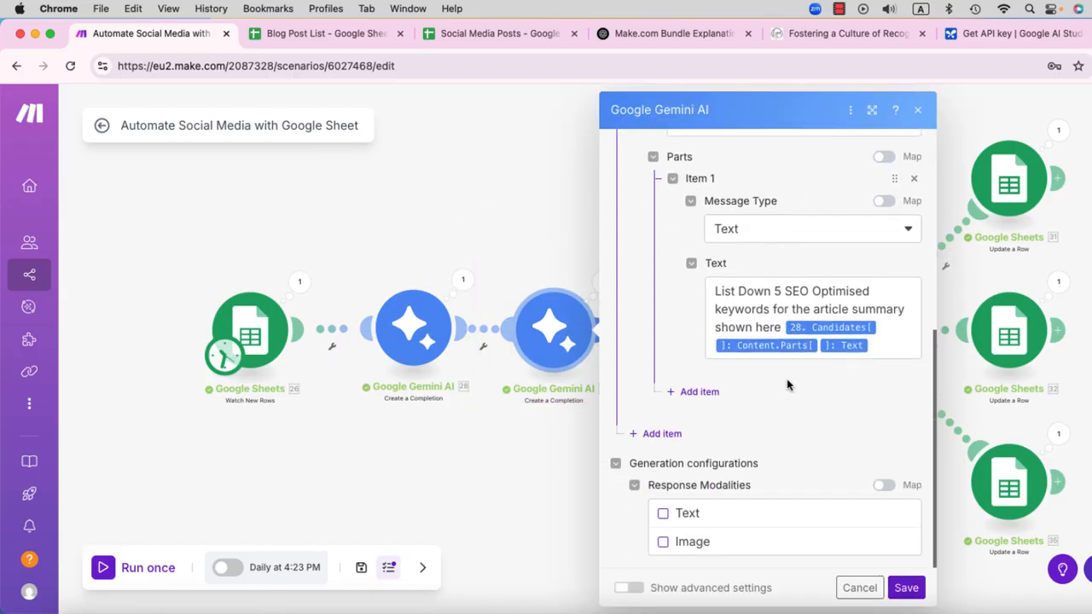
{"action": "left_click", "coordinate": [906, 588]}
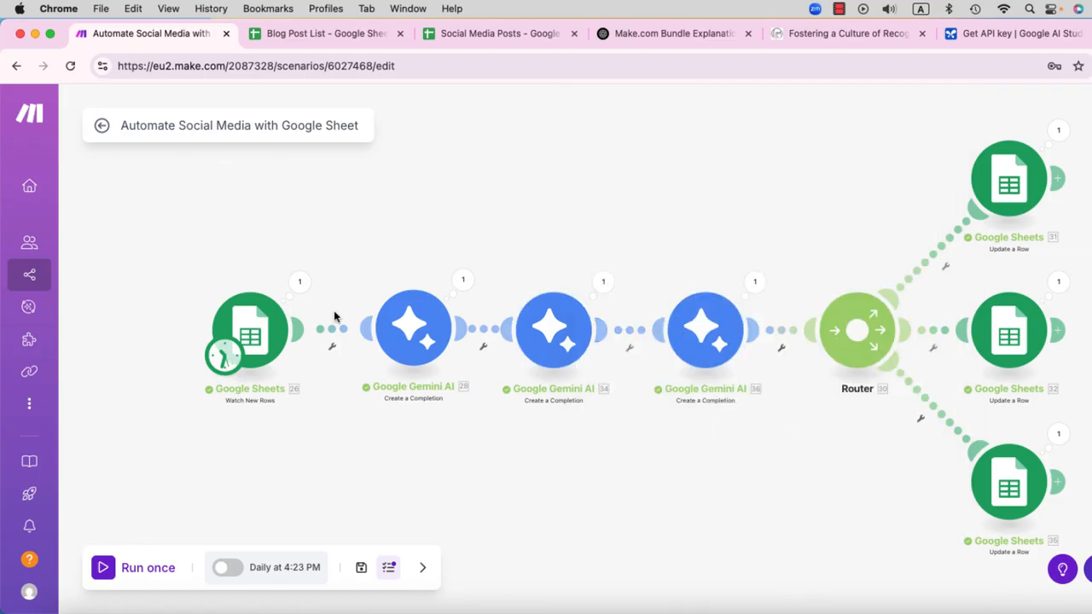
Step: Paste the Facebook post prompt beginning "Act as a professional social media manager." into the third Google Gemini AI module's message text
{"action": "left_click", "coordinate": [705, 329]}
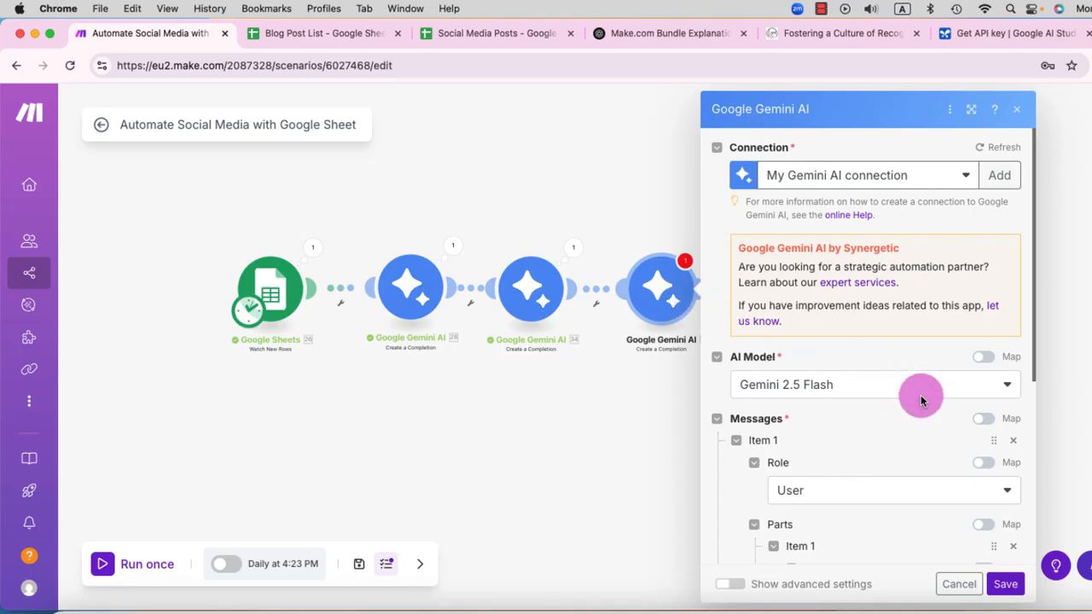
{"action": "scroll", "coordinate": [921, 395], "scroll_direction": "down", "scroll_amount": 5}
{"action": "left_click", "coordinate": [882, 343]}
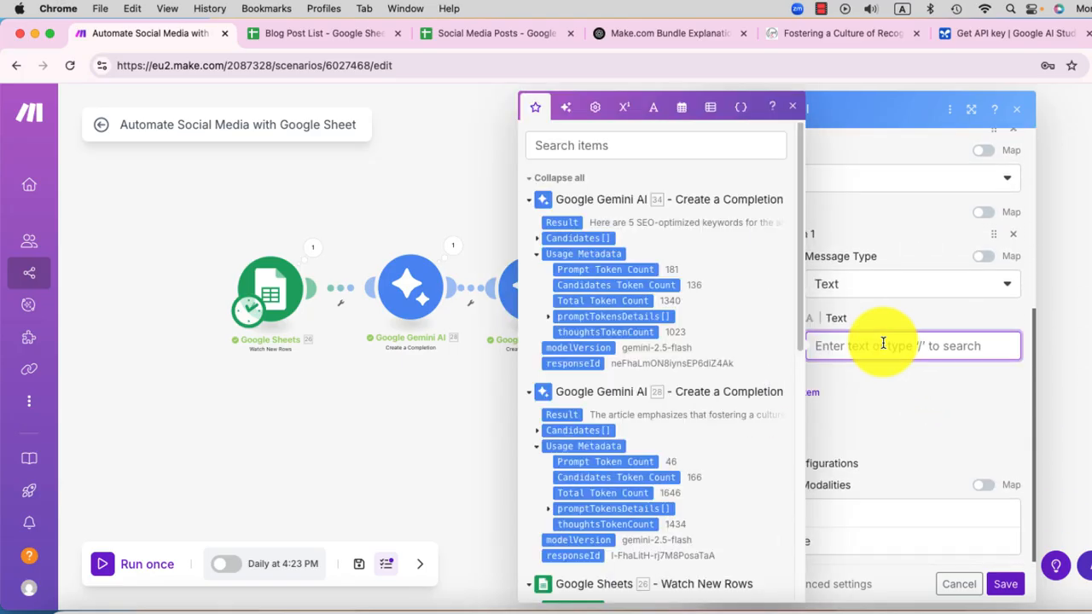
{"action": "key", "text": "super+v"}
{"action": "scroll", "coordinate": [883, 343], "scroll_direction": "up", "scroll_amount": 5}
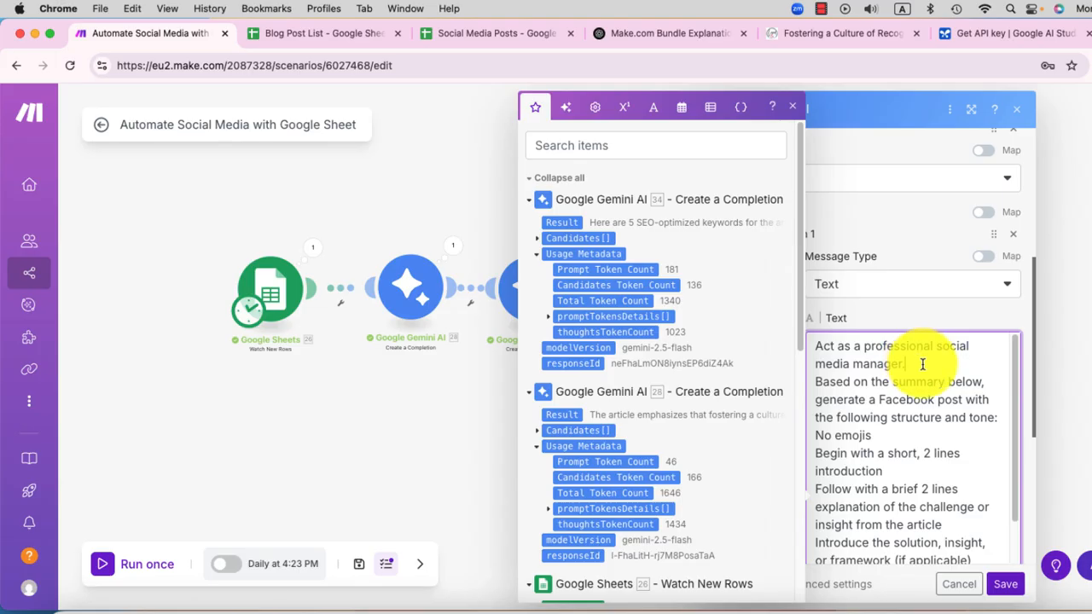
Step: Replace "Facebook" with "Social Media" in the prompt's instruction to generate a post
{"action": "scroll", "coordinate": [932, 377], "scroll_direction": "down", "scroll_amount": 1}
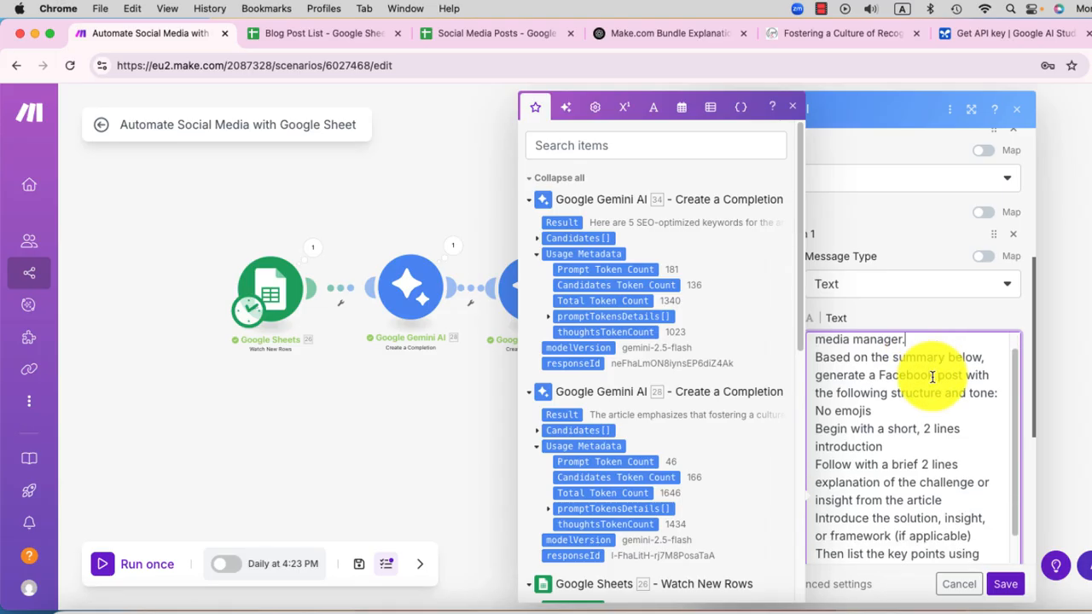
{"action": "scroll", "coordinate": [932, 377], "scroll_direction": "down", "scroll_amount": 1}
{"action": "left_click_drag", "start_coordinate": [933, 376], "coordinate": [877, 377]}
{"action": "type", "text": "Soc"}
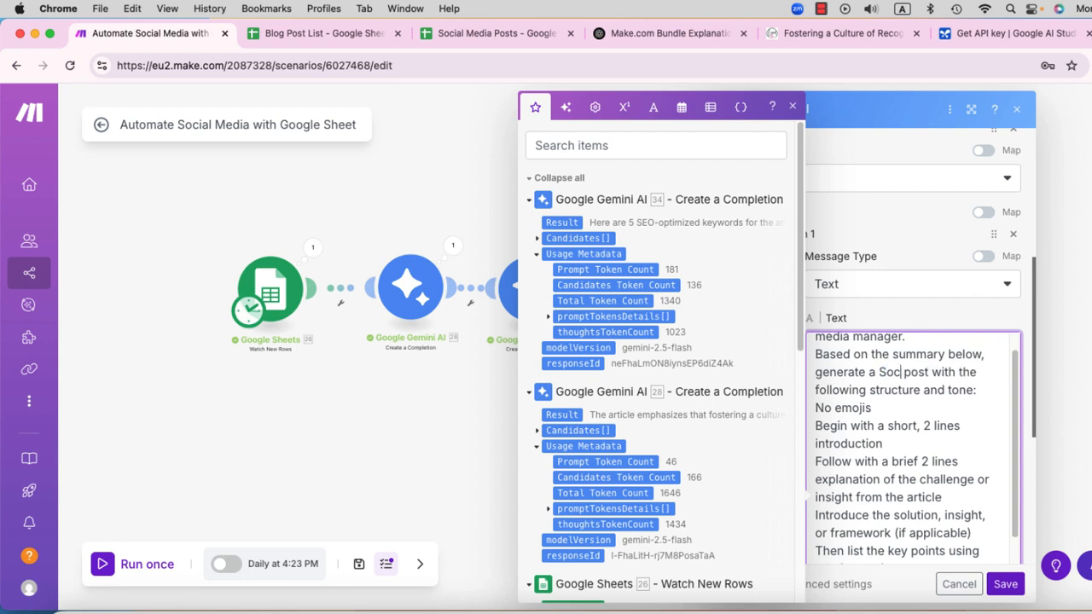
{"action": "type", "text": "ial Media"}
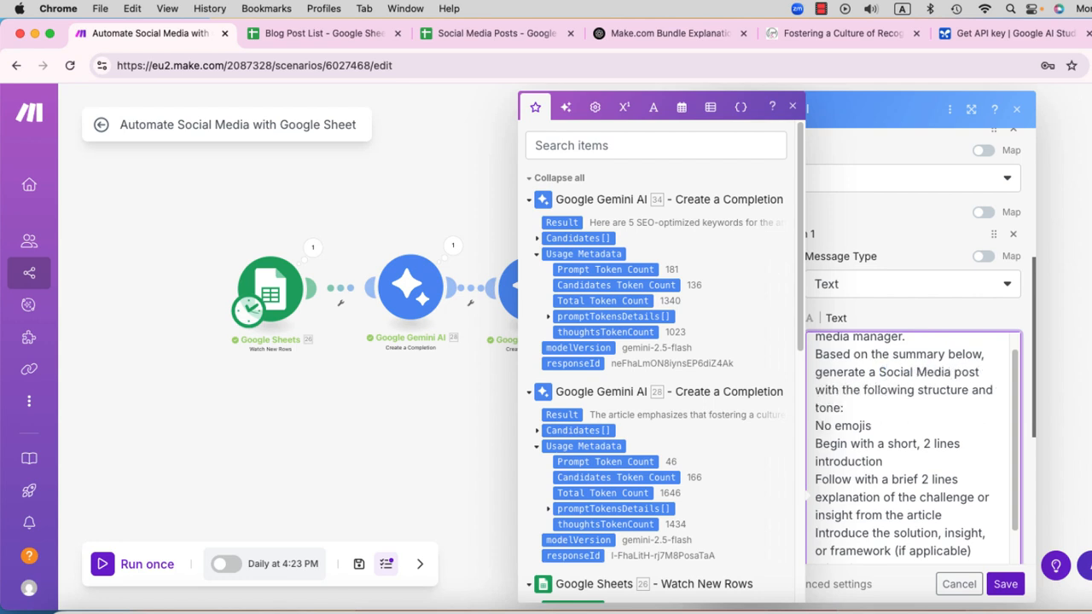
Step: Change "No emojis" to "Few emojis" in the prompt and set the short introduction to "1 line"
{"action": "scroll", "coordinate": [966, 429], "scroll_direction": "down", "scroll_amount": 2}
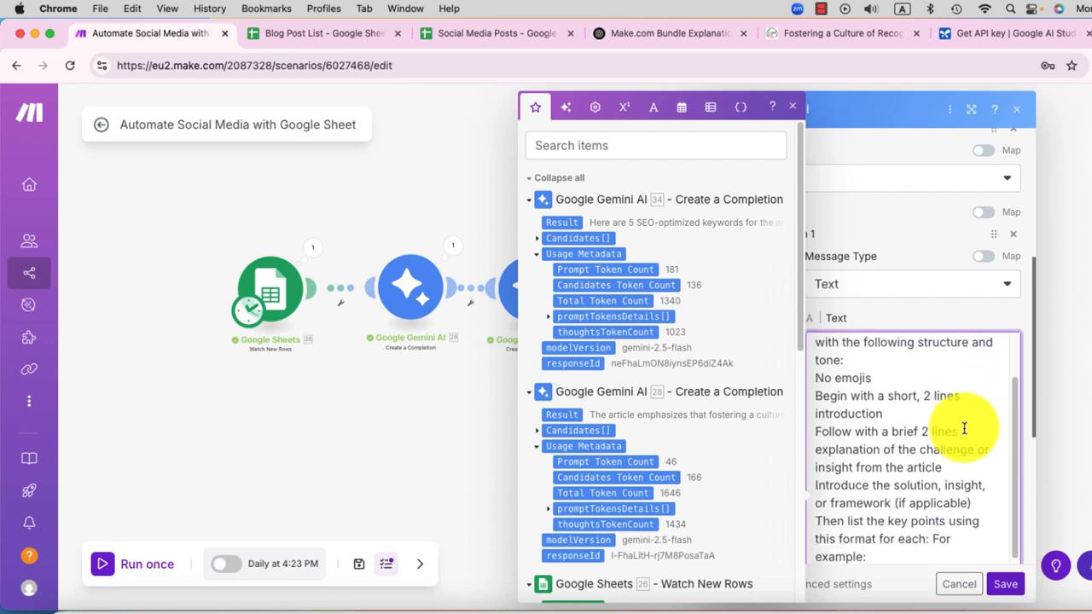
{"action": "left_click_drag", "start_coordinate": [873, 380], "coordinate": [815, 382]}
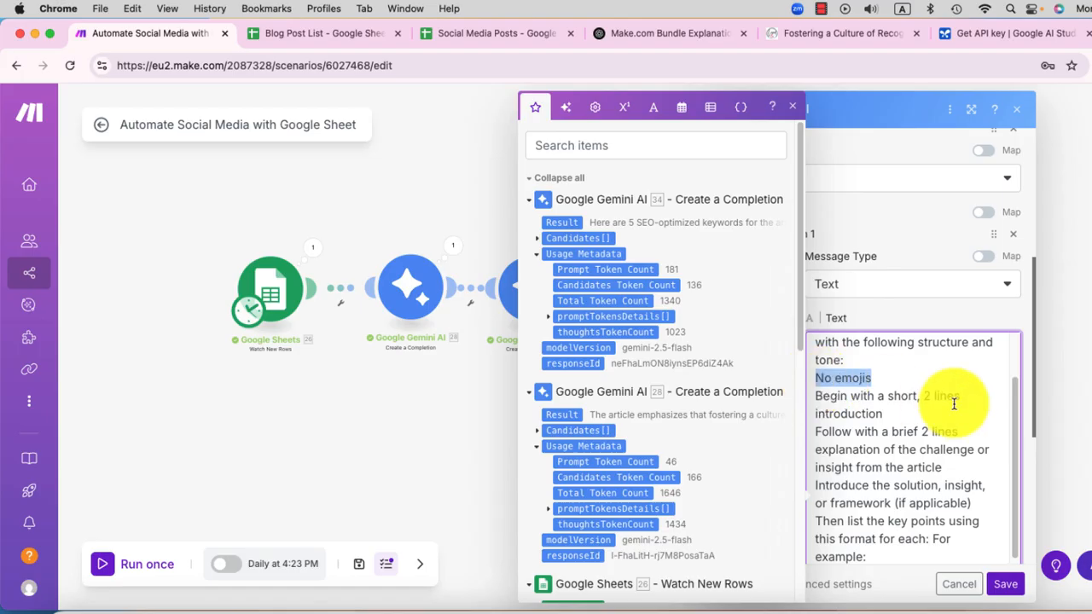
{"action": "type", "text": "Few"}
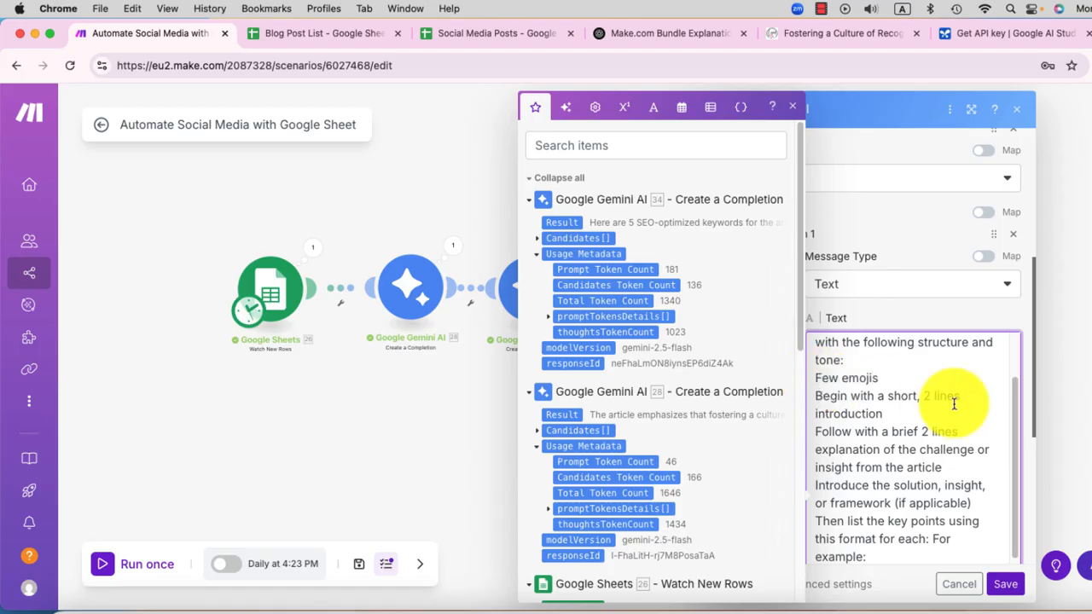
{"action": "scroll", "coordinate": [954, 404], "scroll_direction": "down", "scroll_amount": 1}
{"action": "type", "text": "1"}
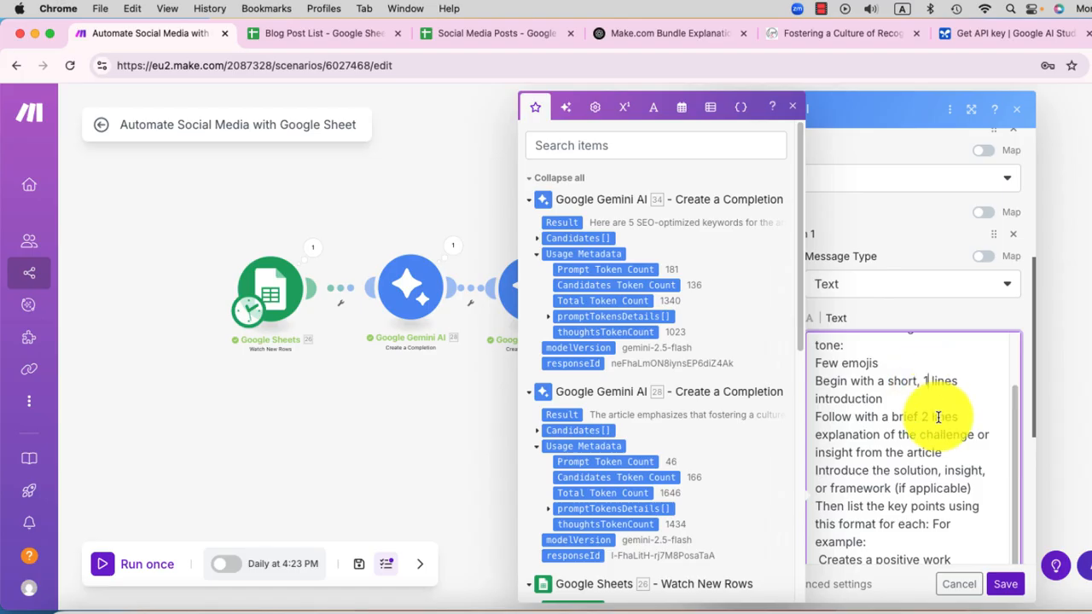
{"action": "scroll", "coordinate": [938, 417], "scroll_direction": "down", "scroll_amount": 1}
{"action": "left_click", "coordinate": [980, 358]}
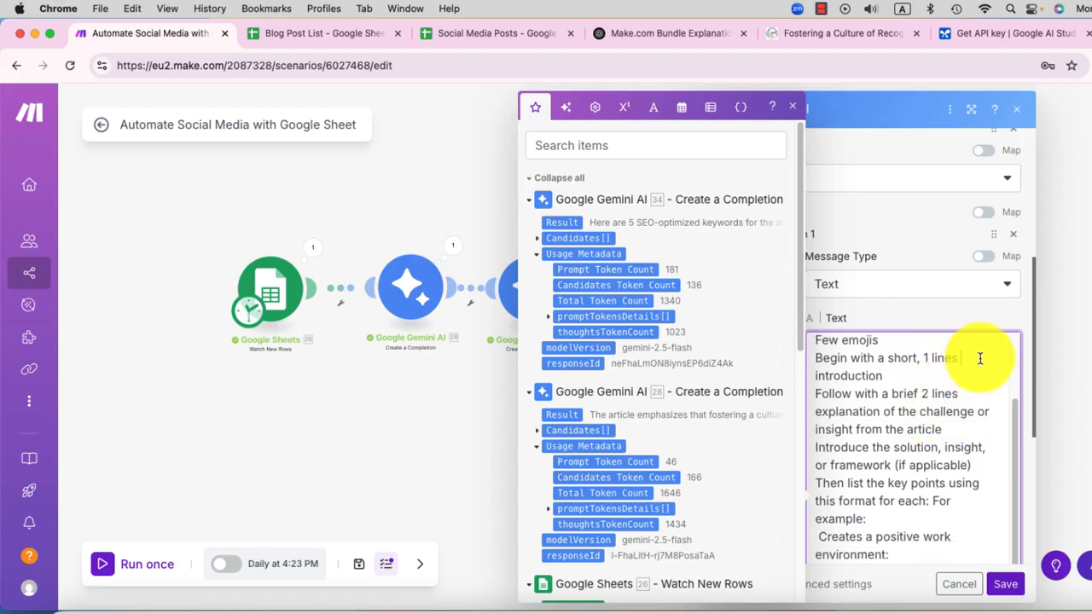
{"action": "key", "text": "BackSpace"}
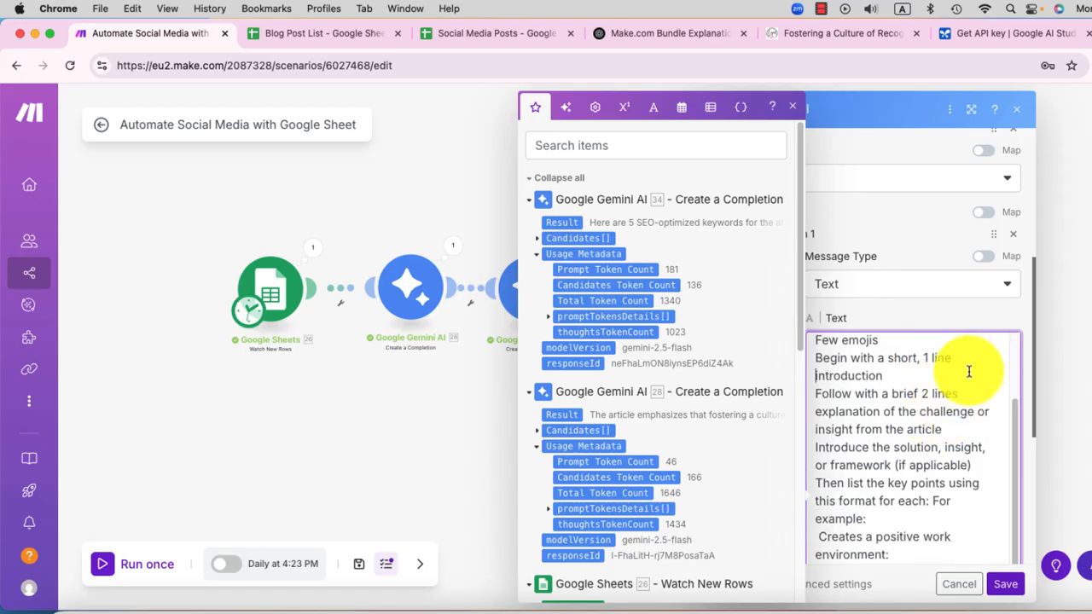
Step: Map the first Gemini module's Candidates Content Parts Text after "Find the Summary here:" in the social media prompt and save the module
{"action": "scroll", "coordinate": [958, 384], "scroll_direction": "down", "scroll_amount": 1}
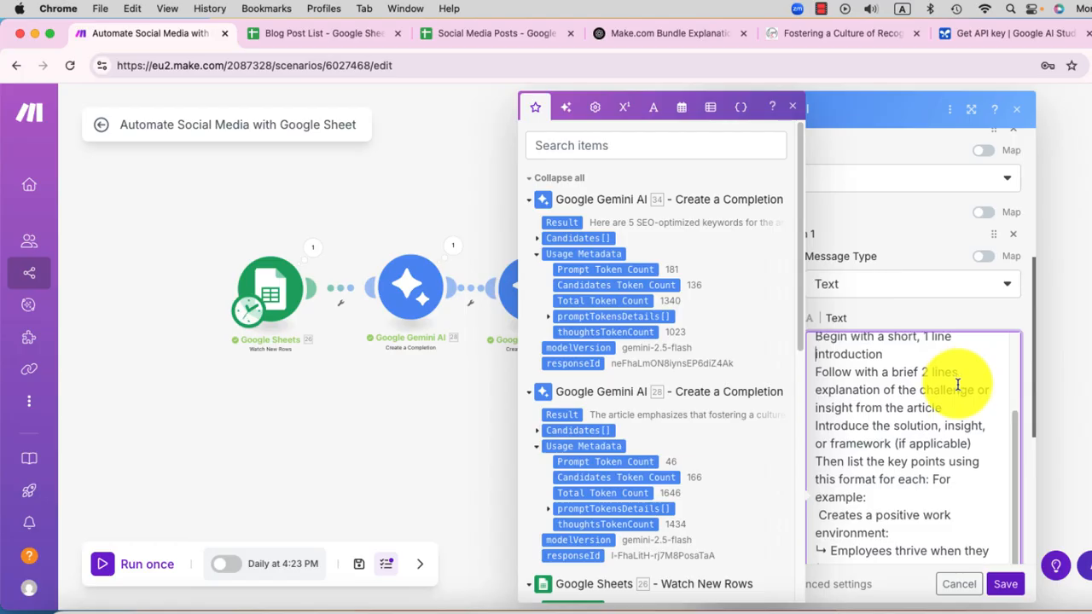
{"action": "scroll", "coordinate": [957, 383], "scroll_direction": "down", "scroll_amount": 5}
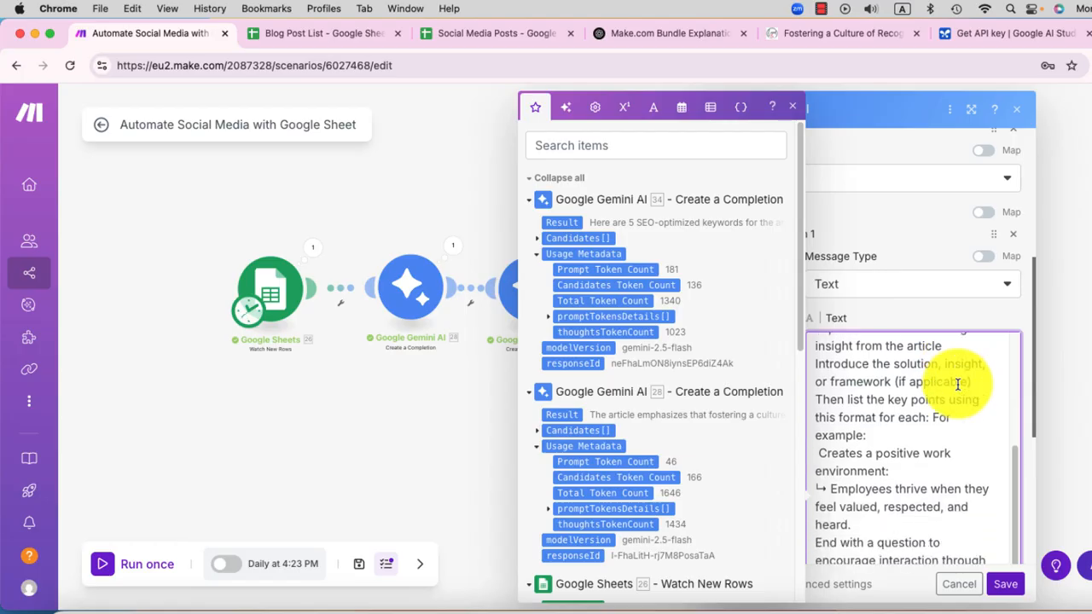
{"action": "scroll", "coordinate": [958, 384], "scroll_direction": "down", "scroll_amount": 1}
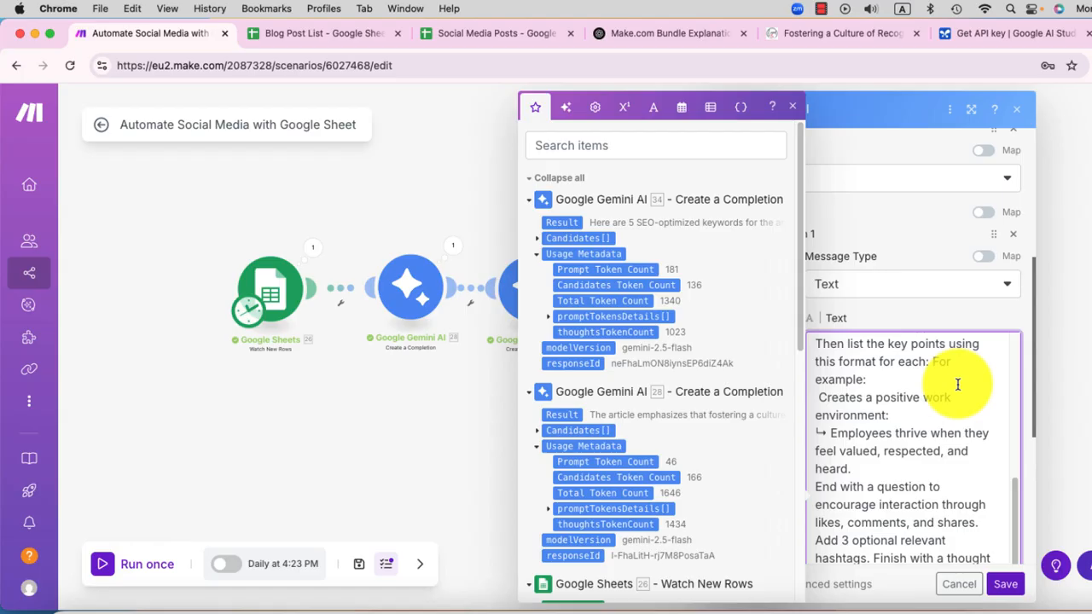
{"action": "scroll", "coordinate": [957, 384], "scroll_direction": "down", "scroll_amount": 4}
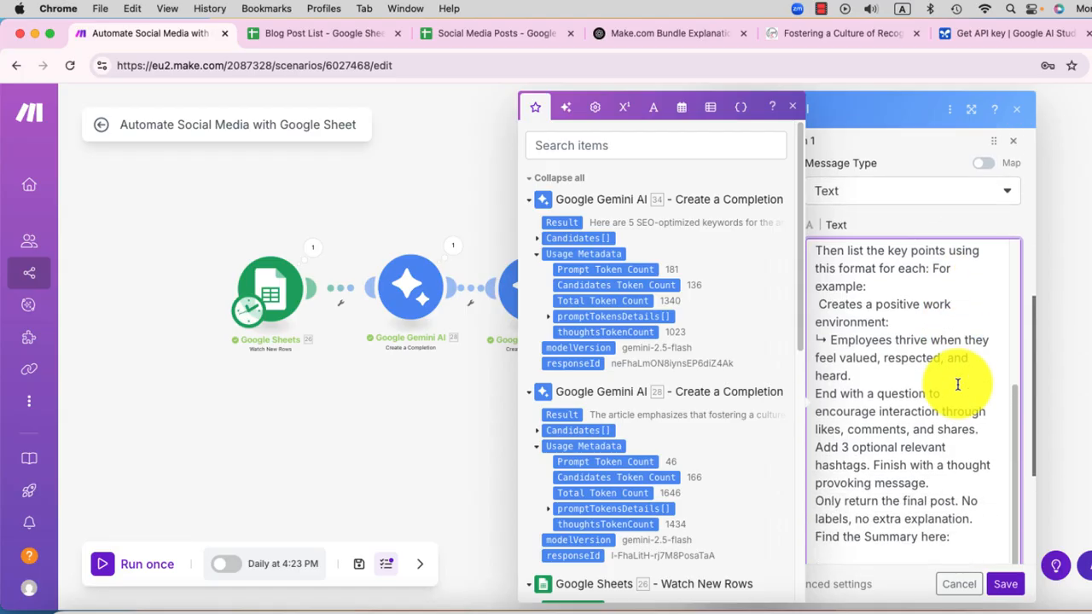
{"action": "scroll", "coordinate": [957, 384], "scroll_direction": "down", "scroll_amount": 3}
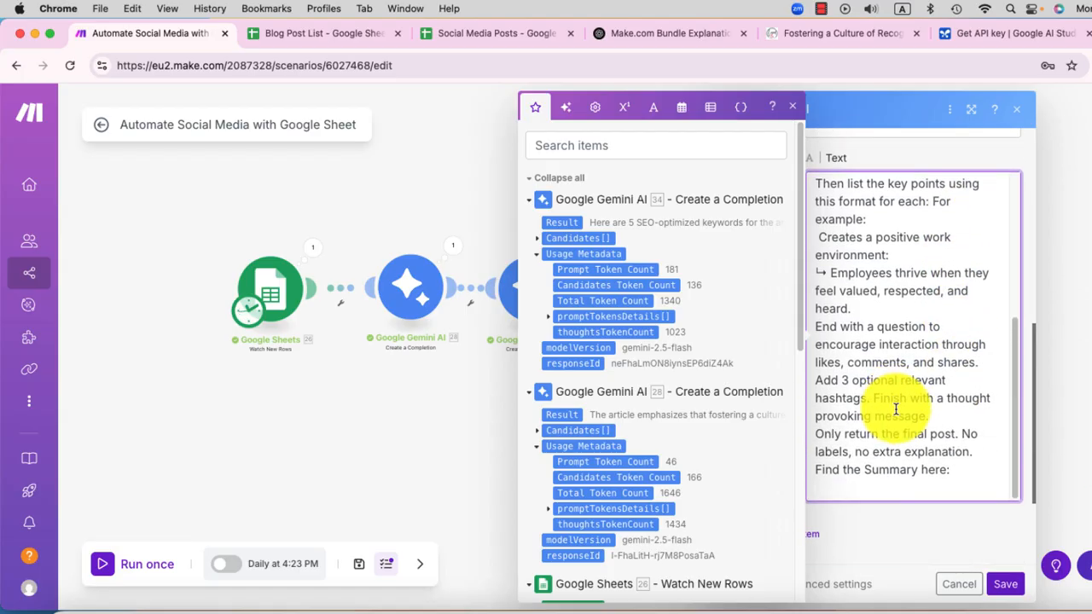
{"action": "left_click", "coordinate": [960, 469]}
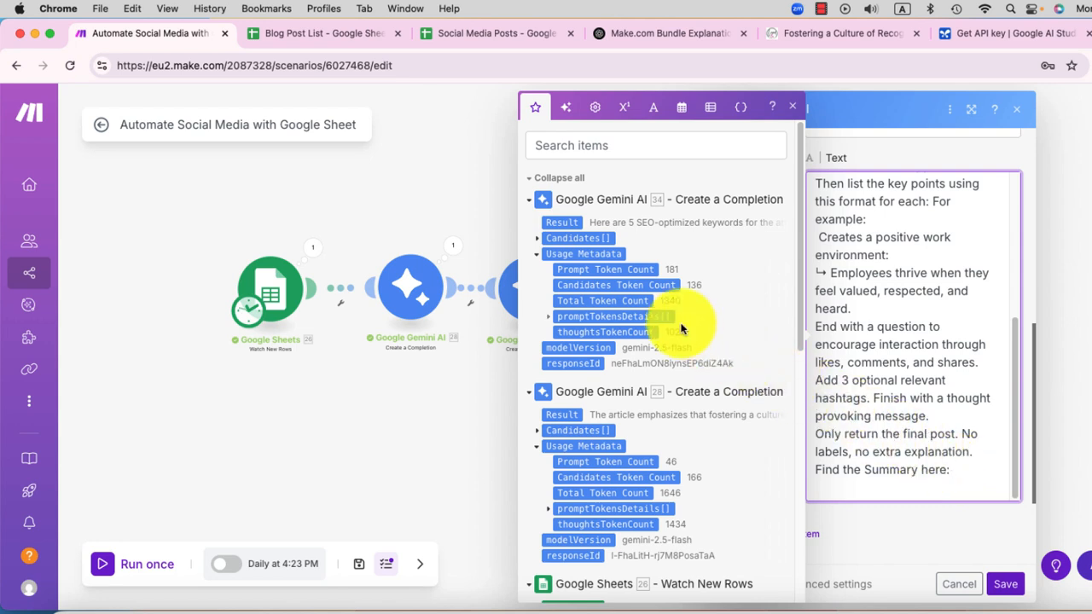
{"action": "scroll", "coordinate": [681, 329], "scroll_direction": "down", "scroll_amount": 5}
{"action": "scroll", "coordinate": [681, 329], "scroll_direction": "up", "scroll_amount": 2}
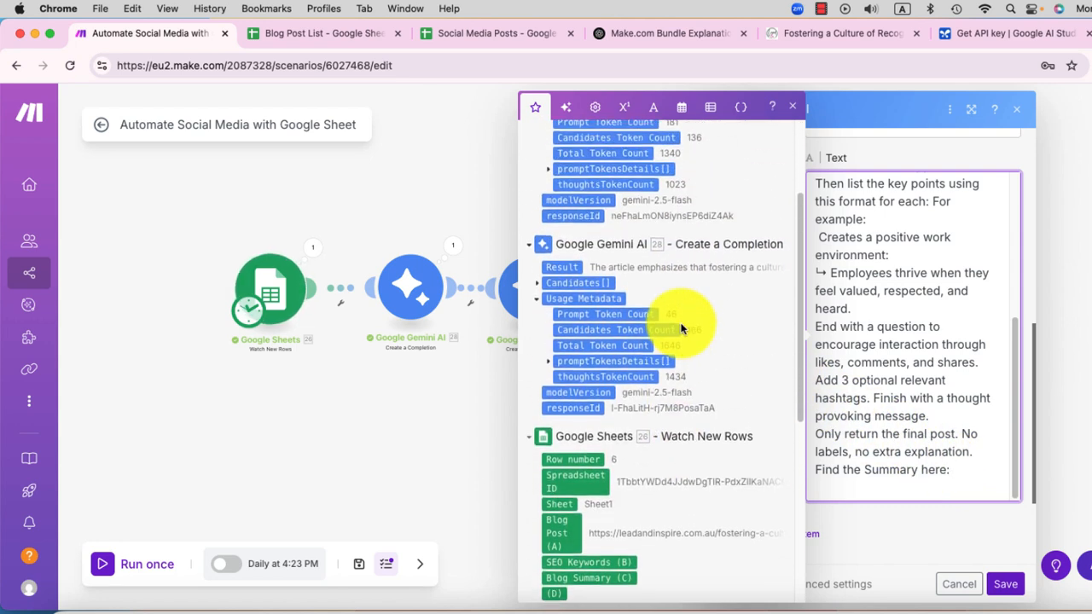
{"action": "left_click", "coordinate": [538, 291]}
{"action": "left_click", "coordinate": [549, 302]}
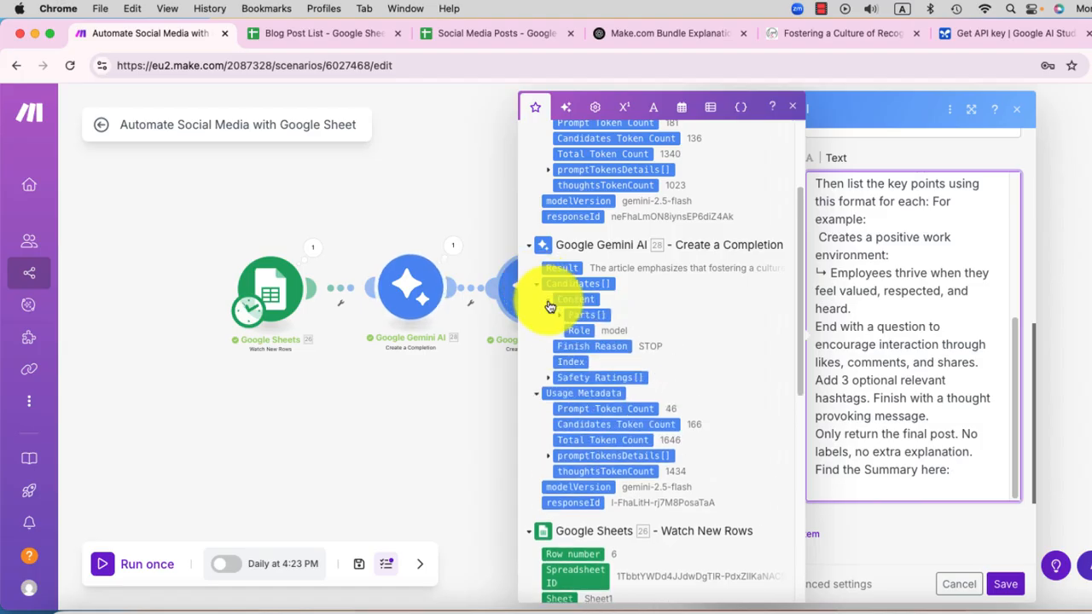
{"action": "left_click", "coordinate": [556, 316]}
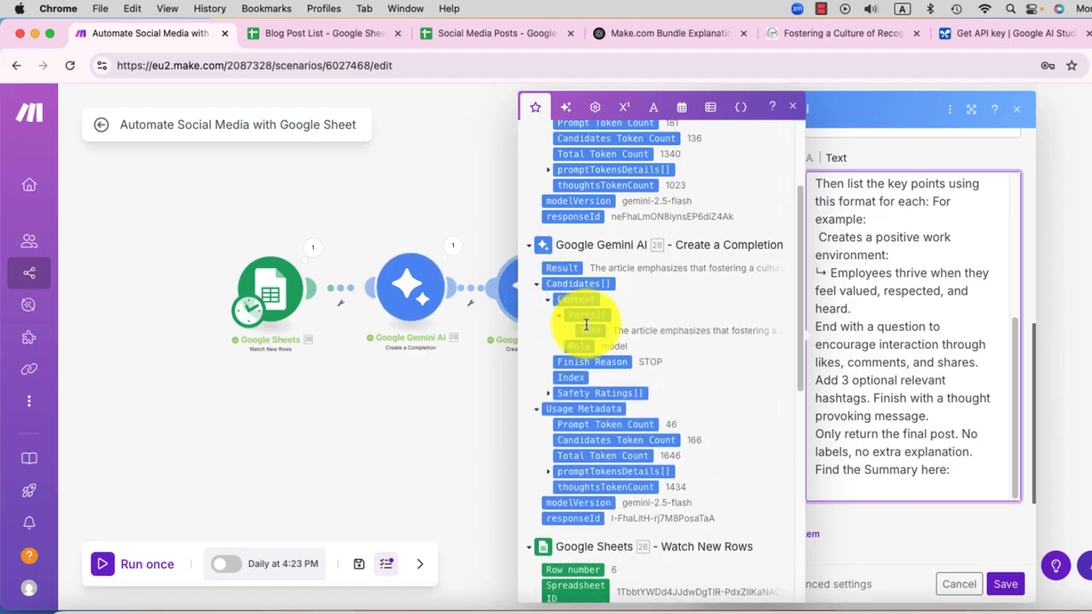
{"action": "left_click", "coordinate": [592, 330]}
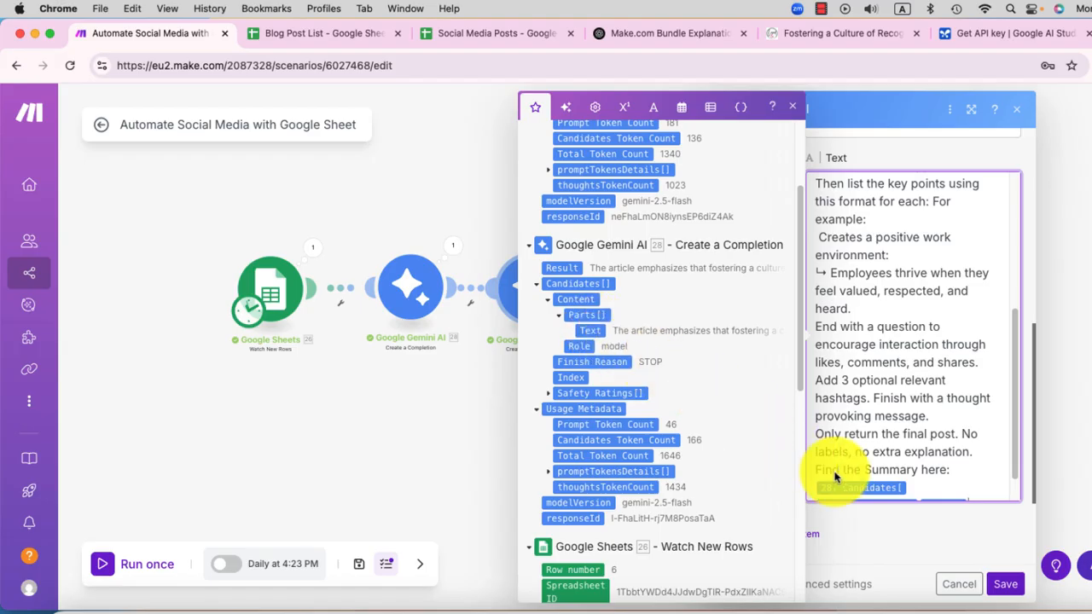
{"action": "left_click", "coordinate": [1005, 584]}
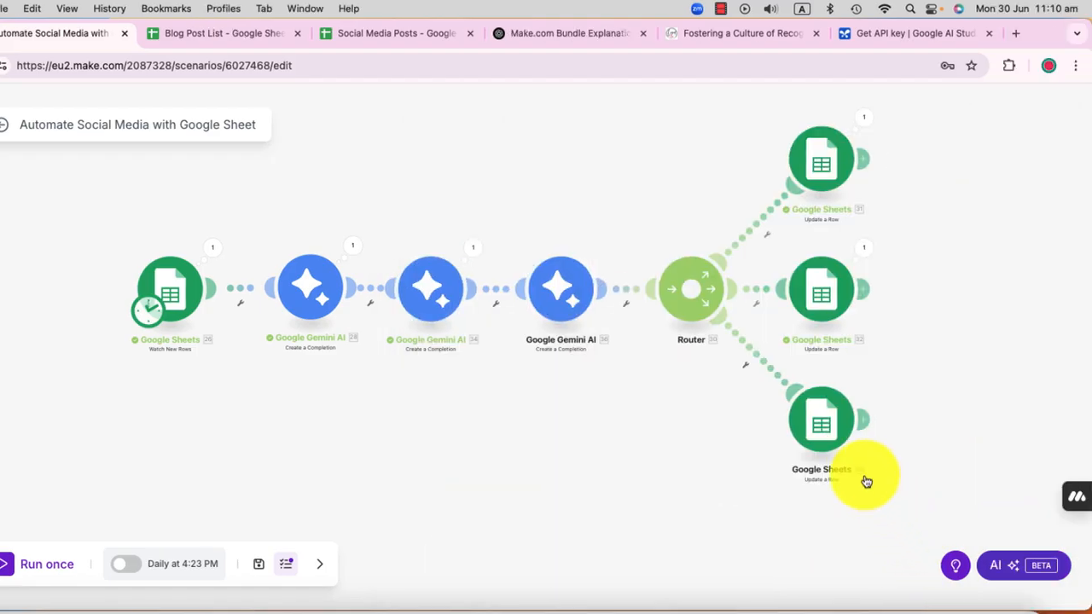
Step: Map the third Gemini module's Candidates Content Parts Text to Social Media Post with Hashtags (D) in the third Update a Row module and save it
{"action": "left_click", "coordinate": [821, 424]}
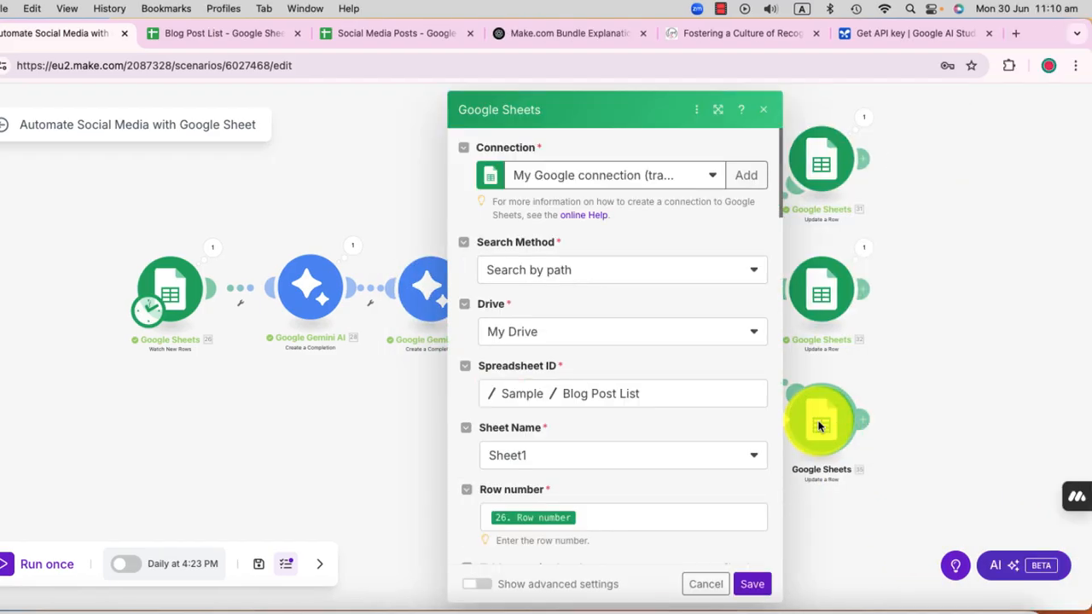
{"action": "scroll", "coordinate": [661, 425], "scroll_direction": "down", "scroll_amount": 5}
{"action": "scroll", "coordinate": [661, 427], "scroll_direction": "down", "scroll_amount": 3}
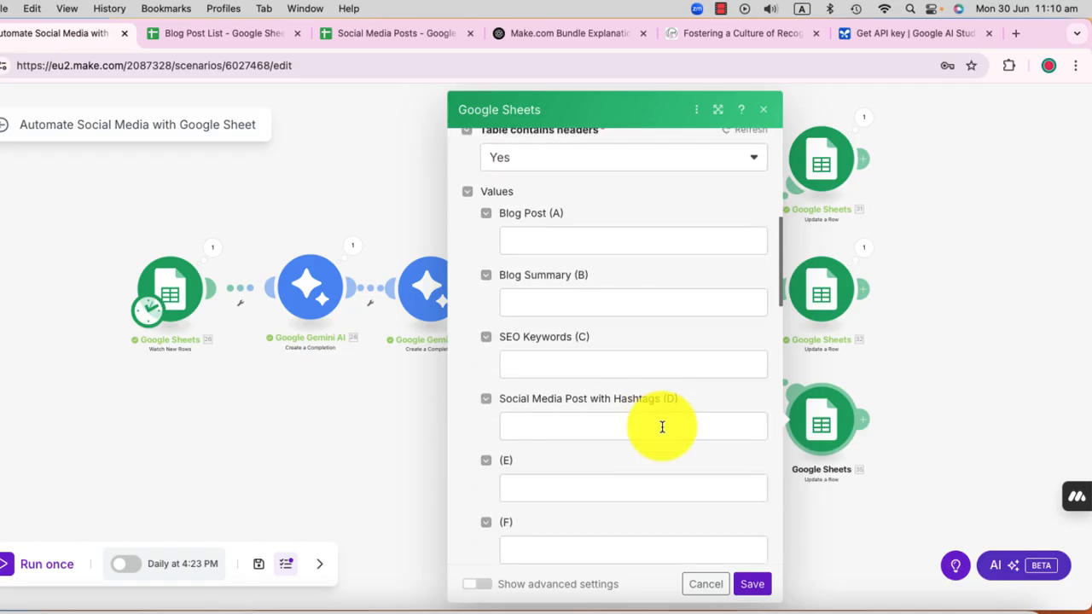
{"action": "left_click", "coordinate": [573, 406]}
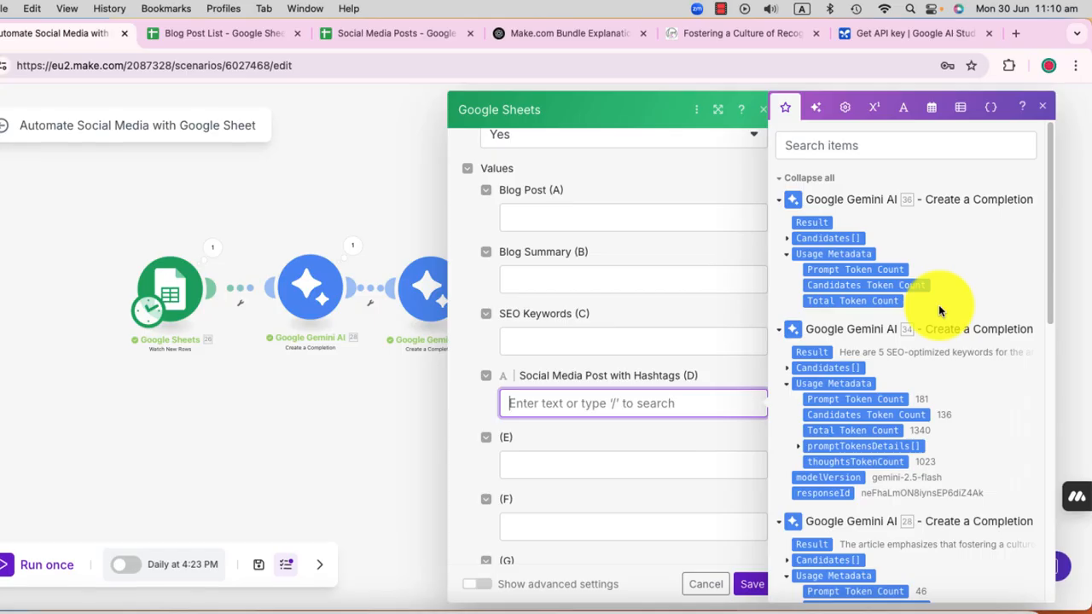
{"action": "scroll", "coordinate": [938, 304], "scroll_direction": "down", "scroll_amount": 5}
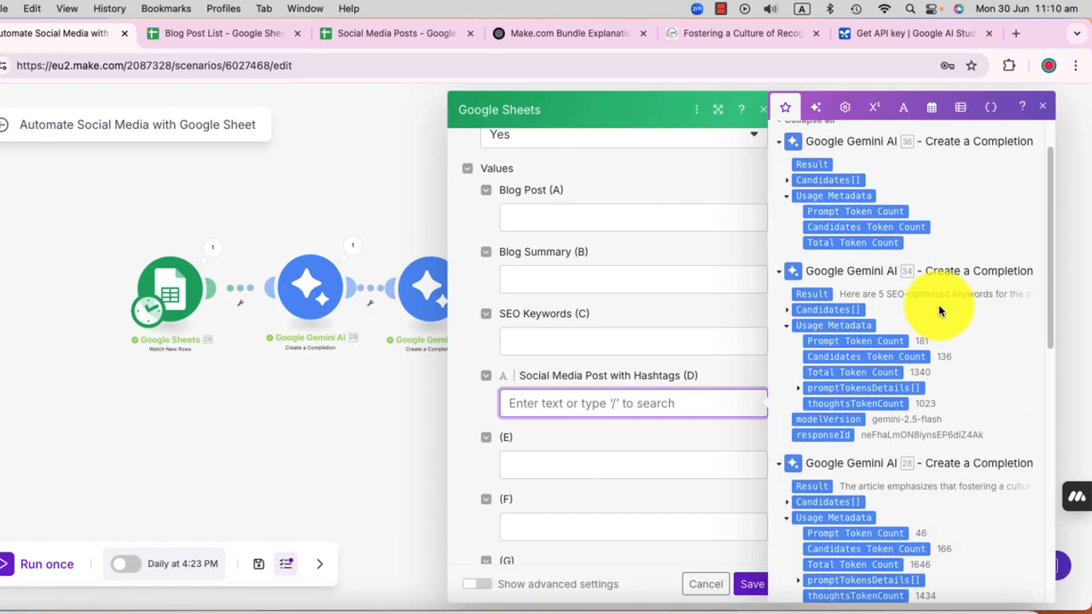
{"action": "scroll", "coordinate": [938, 305], "scroll_direction": "up", "scroll_amount": 6}
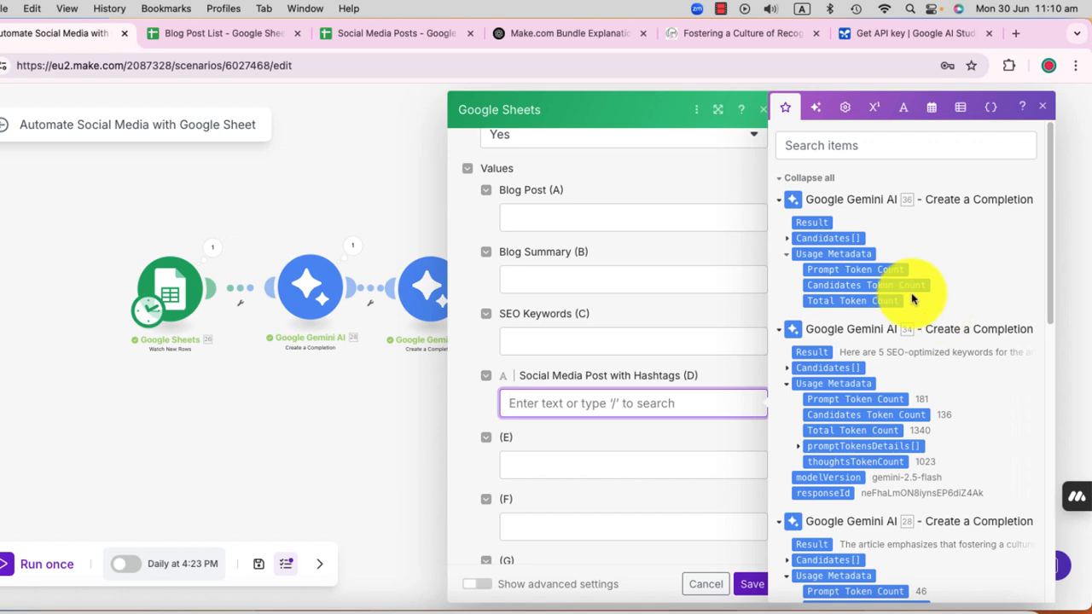
{"action": "left_click", "coordinate": [788, 238]}
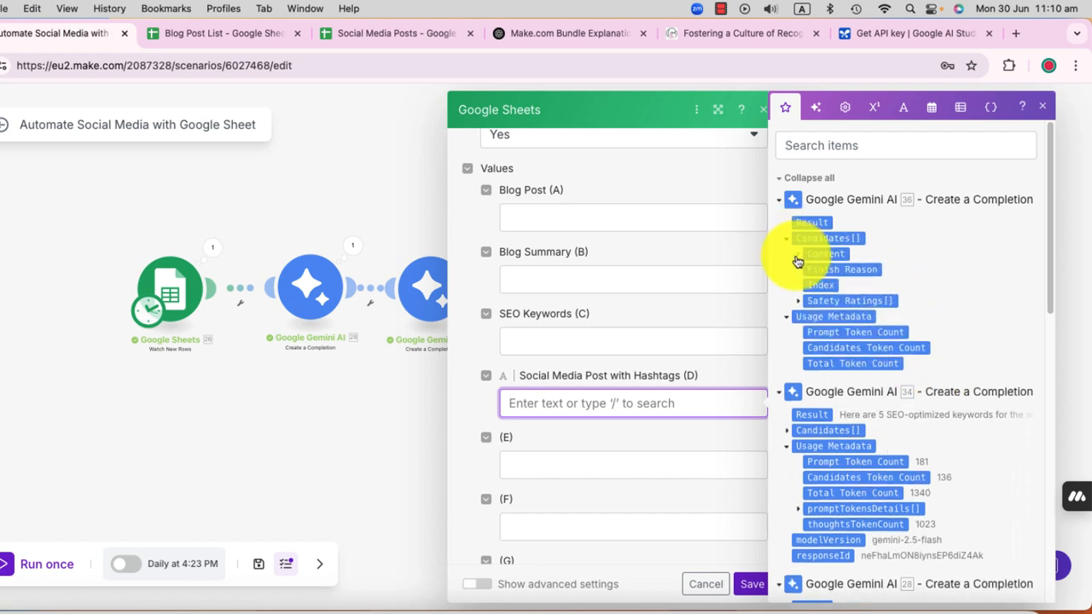
{"action": "left_click", "coordinate": [796, 254]}
{"action": "left_click", "coordinate": [808, 270]}
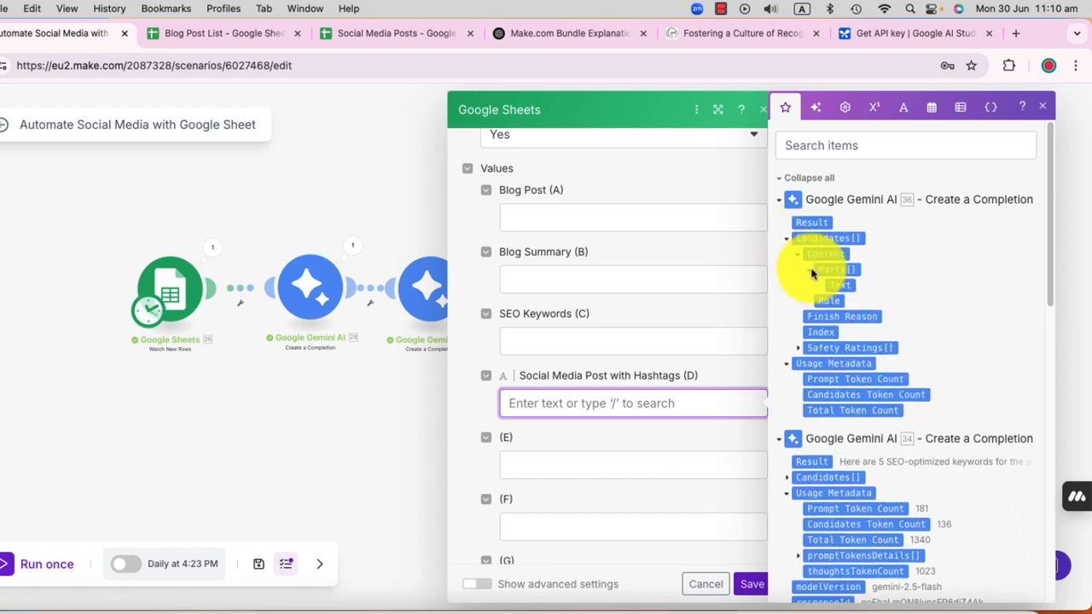
{"action": "left_click", "coordinate": [841, 284]}
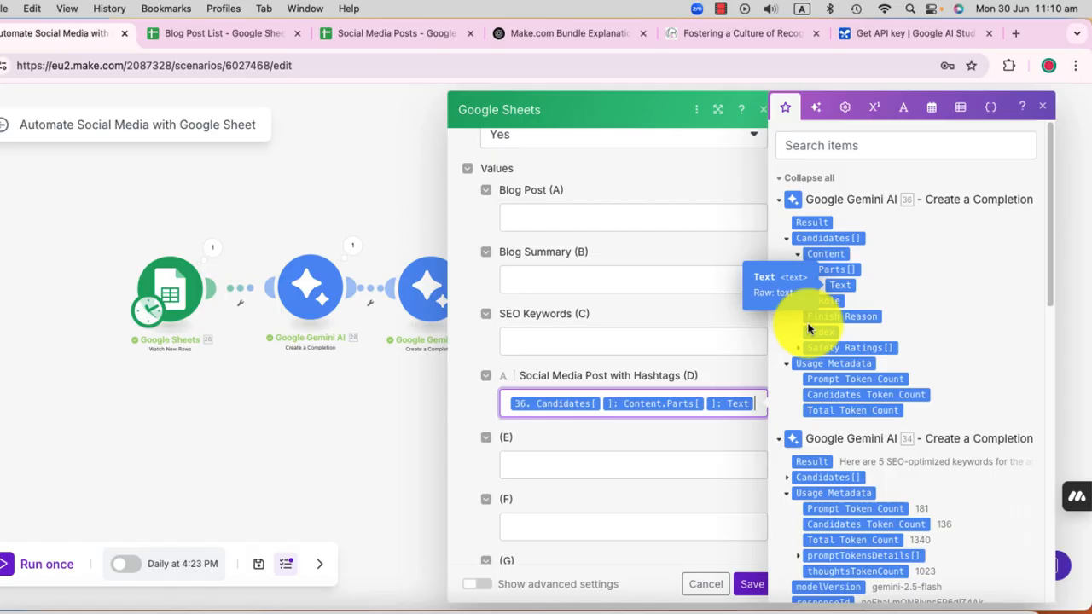
{"action": "left_click", "coordinate": [677, 500]}
{"action": "left_click", "coordinate": [755, 582]}
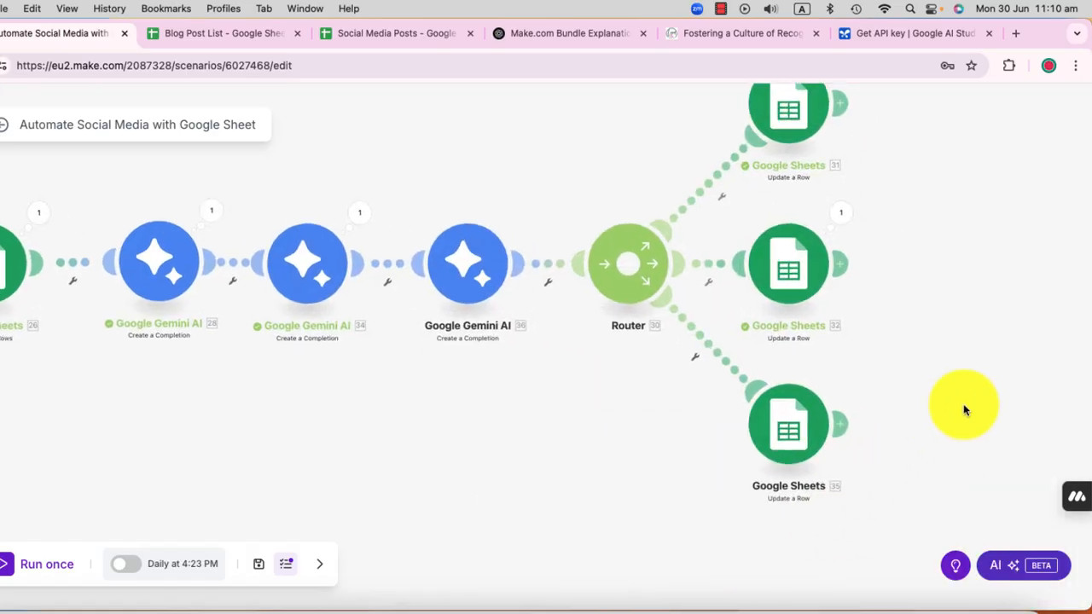
Step: Run the scenario once and check the output bundle of the Google Sheets Watch New Rows module
{"action": "left_click", "coordinate": [47, 564]}
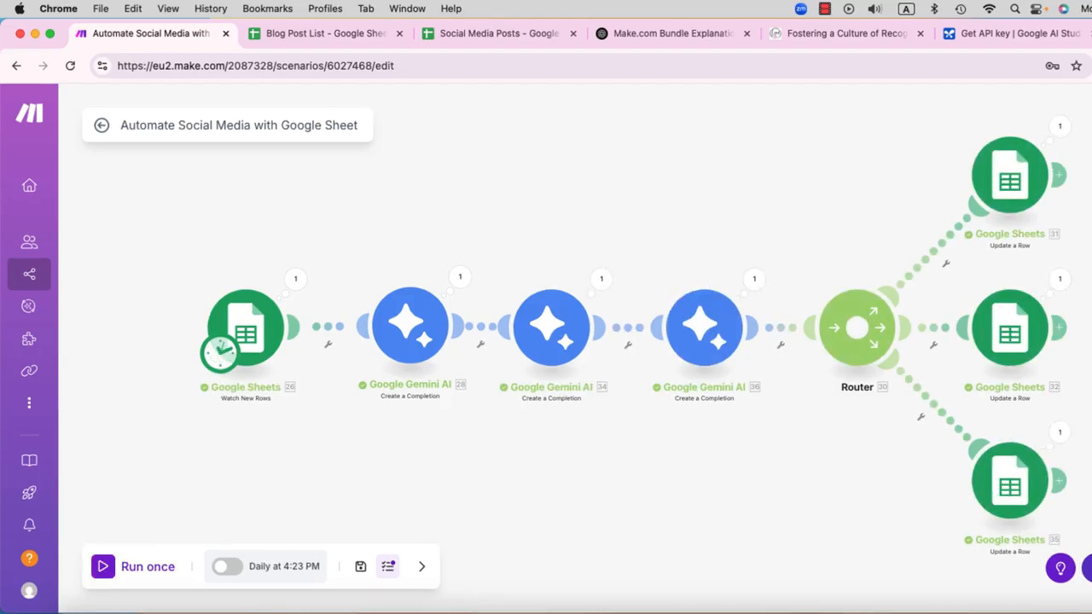
{"action": "left_click", "coordinate": [298, 280]}
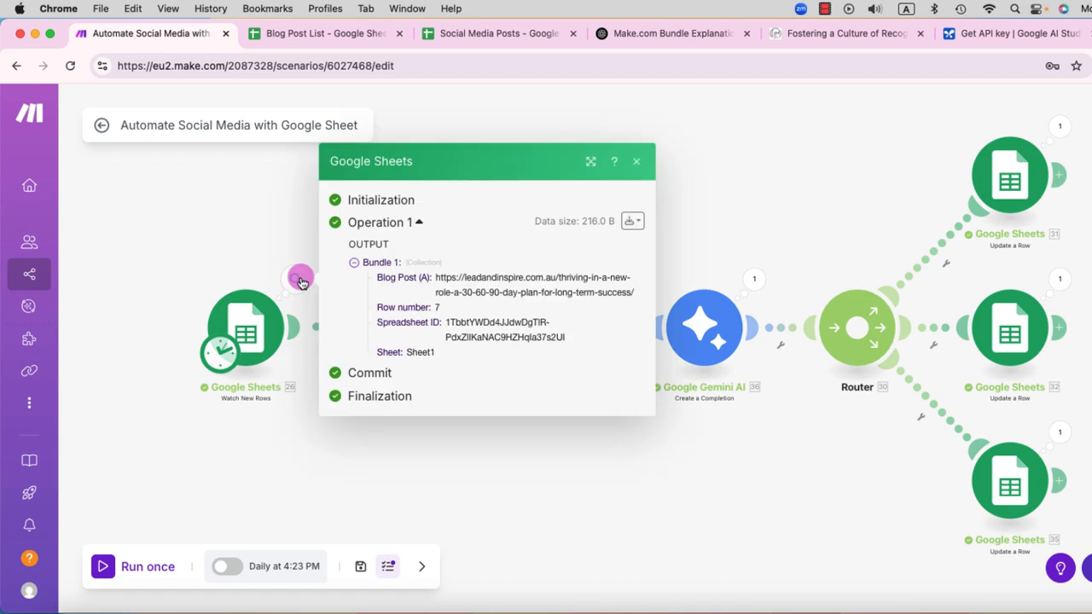
{"action": "left_click", "coordinate": [520, 434]}
Step: Review the blog summary in the first Google Gemini AI module's run result
{"action": "left_click", "coordinate": [459, 279]}
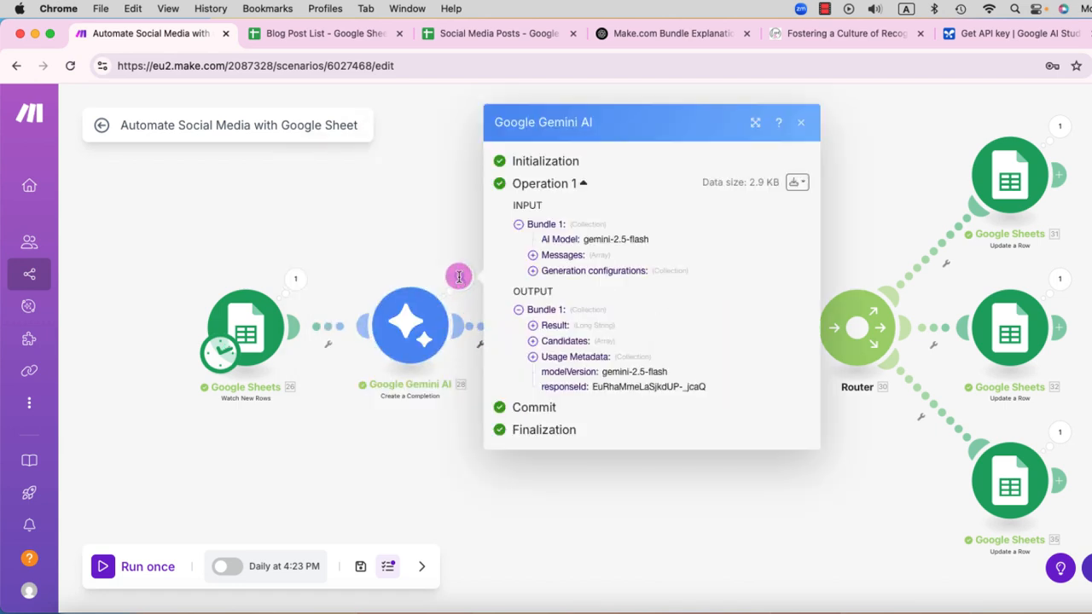
{"action": "left_click", "coordinate": [533, 327]}
{"action": "scroll", "coordinate": [663, 373], "scroll_direction": "down", "scroll_amount": 5}
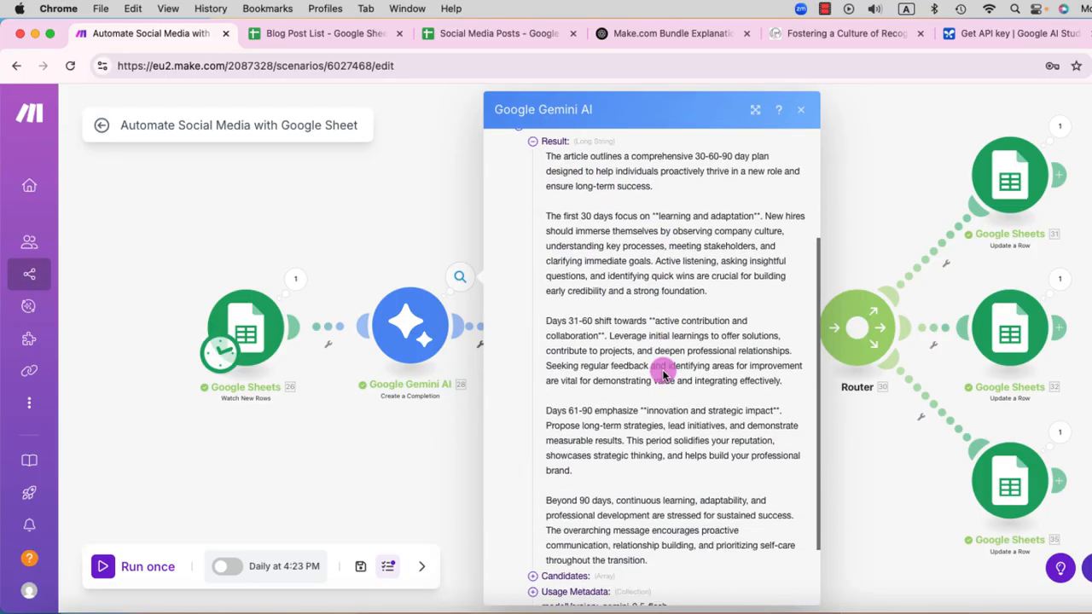
{"action": "scroll", "coordinate": [663, 371], "scroll_direction": "up", "scroll_amount": 5}
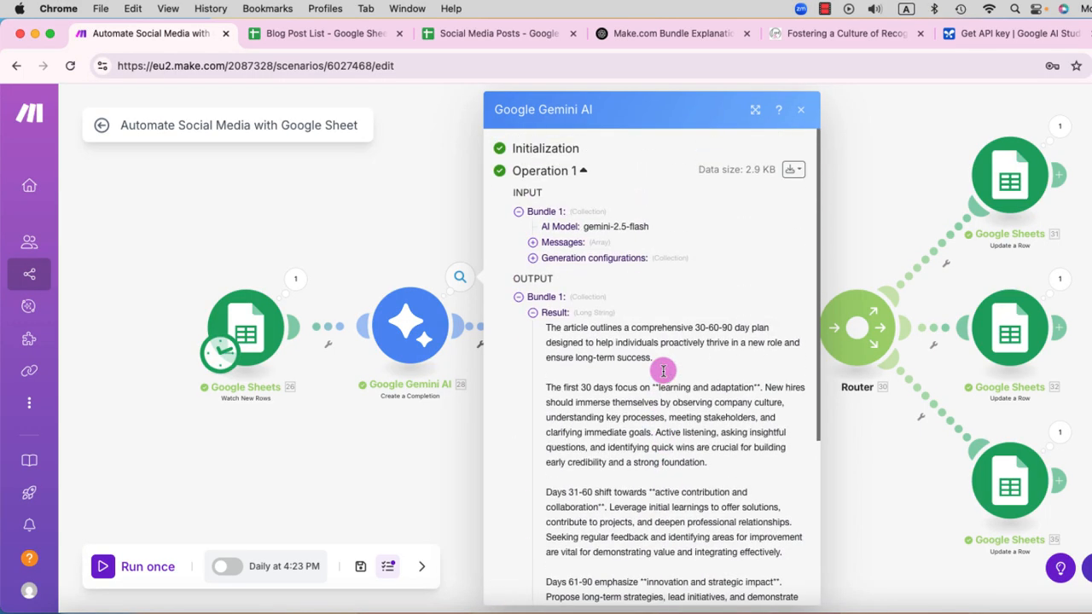
{"action": "left_click", "coordinate": [422, 418]}
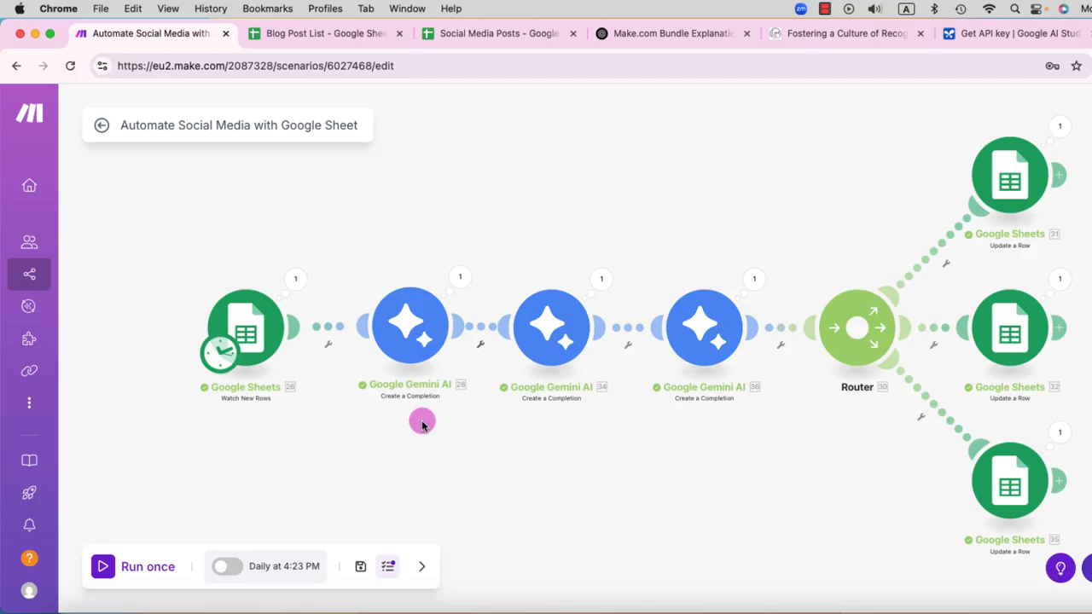
Step: Review the SEO keywords in the second Google Gemini AI module's run output
{"action": "left_click", "coordinate": [601, 283]}
{"action": "scroll", "coordinate": [807, 373], "scroll_direction": "down", "scroll_amount": 1}
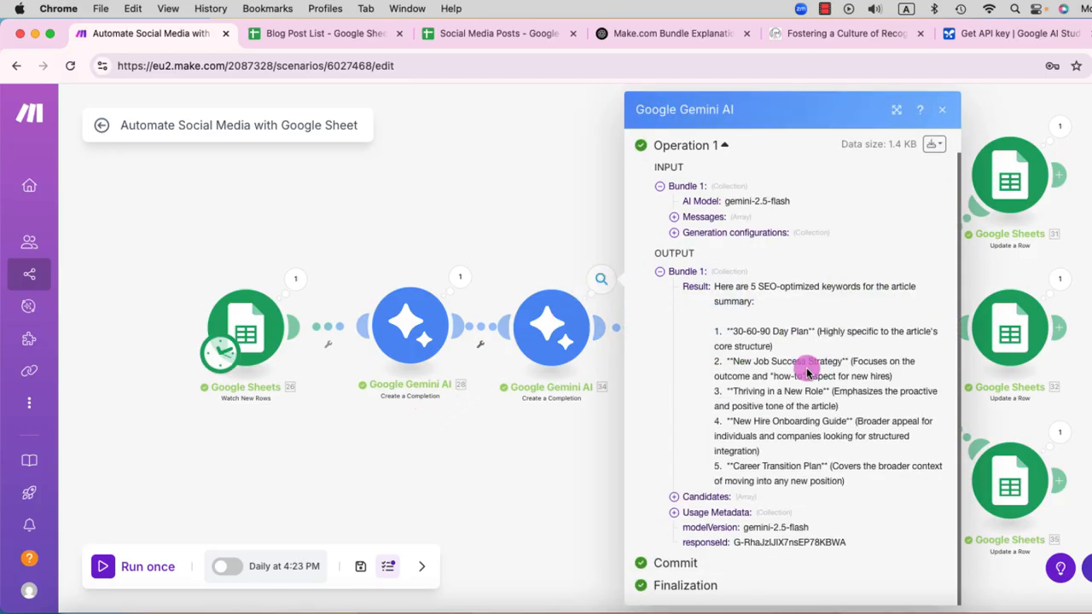
{"action": "left_click", "coordinate": [505, 478]}
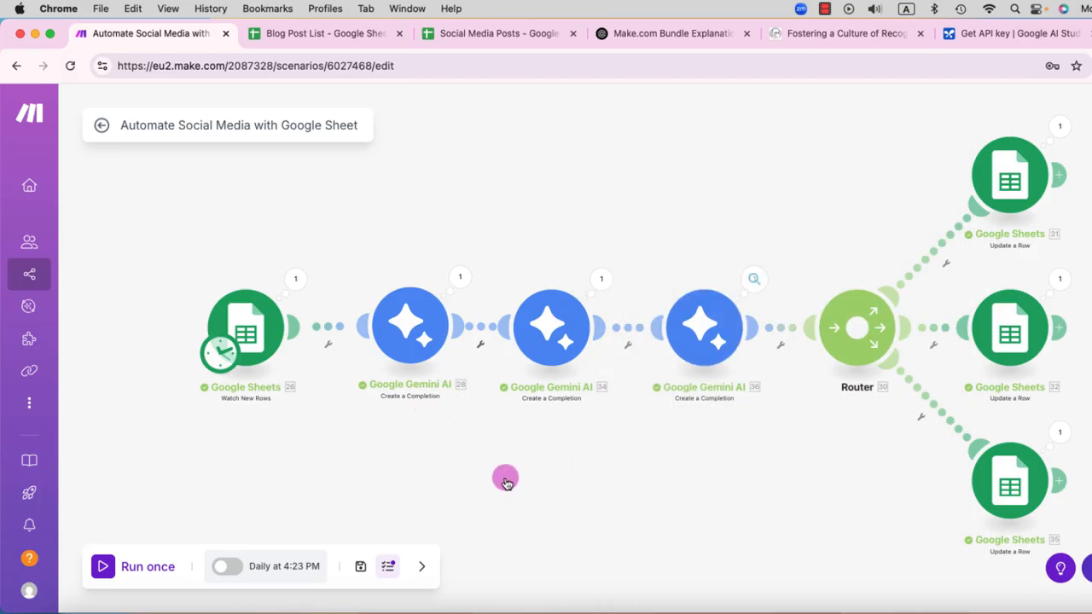
Step: Read through the social media post in the third Google Gemini AI module's run result
{"action": "left_click", "coordinate": [754, 279]}
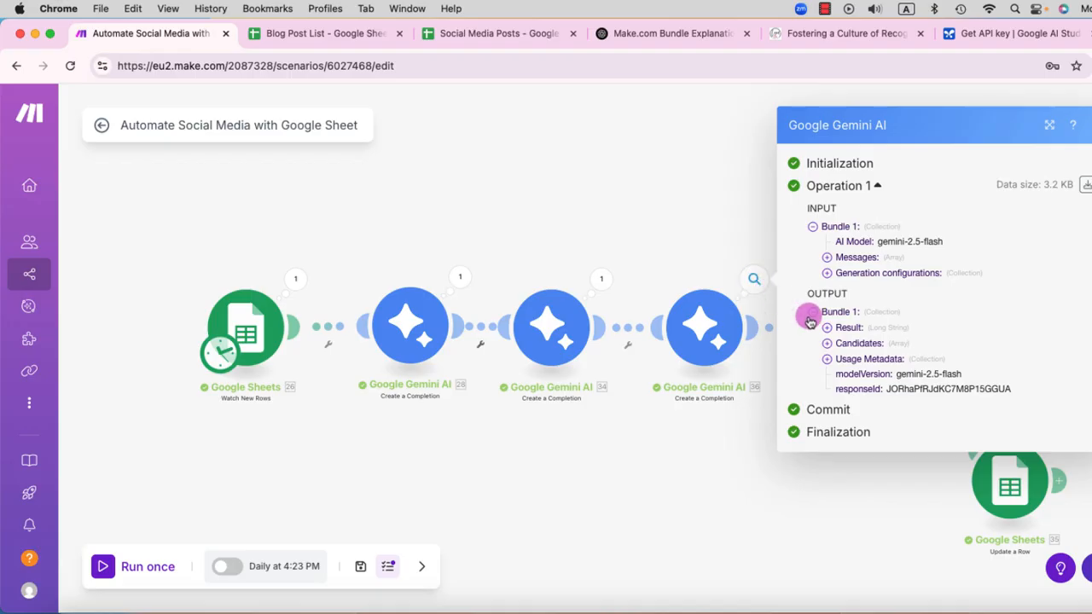
{"action": "left_click", "coordinate": [827, 332]}
{"action": "scroll", "coordinate": [922, 378], "scroll_direction": "down", "scroll_amount": 3}
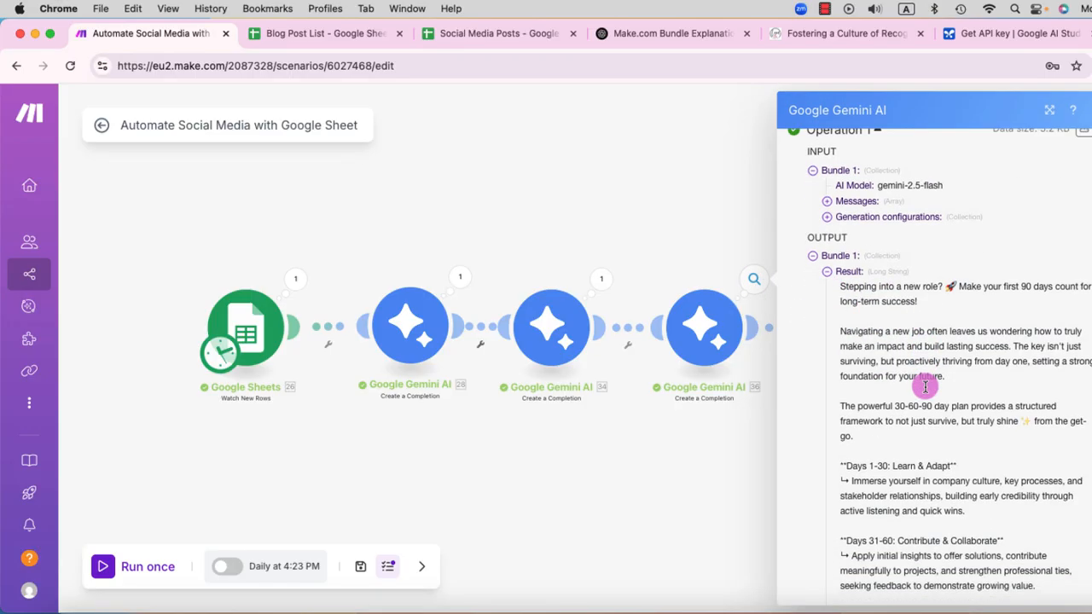
{"action": "scroll", "coordinate": [925, 391], "scroll_direction": "down", "scroll_amount": 3}
{"action": "scroll", "coordinate": [925, 386], "scroll_direction": "down", "scroll_amount": 3}
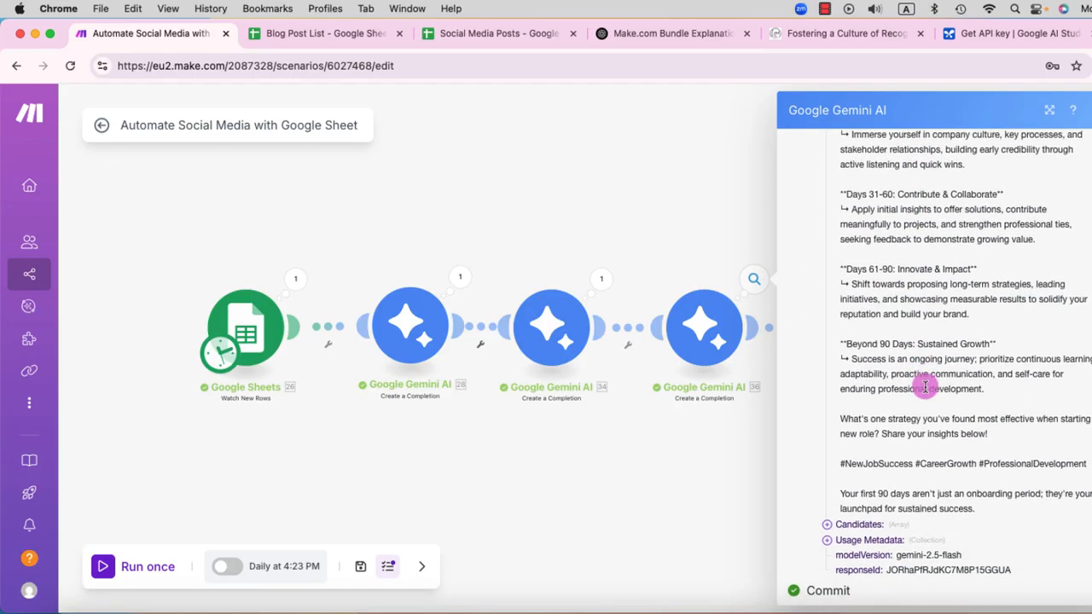
{"action": "left_click", "coordinate": [723, 438]}
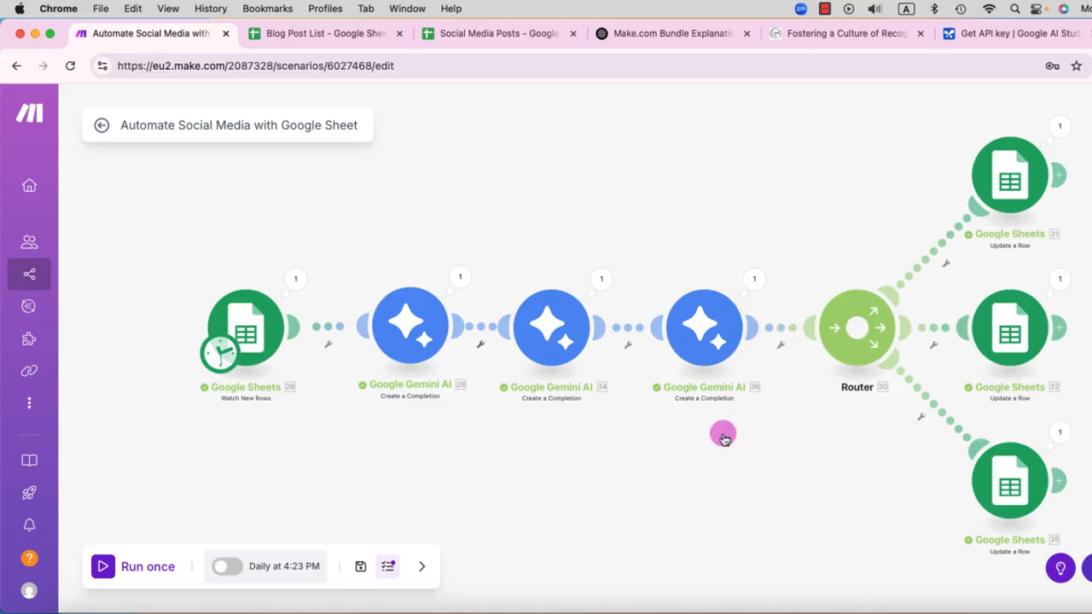
Step: Switch to the Blog Post List spreadsheet and examine the newest row's Blog Summary, SEO Keywords and Social Media Post with Hashtags columns
{"action": "left_click", "coordinate": [1058, 134]}
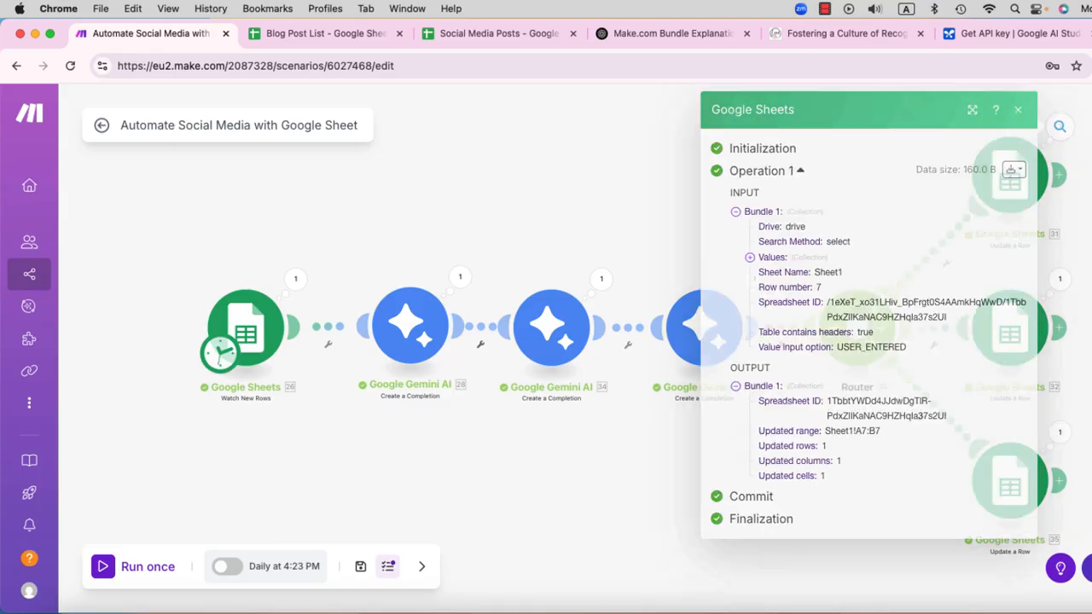
{"action": "left_click", "coordinate": [357, 34]}
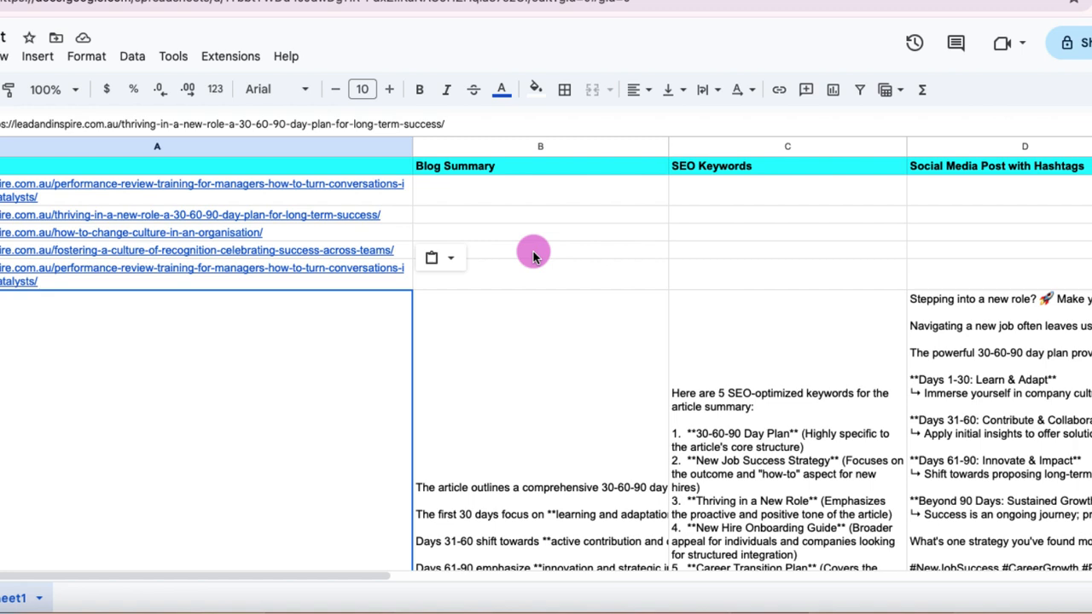
{"action": "scroll", "coordinate": [533, 253], "scroll_direction": "down", "scroll_amount": 2}
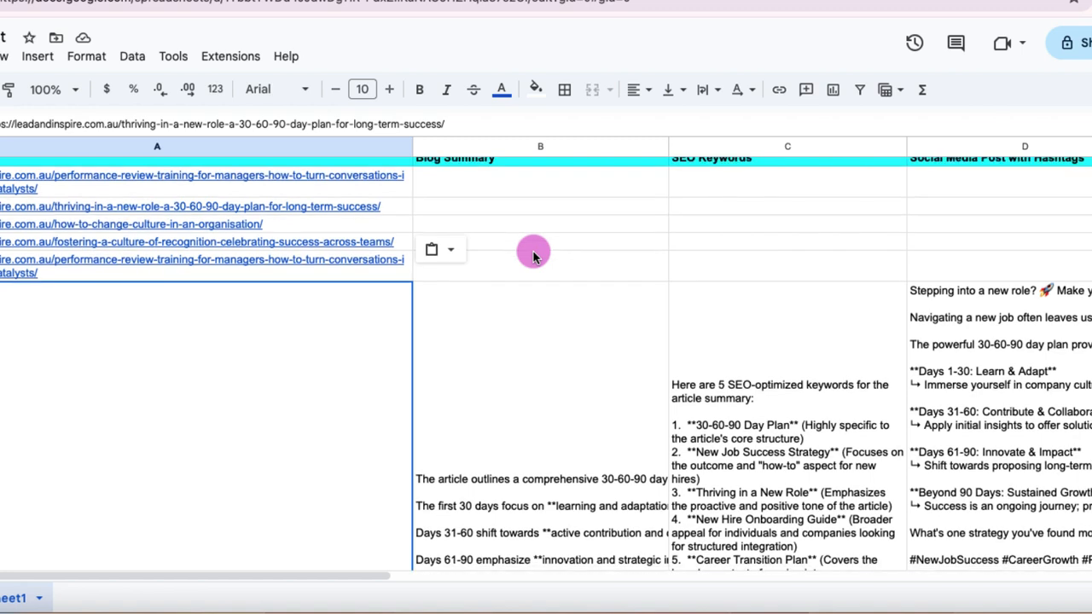
{"action": "scroll", "coordinate": [533, 252], "scroll_direction": "up", "scroll_amount": 1}
{"action": "scroll", "coordinate": [532, 250], "scroll_direction": "up", "scroll_amount": 1}
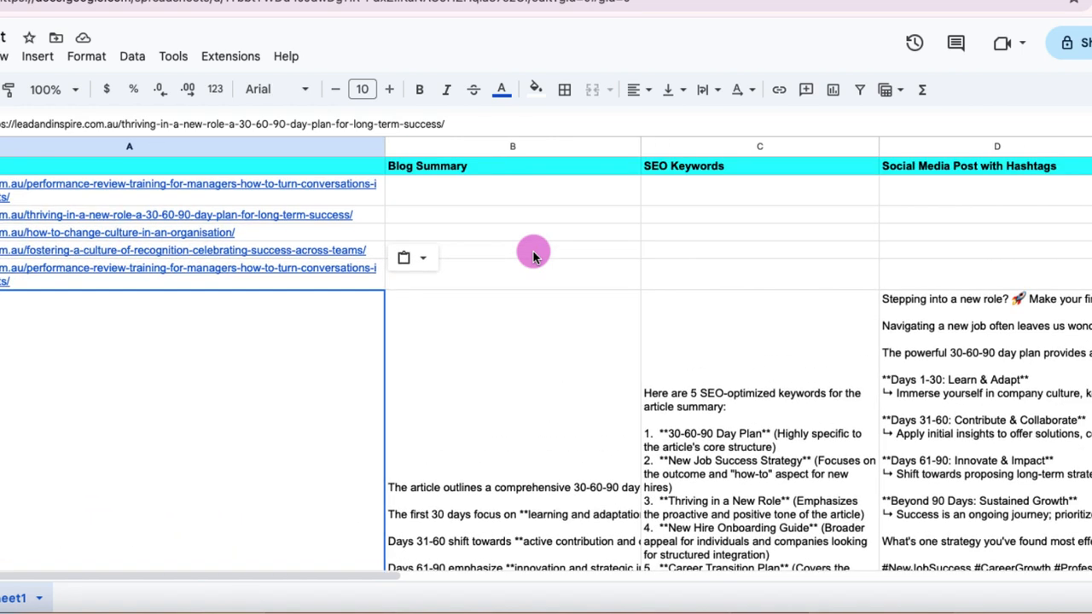
Step: Turn on text wrapping for the Blog Summary, SEO Keywords and Social Media Post with Hashtags columns
{"action": "left_click_drag", "start_coordinate": [523, 147], "coordinate": [943, 163]}
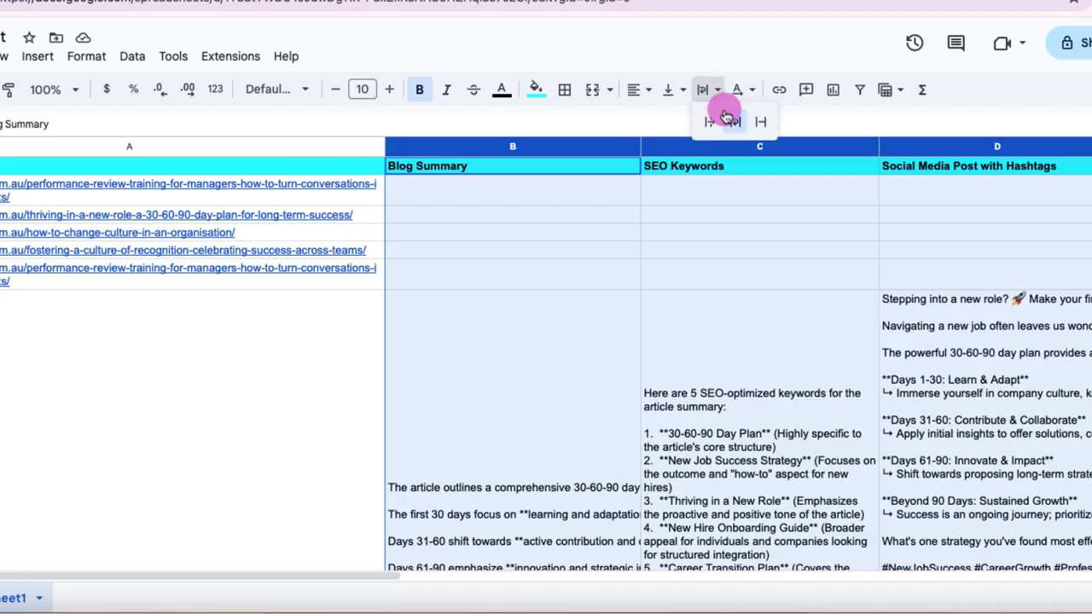
{"action": "left_click", "coordinate": [731, 118]}
{"action": "scroll", "coordinate": [790, 264], "scroll_direction": "down", "scroll_amount": 5}
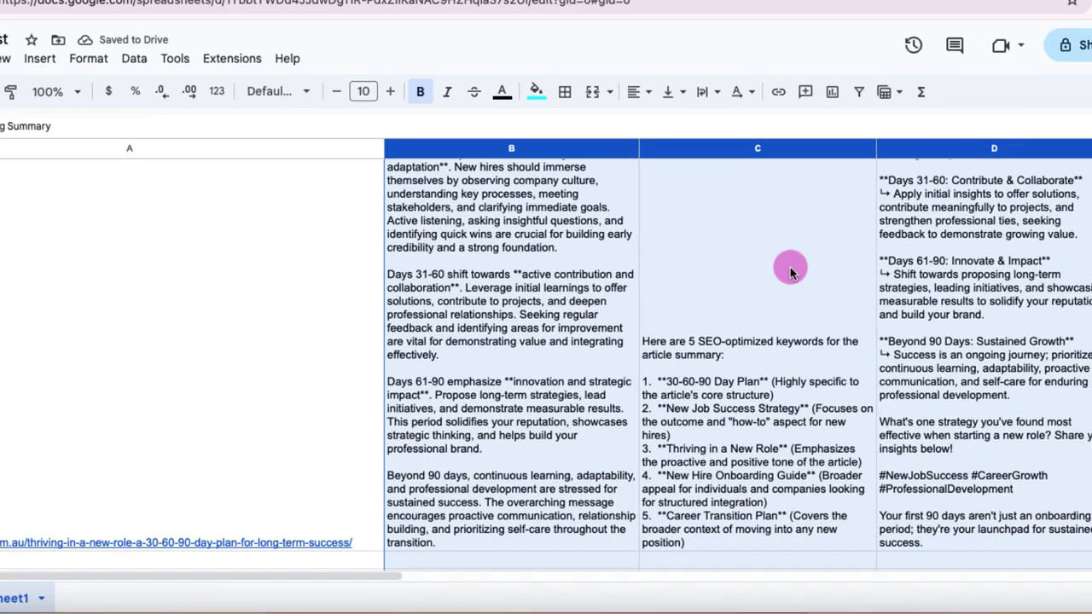
{"action": "left_click", "coordinate": [790, 267]}
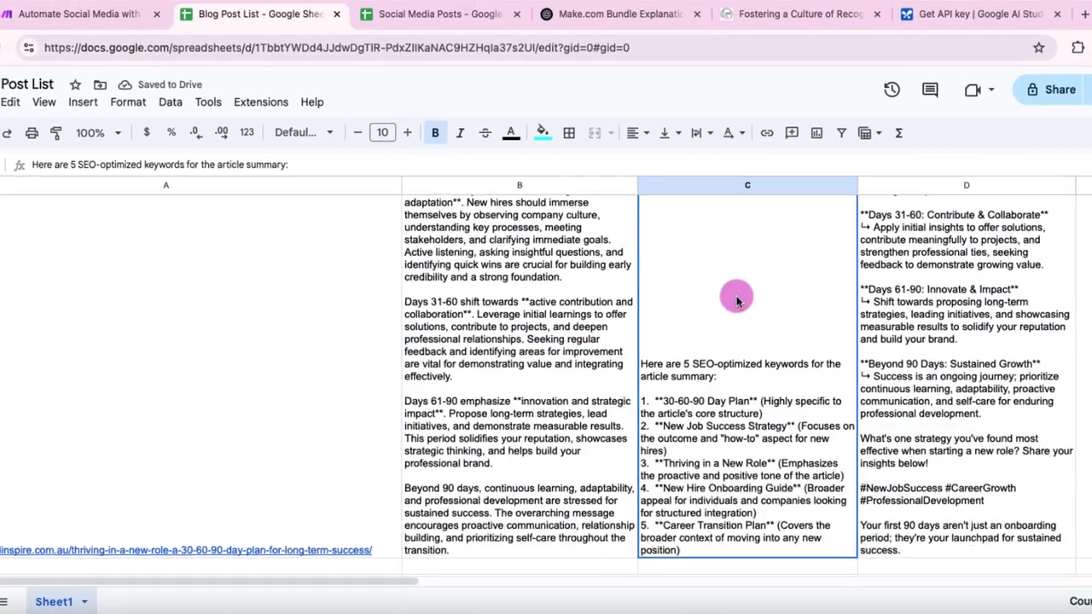
Step: Read through the newest row's wrapped summary, keywords and social media post, and return to the Make scenario
{"action": "scroll", "coordinate": [519, 277], "scroll_direction": "down", "scroll_amount": 4}
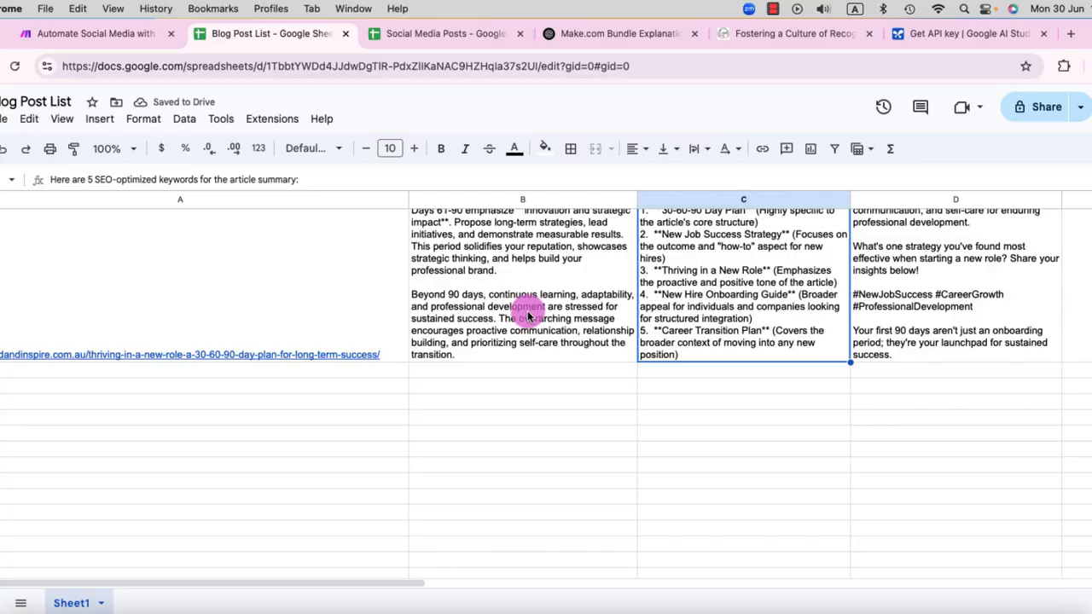
{"action": "scroll", "coordinate": [527, 316], "scroll_direction": "up", "scroll_amount": 6}
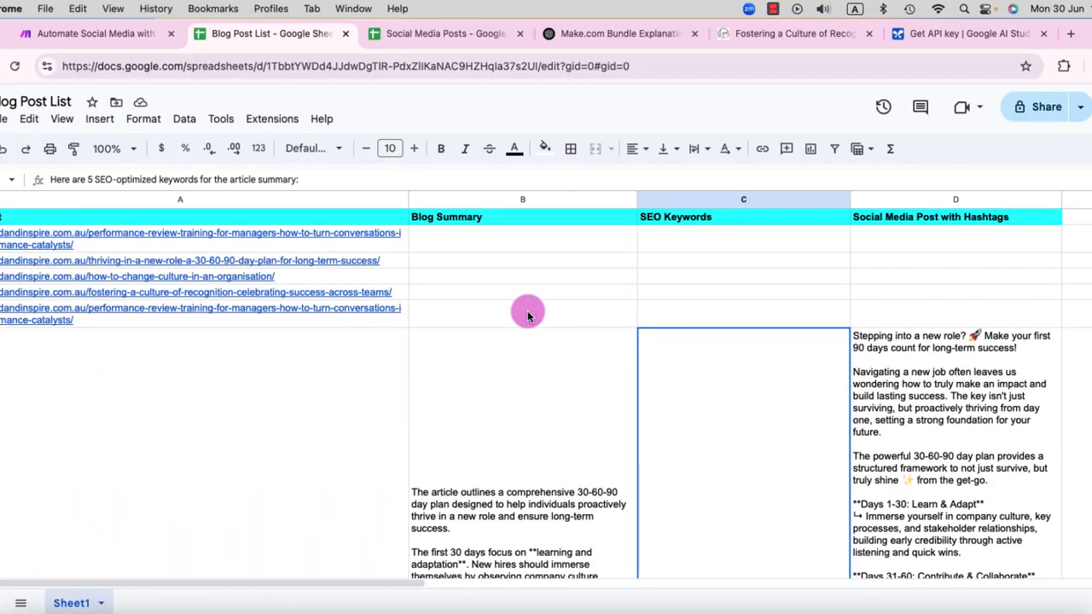
{"action": "scroll", "coordinate": [884, 401], "scroll_direction": "down", "scroll_amount": 5}
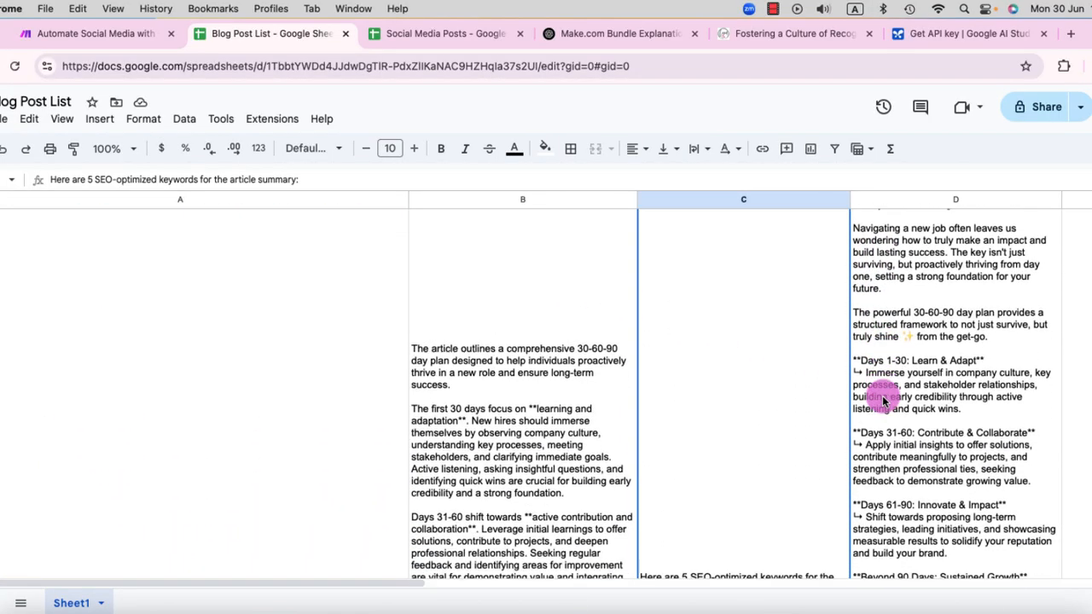
{"action": "scroll", "coordinate": [884, 401], "scroll_direction": "down", "scroll_amount": 2}
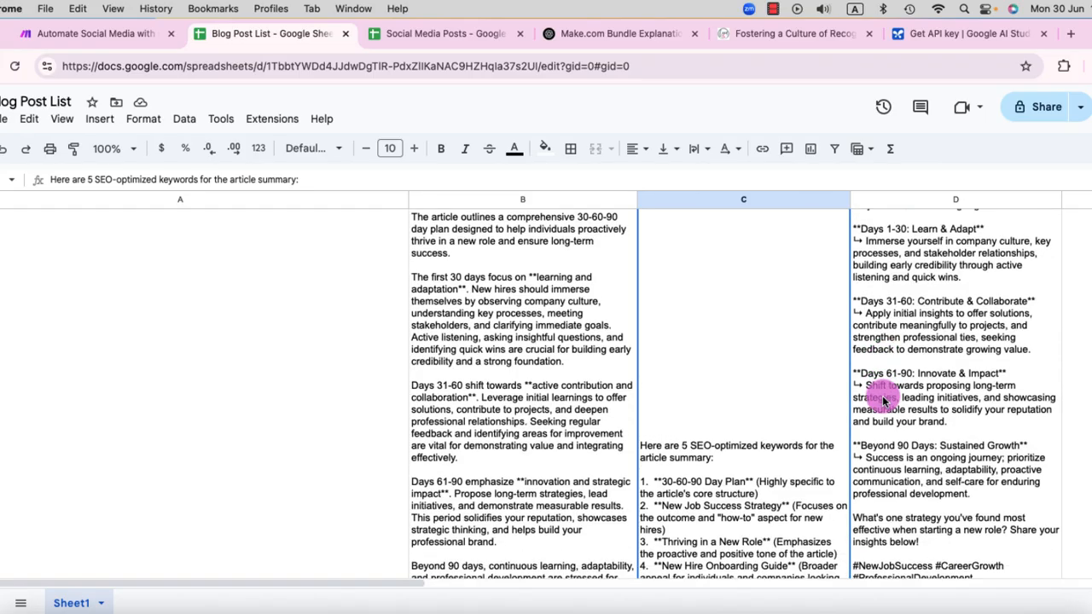
{"action": "left_click", "coordinate": [51, 36]}
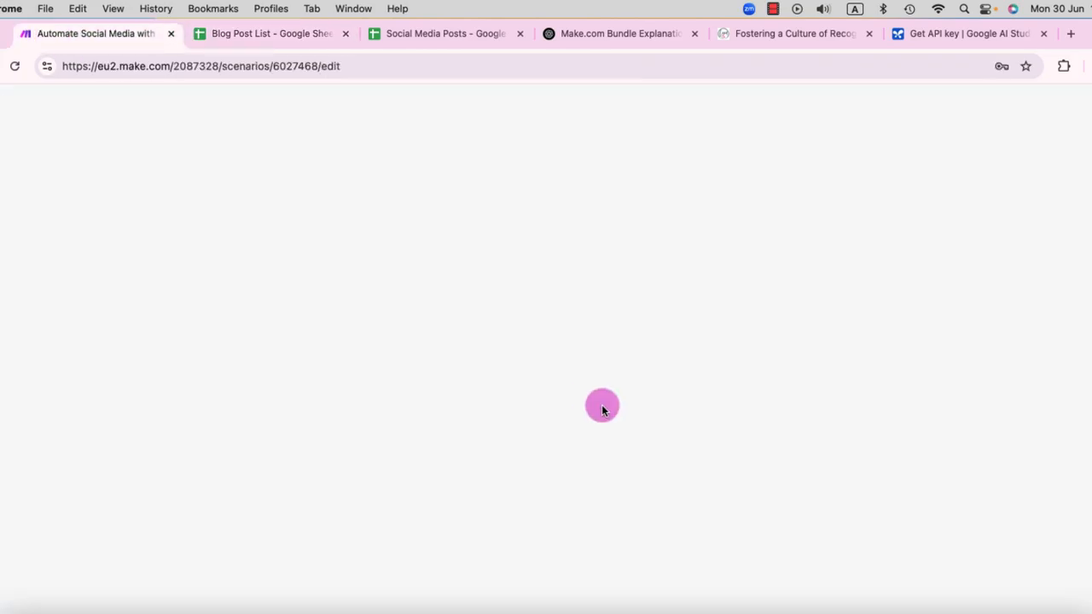